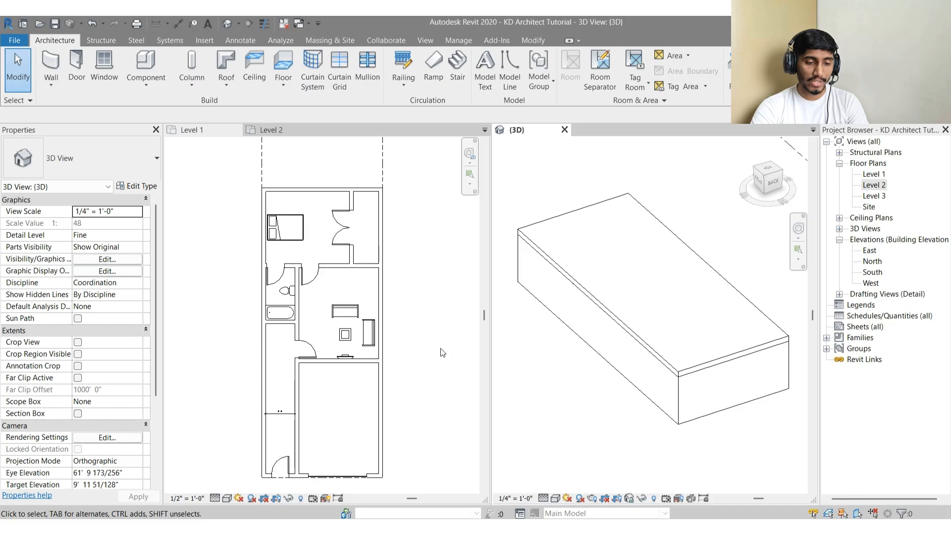
Step: Select the Generic Floor - 12" slab on top of the building and set its Phase Created to Existing
left_click(636, 300)
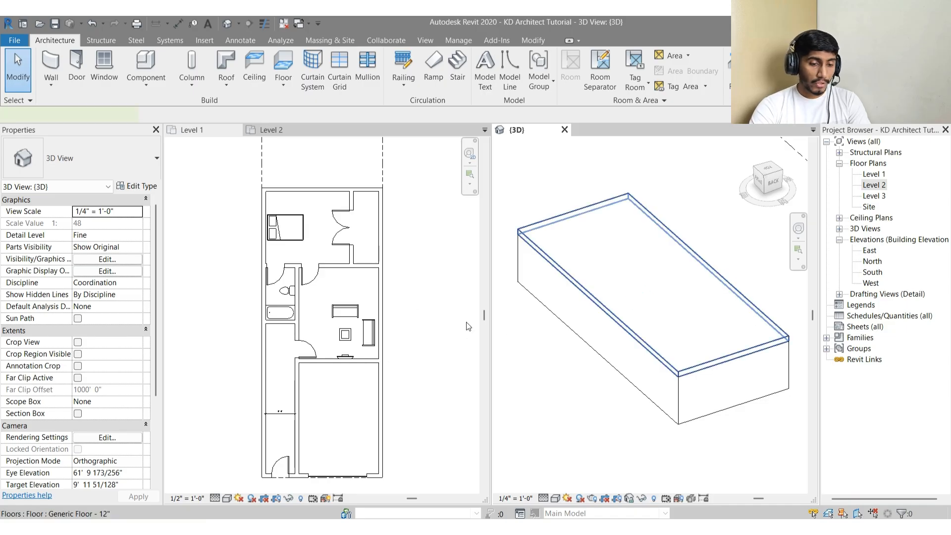
left_click(405, 318)
scroll(674, 278, "down", 2)
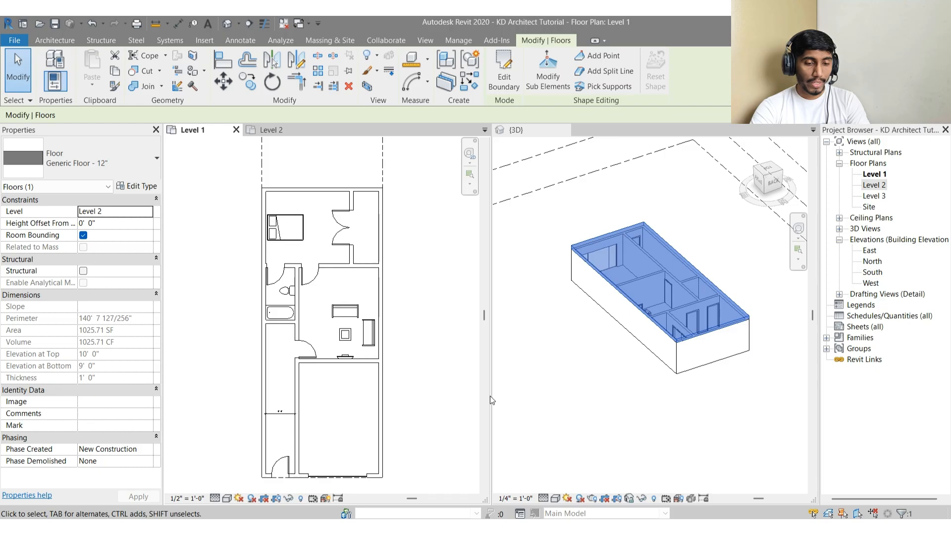
left_click(577, 386)
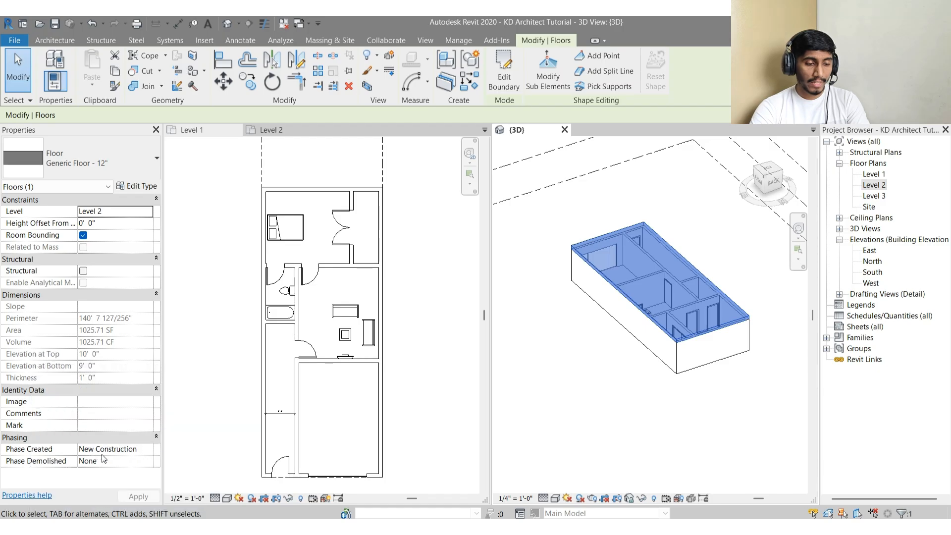
left_click(662, 393)
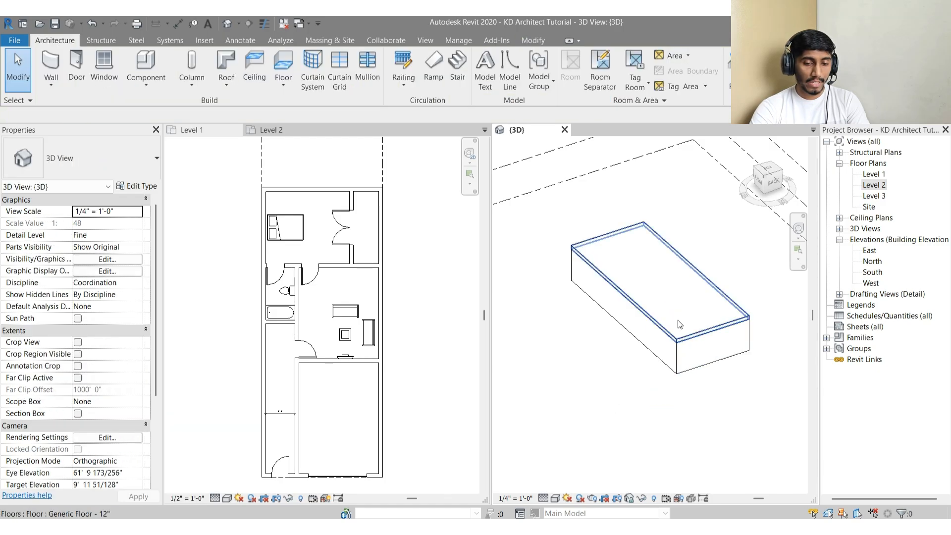
left_click(677, 317)
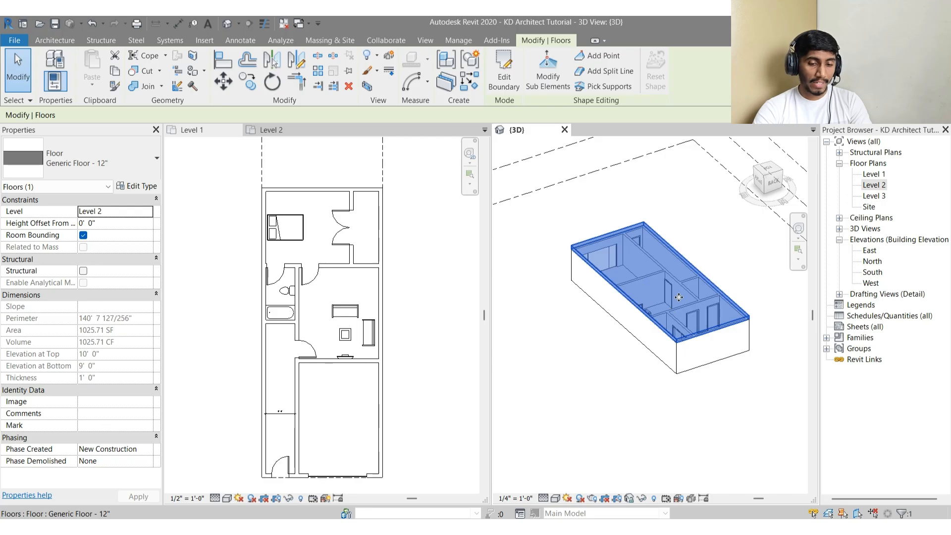
left_click(150, 451)
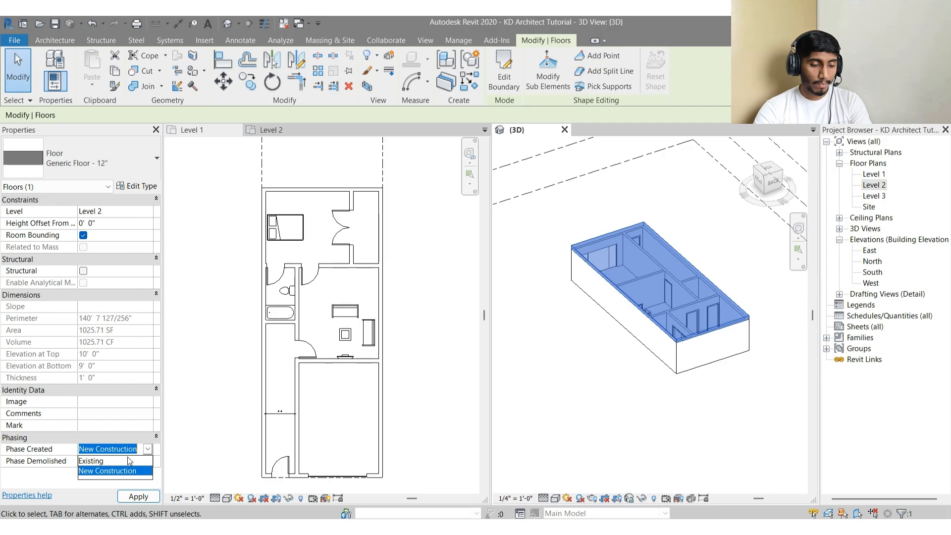
left_click(115, 462)
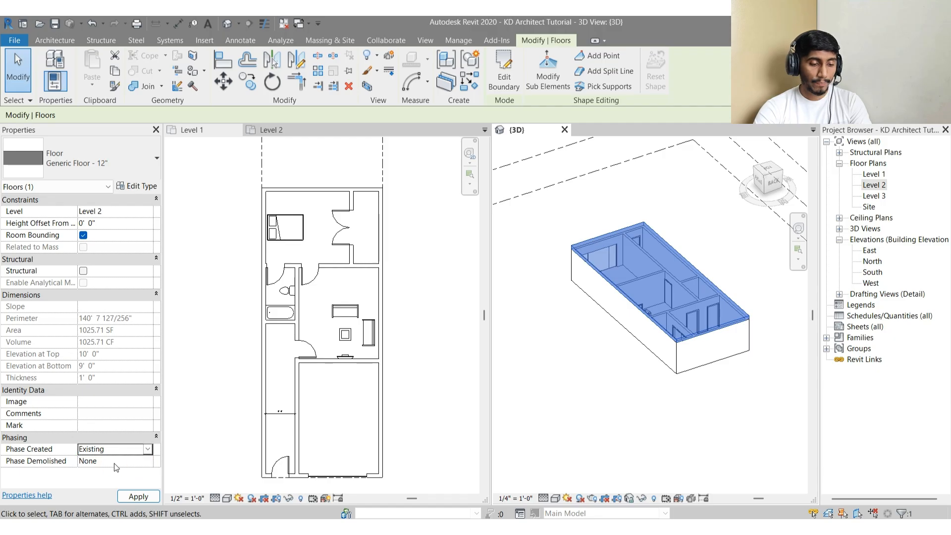
left_click(545, 376)
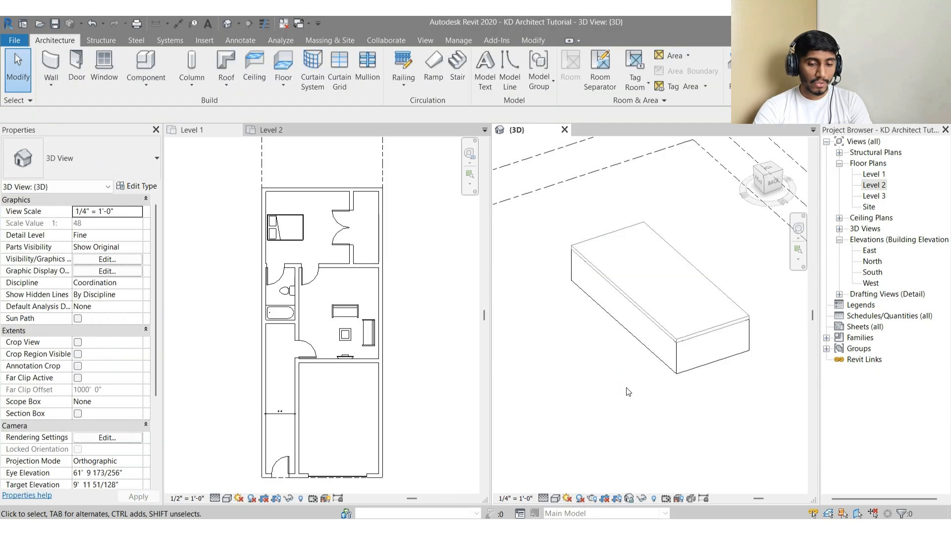
Step: Reselect the top floor slab to check its phasing properties, and clear the selection
left_click(674, 318)
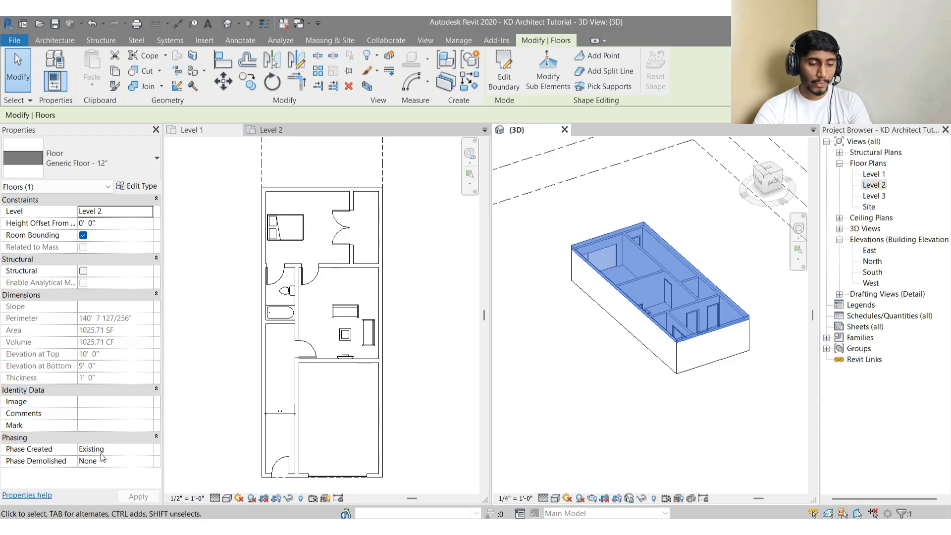
left_click(696, 413)
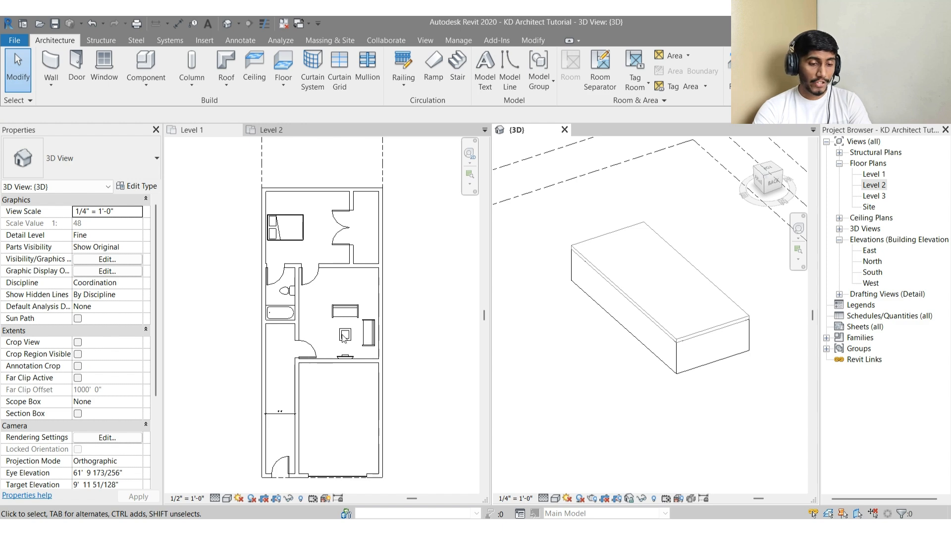
left_click(693, 303)
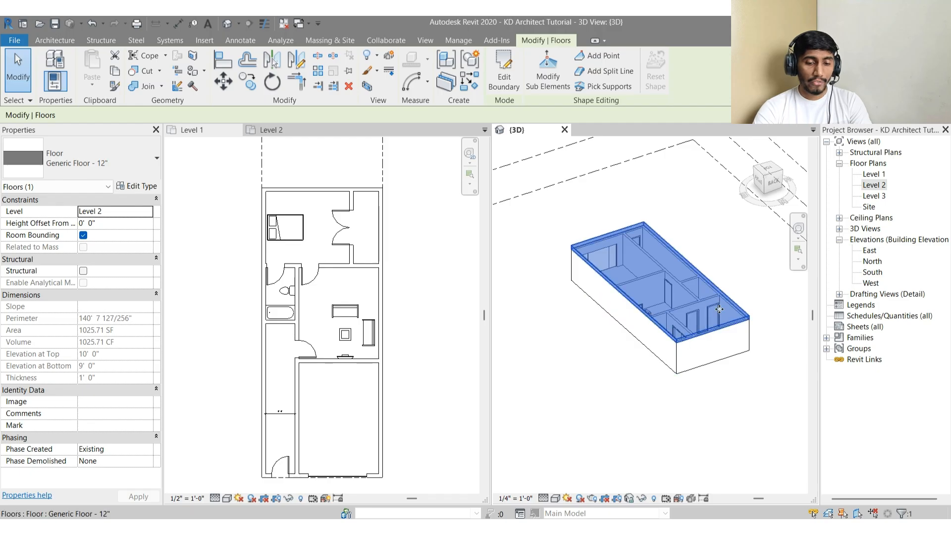
left_click(637, 387)
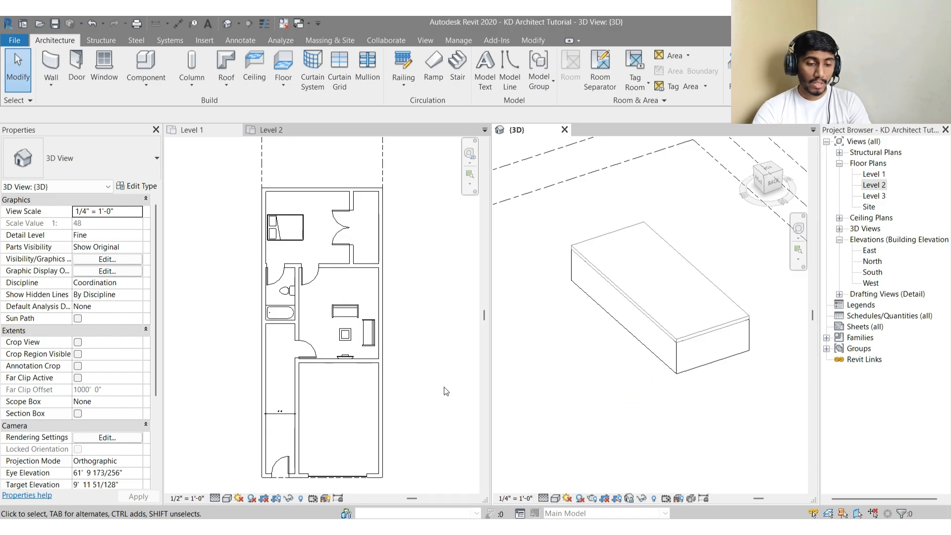
Step: Select the whole building in the 3D view to examine the phasing properties common to its elements
middle_click_drag(639, 378, 625, 405)
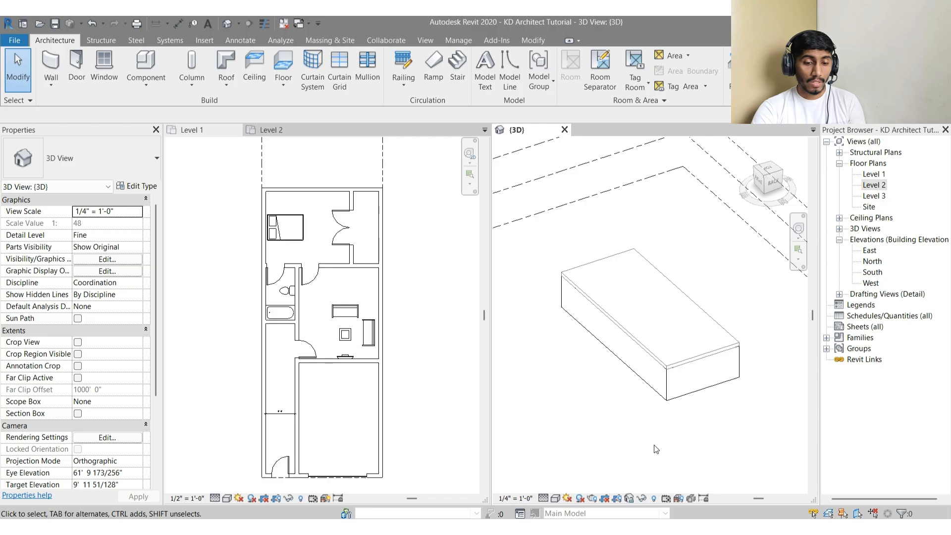
middle_click_drag(638, 288, 615, 250)
left_click_drag(514, 192, 729, 407)
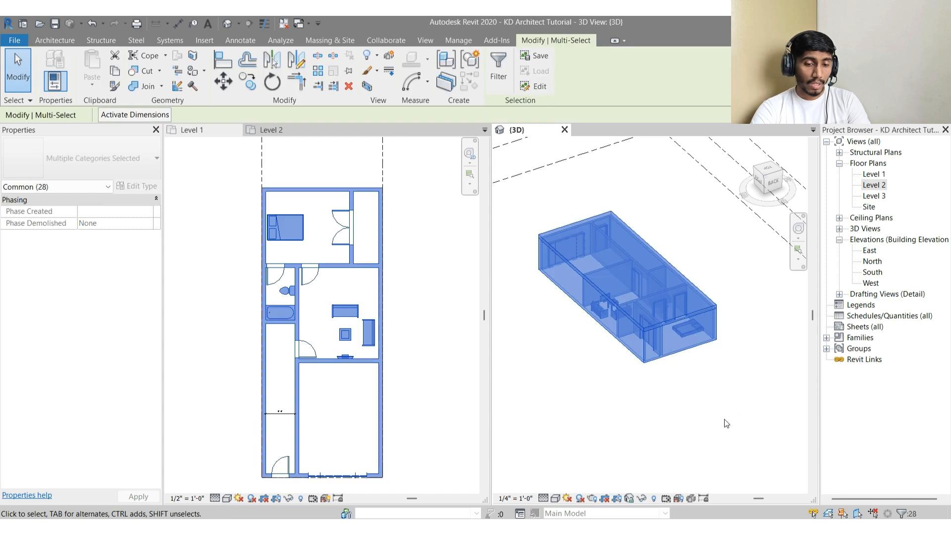
key("Escape")
left_click_drag(518, 193, 735, 403)
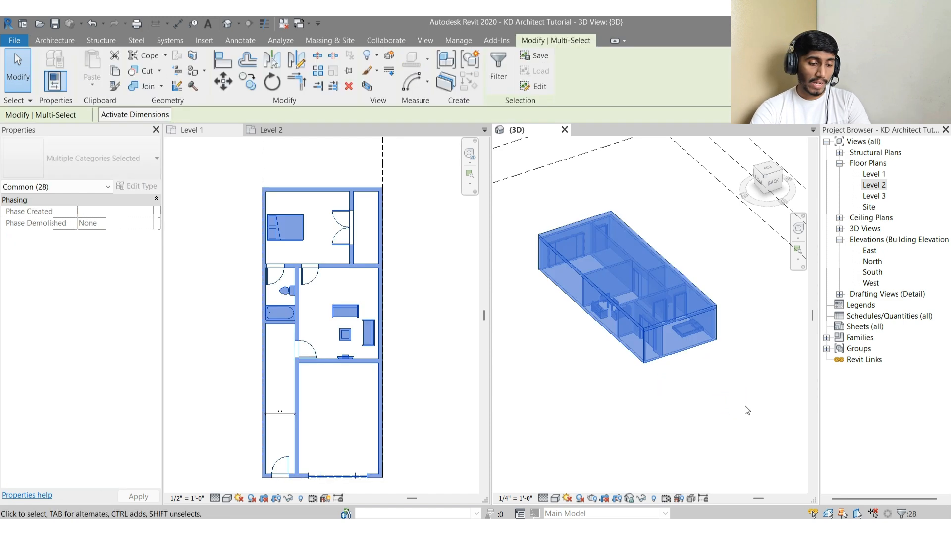
left_click(668, 399)
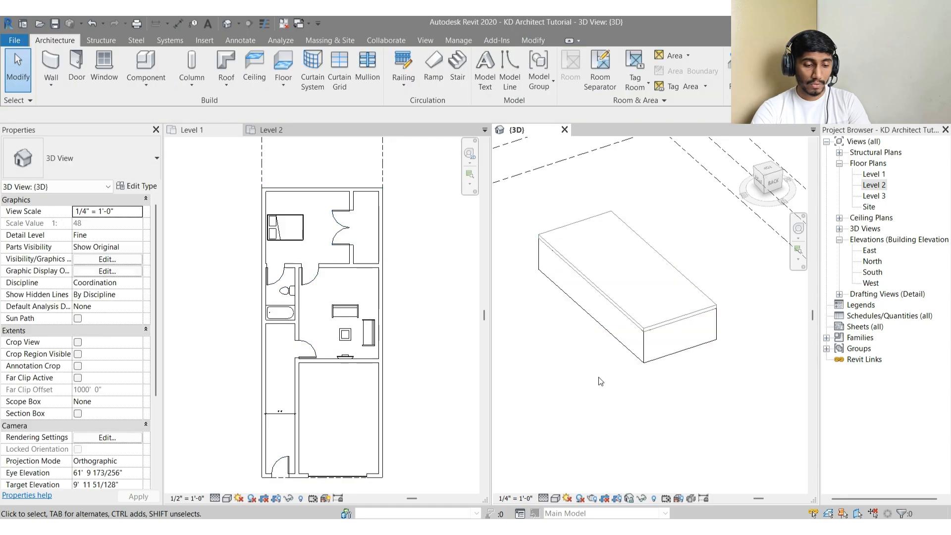
Step: Try to change Phase Created for all building elements at once from the unfiltered selection
mouse_move(593, 380)
middle_mouse_down("shift")
mouse_move(654, 393)
mouse_move(588, 412)
mouse_move(698, 400)
mouse_move(579, 390)
mouse_move(639, 293)
mouse_move(658, 320)
middle_mouse_up("shift")
left_click(643, 292)
mouse_move(717, 373)
middle_mouse_down("shift")
mouse_move(713, 329)
mouse_move(612, 286)
middle_mouse_up("shift")
left_click_drag(533, 188, 708, 416)
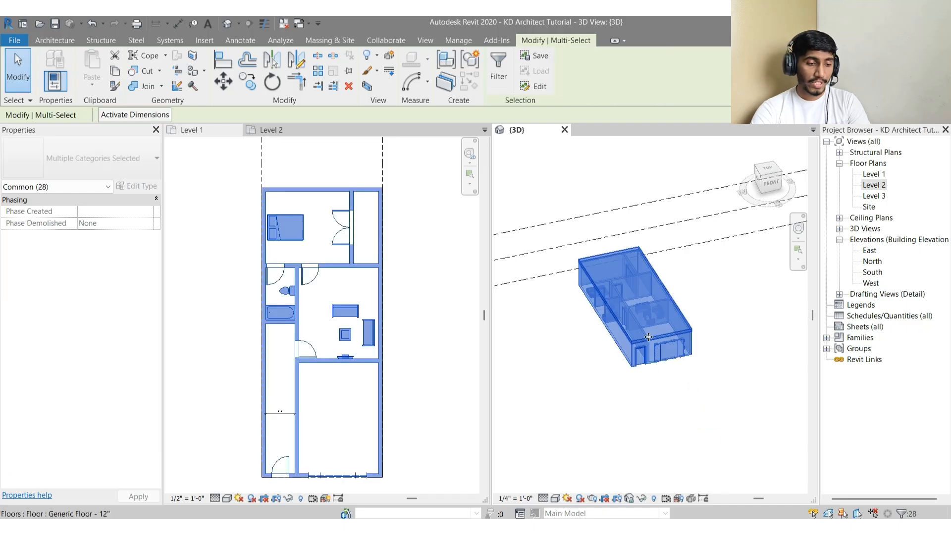
left_click(149, 212)
left_click(607, 360)
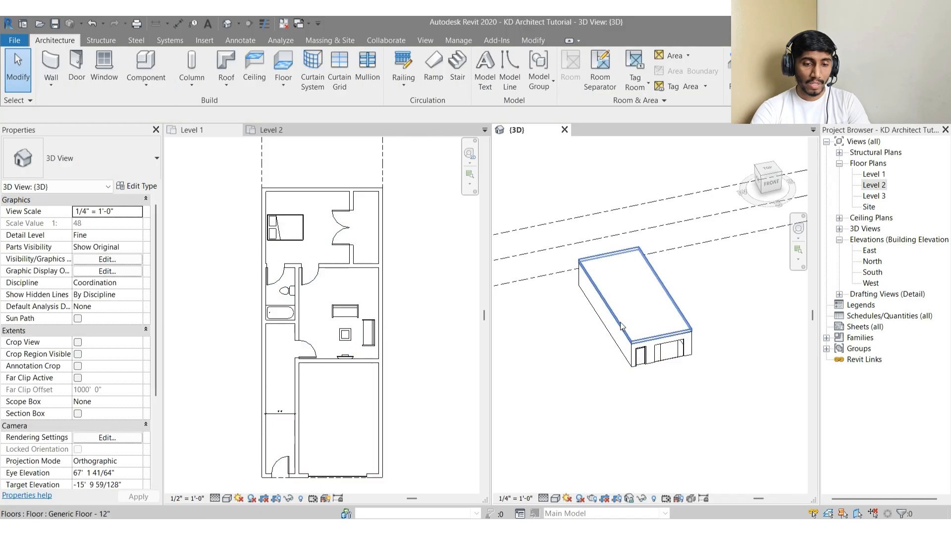
Step: Select the whole building and filter Curtain Wall Grids and Curtain Panels out of the selection
left_click_drag(545, 186, 733, 437)
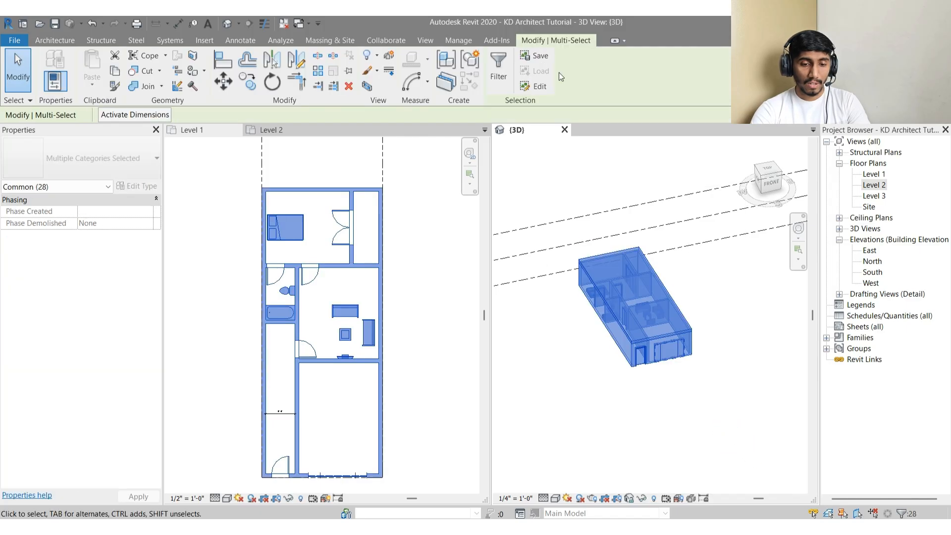
left_click(498, 59)
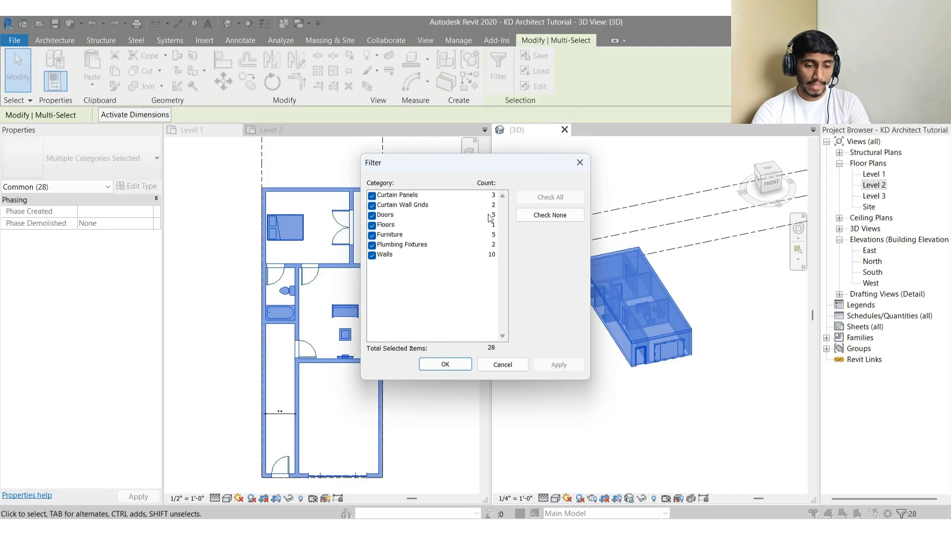
left_click(372, 206)
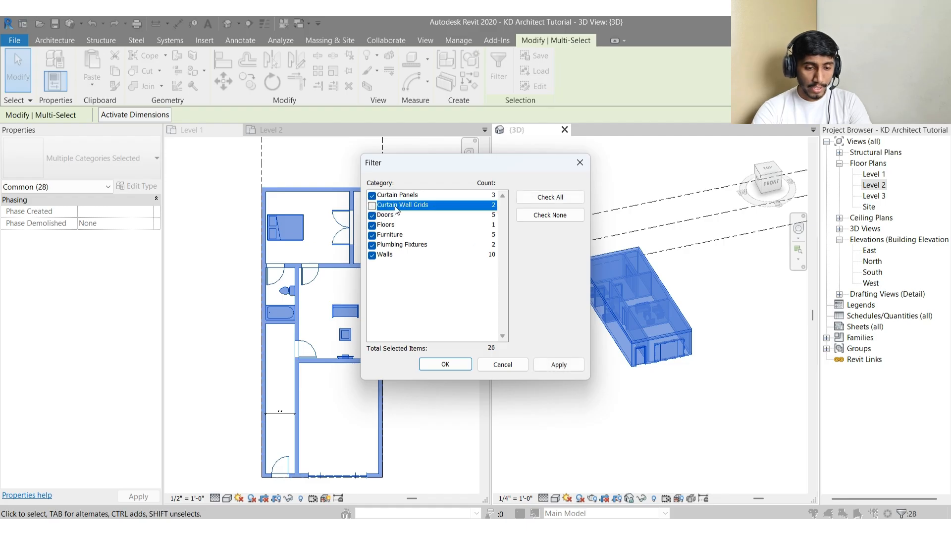
left_click(447, 364)
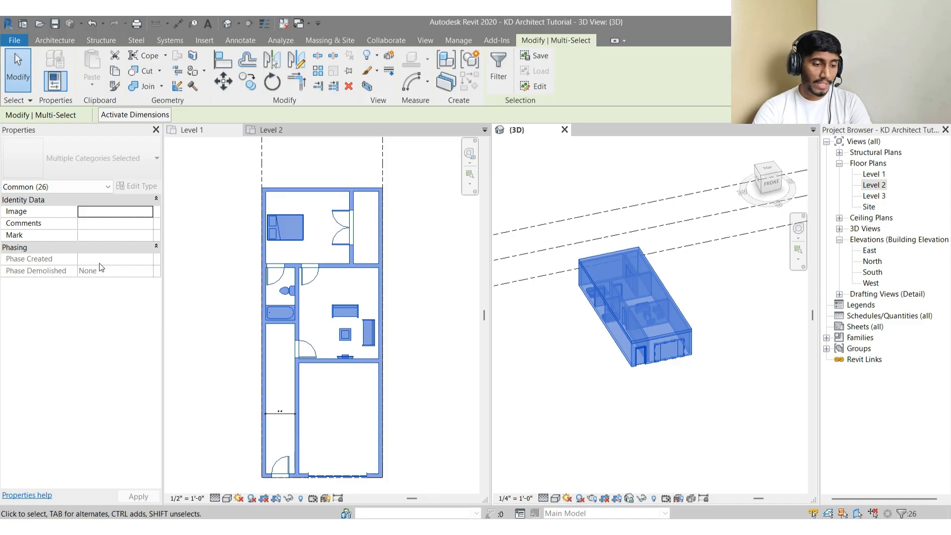
left_click(497, 73)
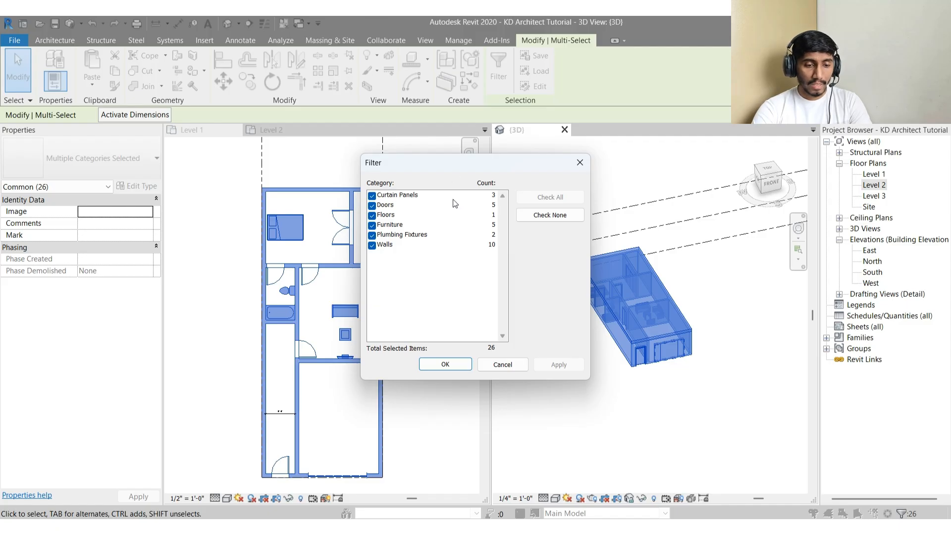
left_click(372, 196)
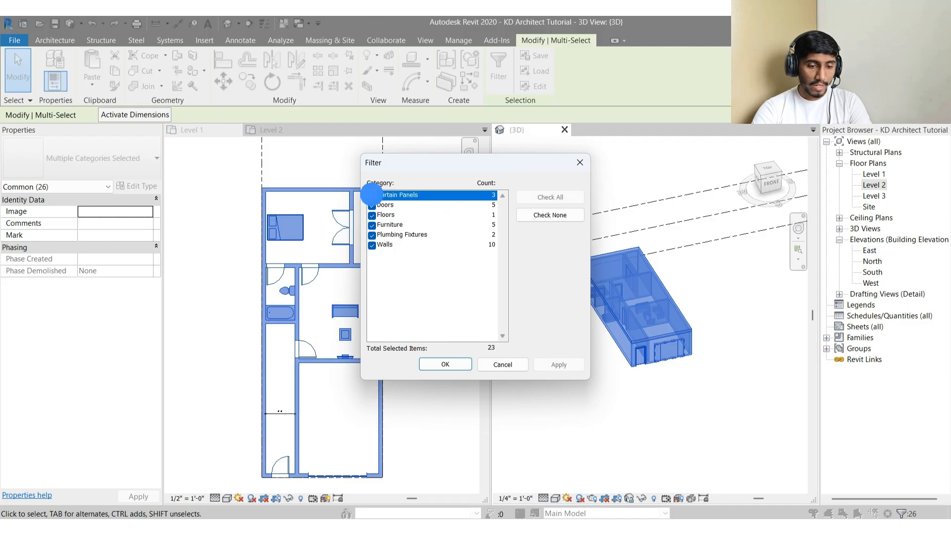
left_click(454, 365)
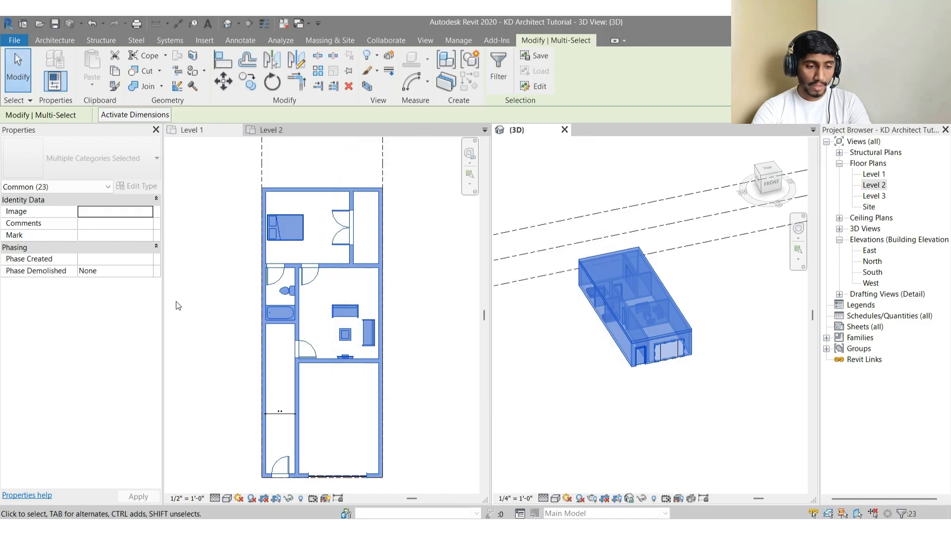
Step: Set Phase Created to Existing for the filtered building elements and clear the selection
left_click(145, 261)
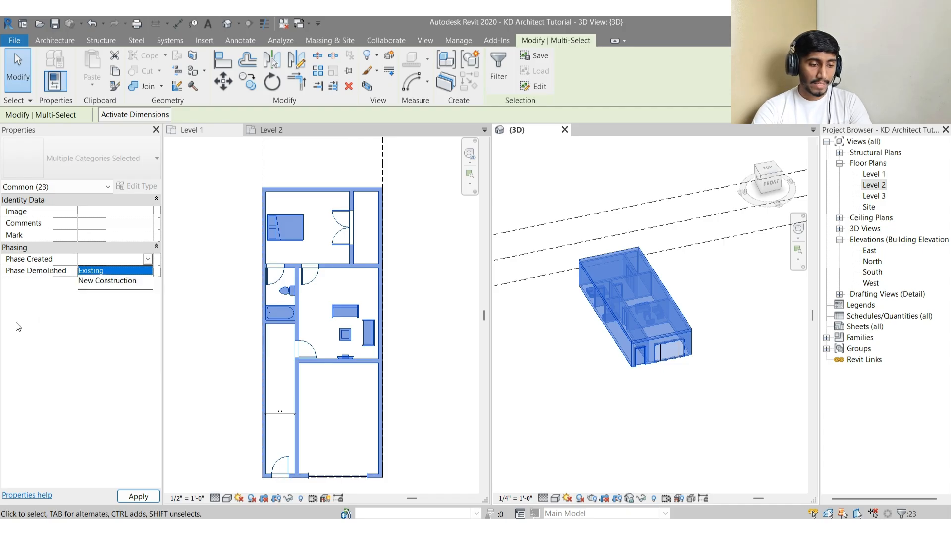
left_click(114, 271)
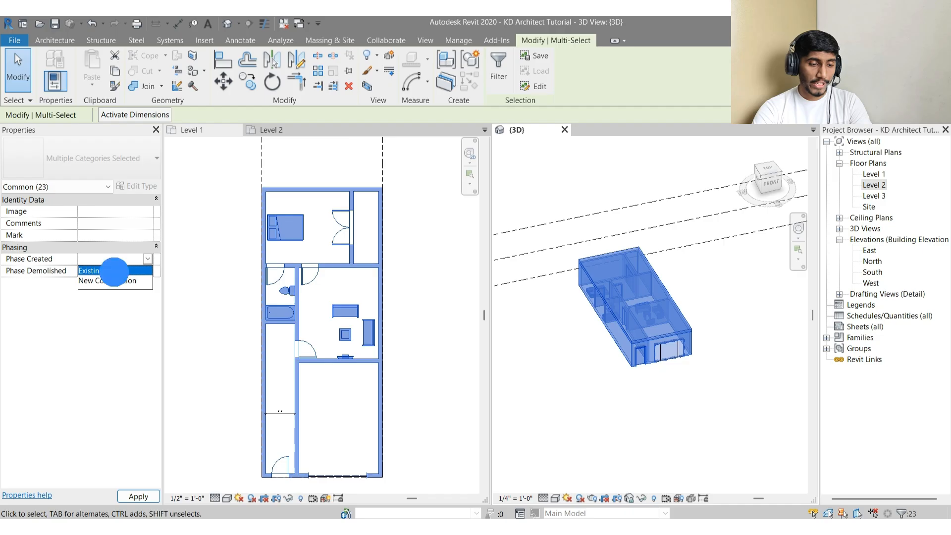
left_click(608, 426)
Step: Select the curtain wall on the front facade and check its Phase Created property
scroll(688, 347, "up", 3)
left_click(636, 341)
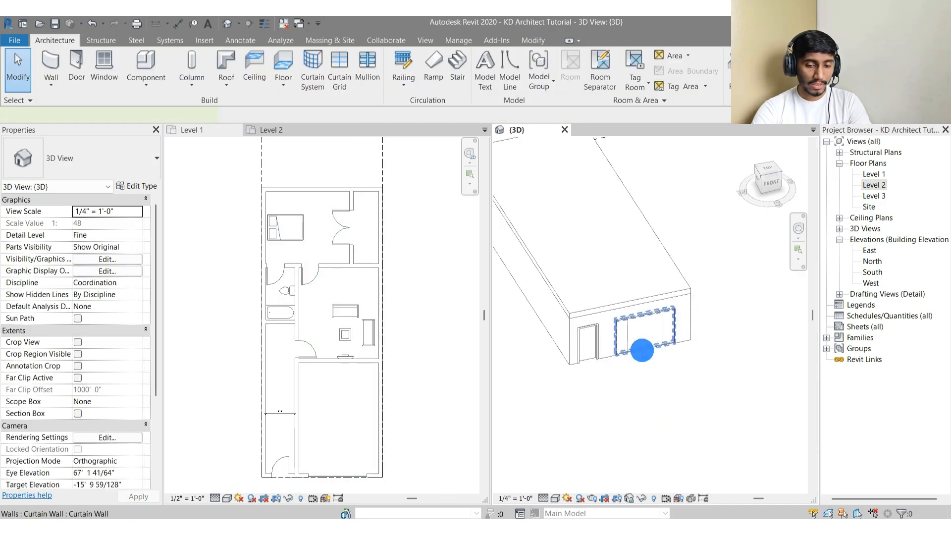
scroll(105, 355, "down", 4)
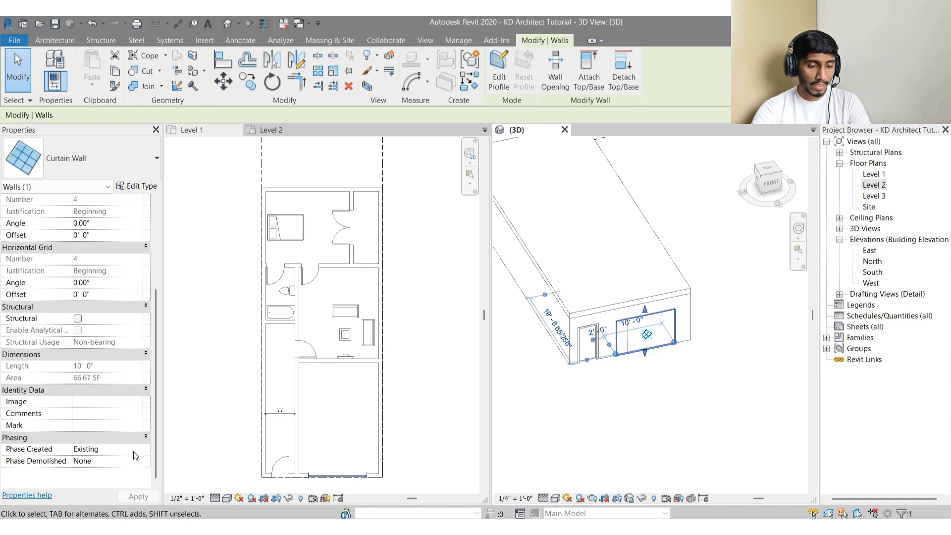
left_click(639, 436)
scroll(644, 397, "down", 4)
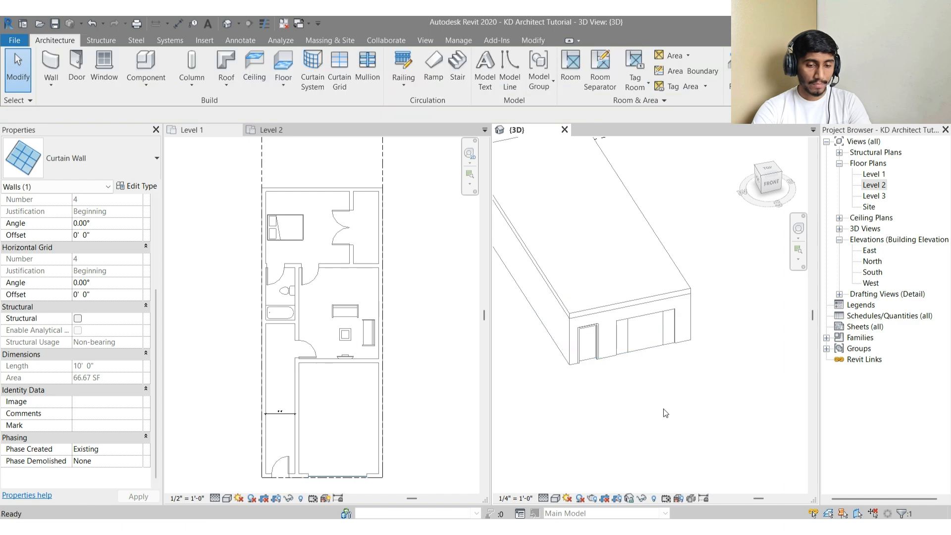
Step: Set the 3D view's visual style to Consistent Colors
mouse_move(688, 412)
middle_mouse_down("shift")
mouse_move(586, 376)
mouse_move(700, 388)
mouse_move(619, 421)
middle_mouse_up("shift")
left_click(556, 498)
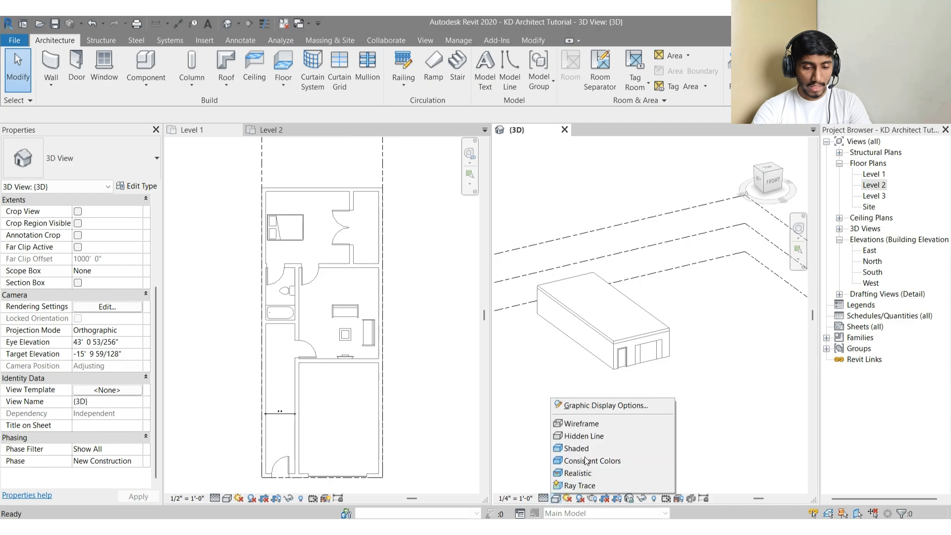
left_click(585, 460)
mouse_move(695, 420)
middle_mouse_down("shift")
mouse_move(715, 397)
mouse_move(674, 376)
mouse_move(658, 391)
mouse_move(628, 382)
mouse_move(702, 407)
mouse_move(599, 394)
mouse_move(729, 406)
middle_mouse_up("shift")
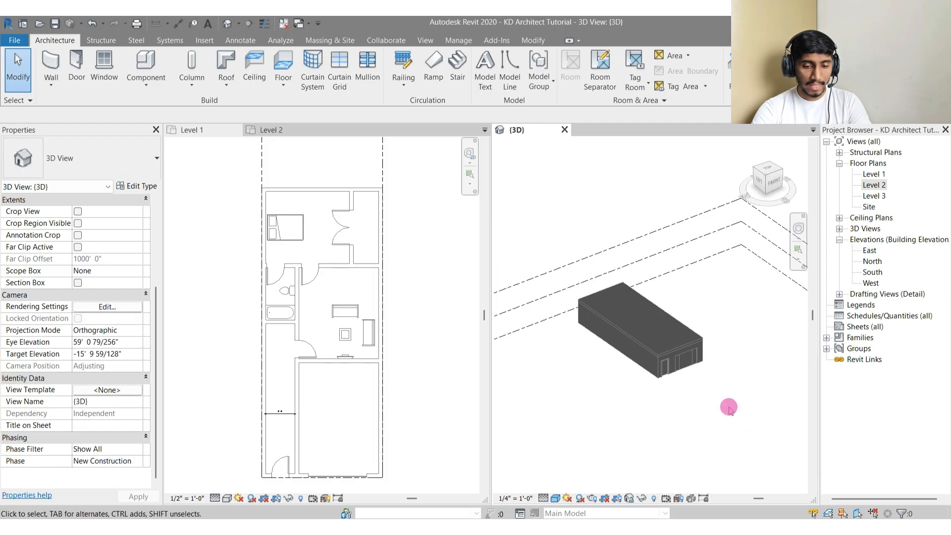
scroll(631, 361, "up", 1)
Step: Select the whole building again to check its common Phase Created value, and clear the selection
left_click_drag(525, 205, 728, 432)
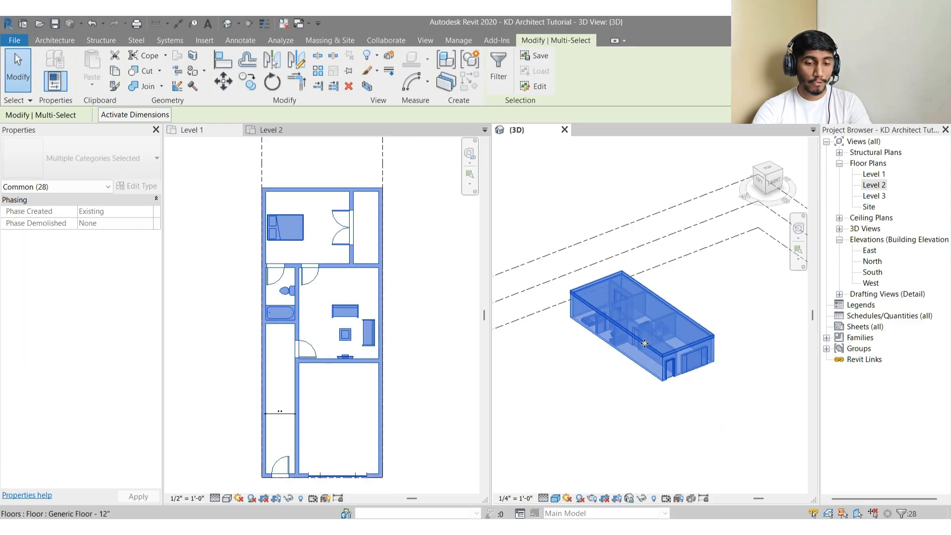
key("Escape")
middle_click_drag(689, 364, 675, 388)
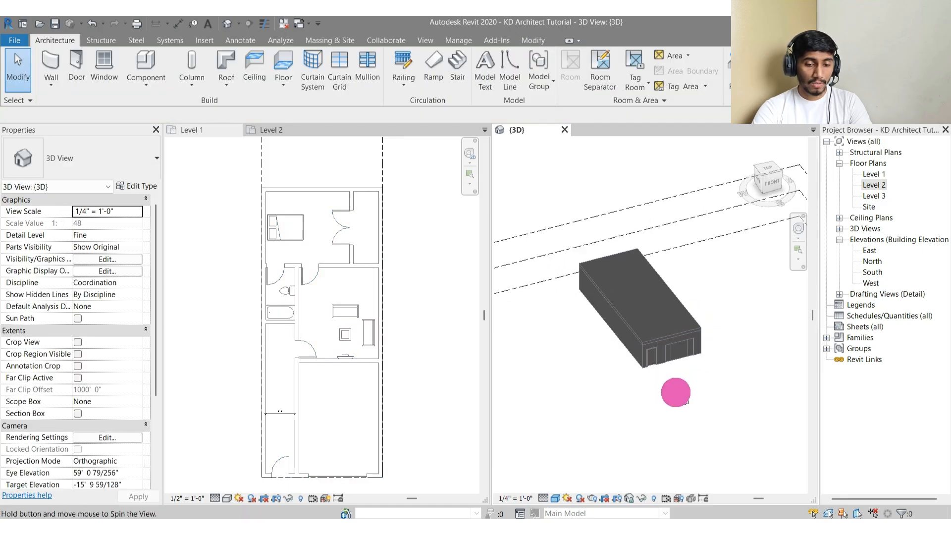
scroll(672, 339, "up", 3)
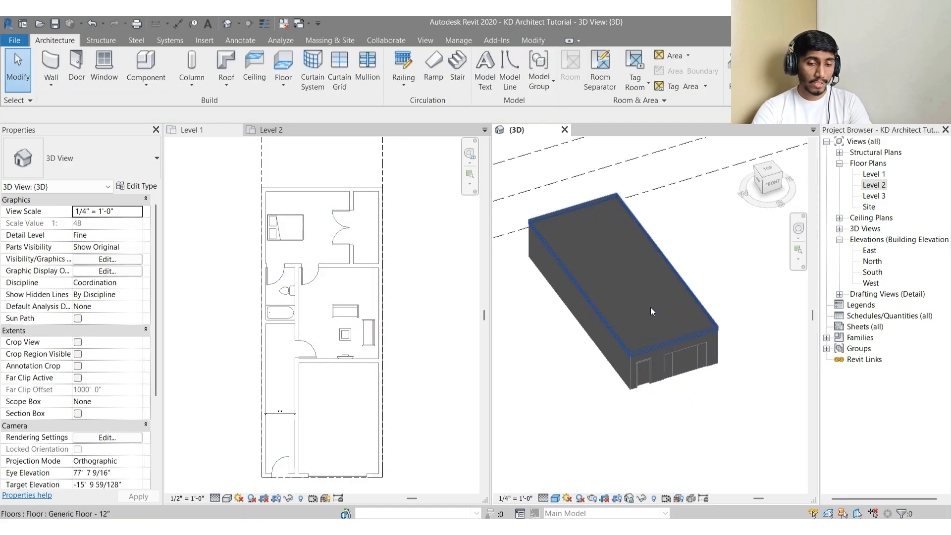
Step: Examine the building's exterior in the 3D view and its room layout in the Level 1 floor plan
middle_click_drag(643, 308, 665, 347, "shift")
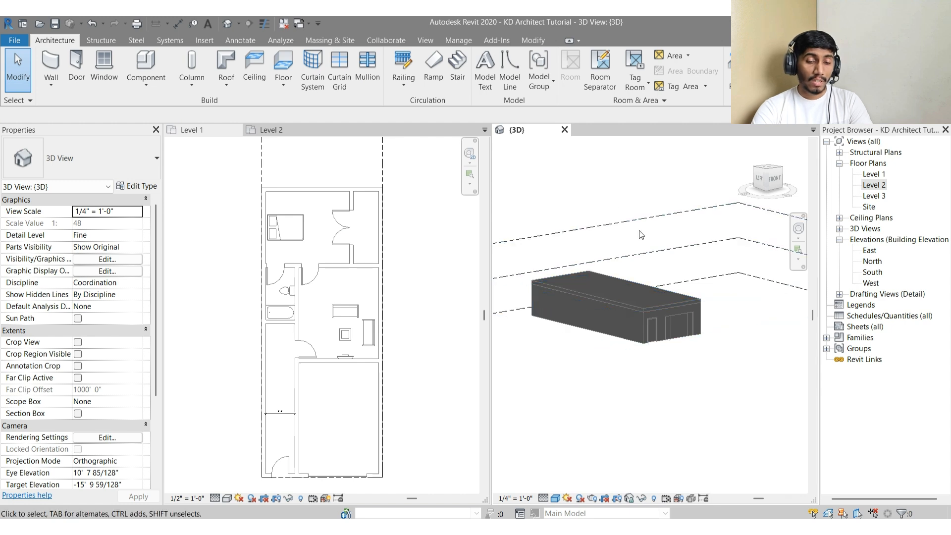
middle_click_drag(611, 304, 604, 372)
middle_click_drag(583, 419, 614, 405, "shift")
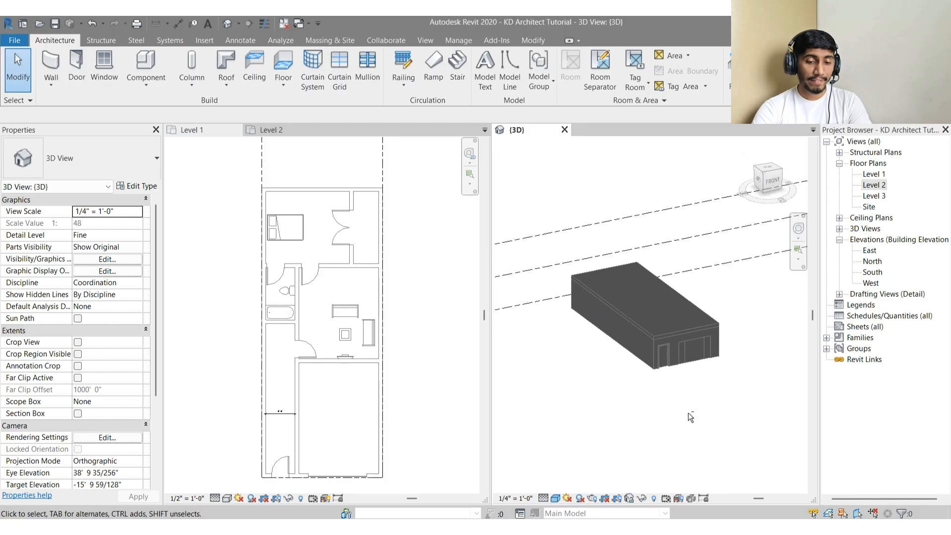
middle_click_drag(691, 416, 644, 416, "shift")
scroll(402, 358, "down", 1)
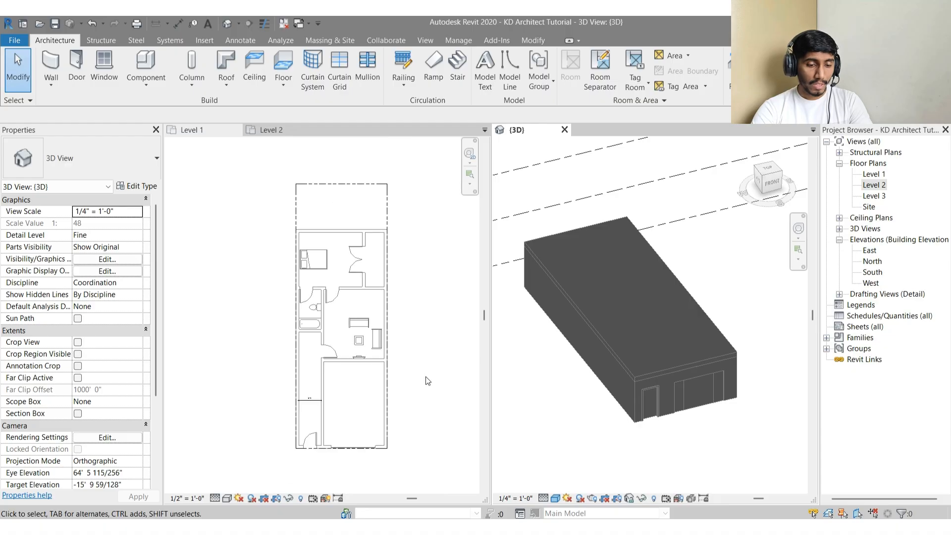
left_click(424, 365)
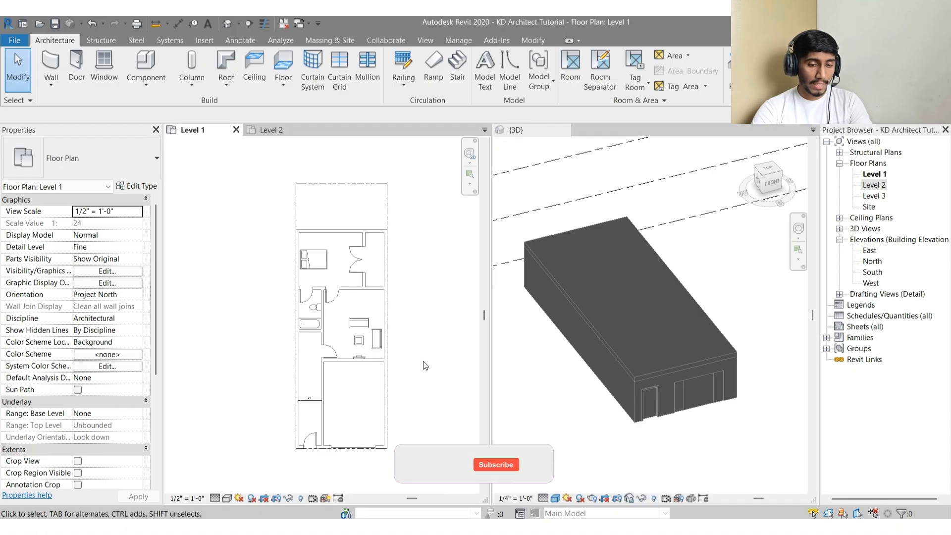
scroll(627, 349, "down", 1)
left_click(631, 349)
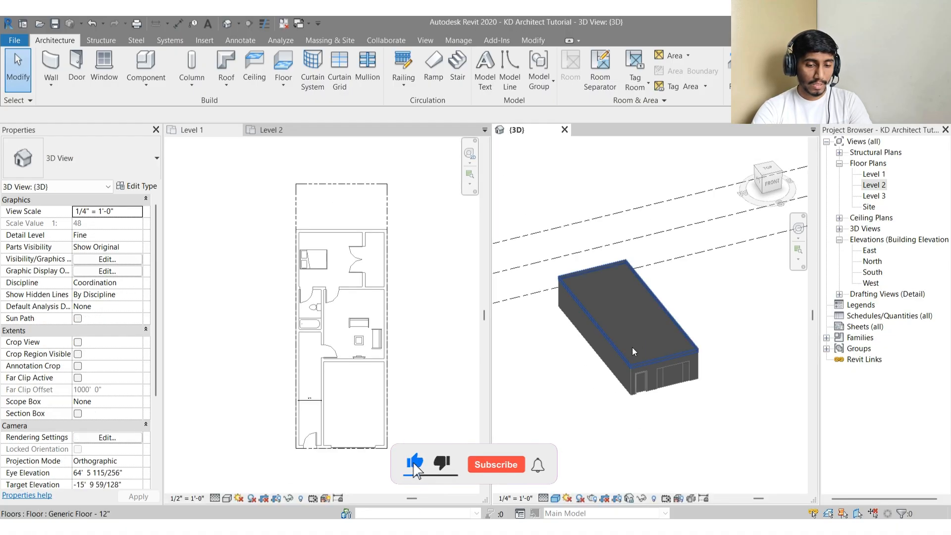
left_click(398, 386)
scroll(351, 377, "up", 1)
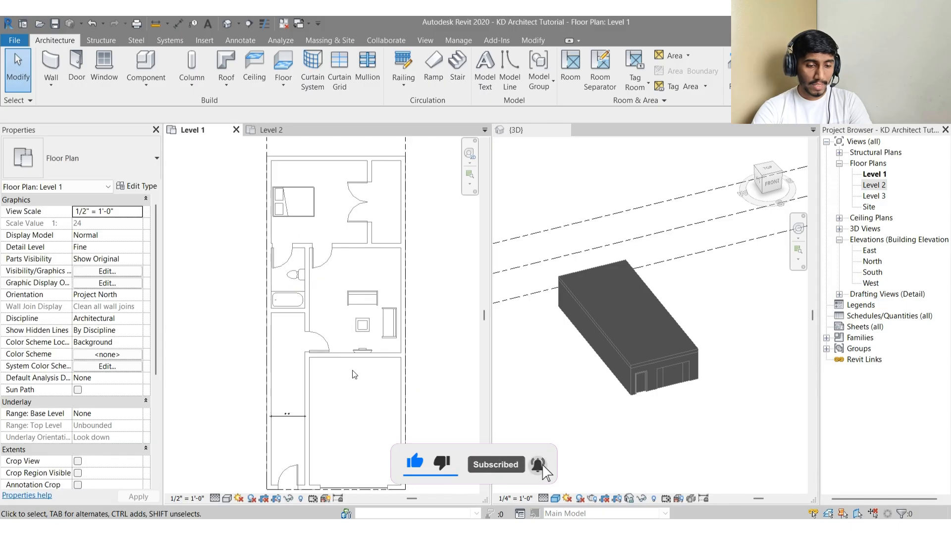
middle_click_drag(340, 384, 331, 345)
scroll(329, 345, "down", 3)
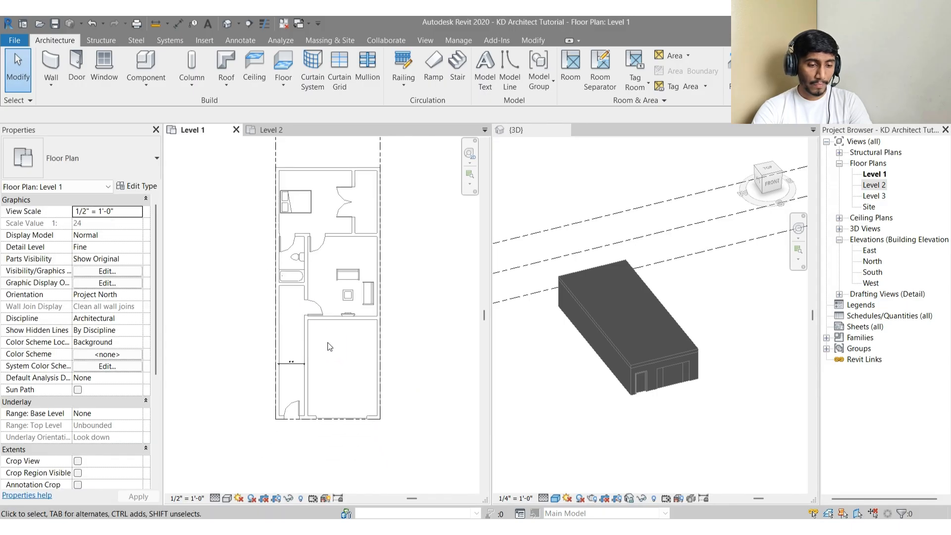
Step: Select the rear exterior wall in the Level 1 plan to view its properties, and clear the selection
key("Tab")
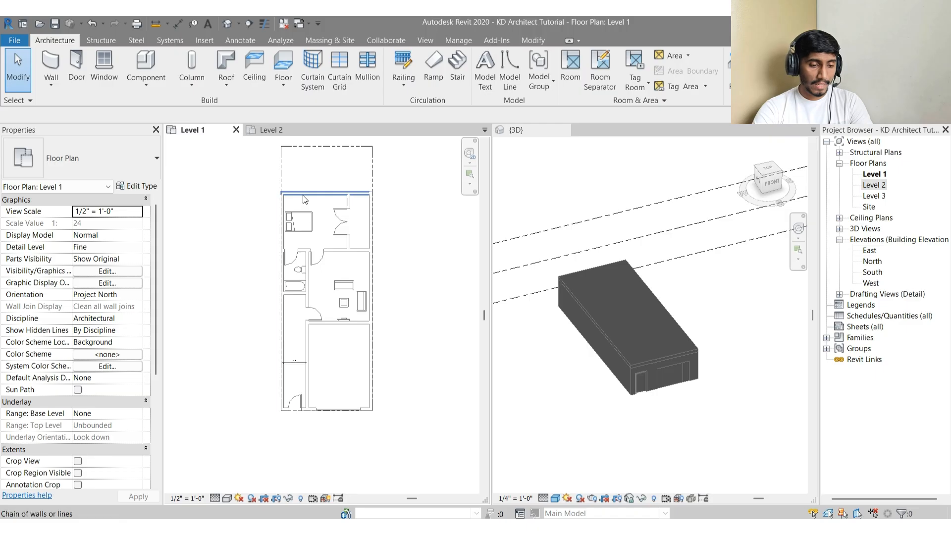
left_click(305, 198)
key("Escape")
scroll(330, 279, "up", 1)
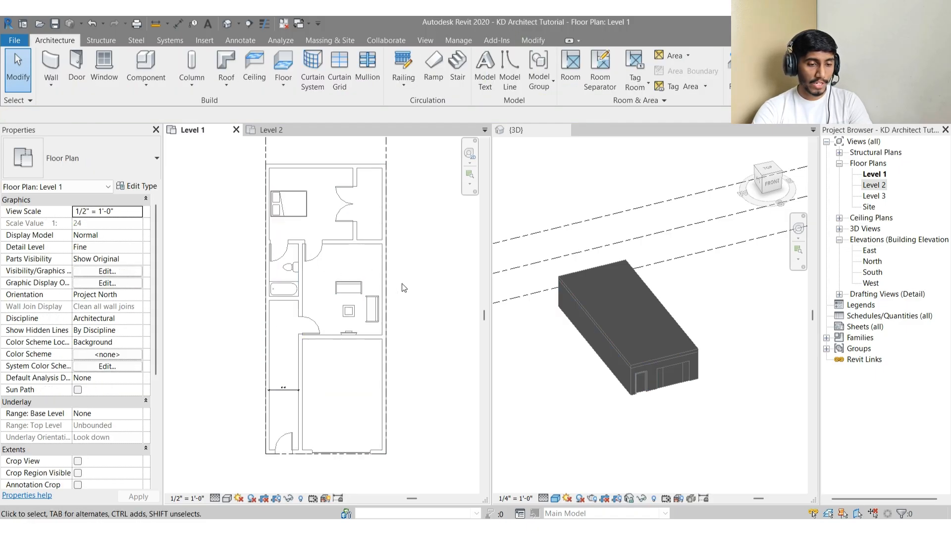
left_click(331, 169)
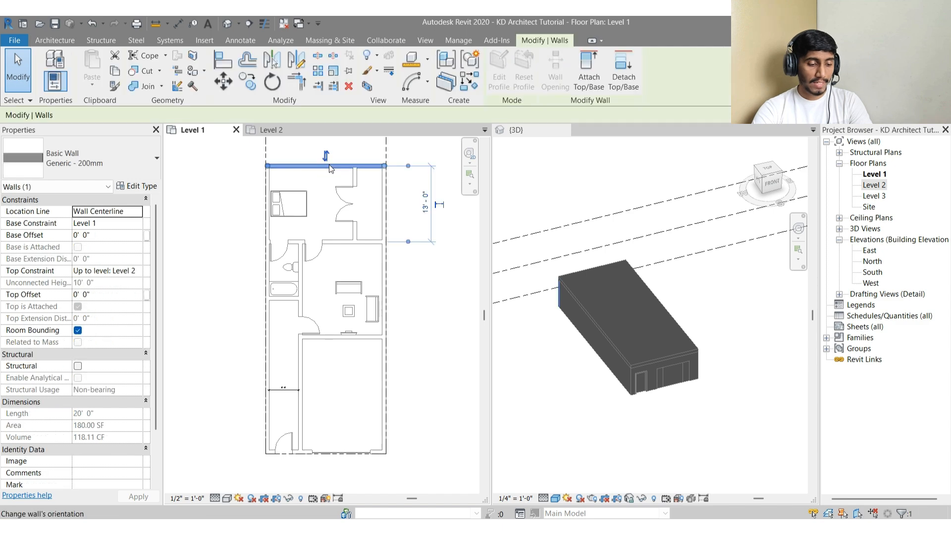
key("Escape")
middle_click_drag(319, 221, 321, 250)
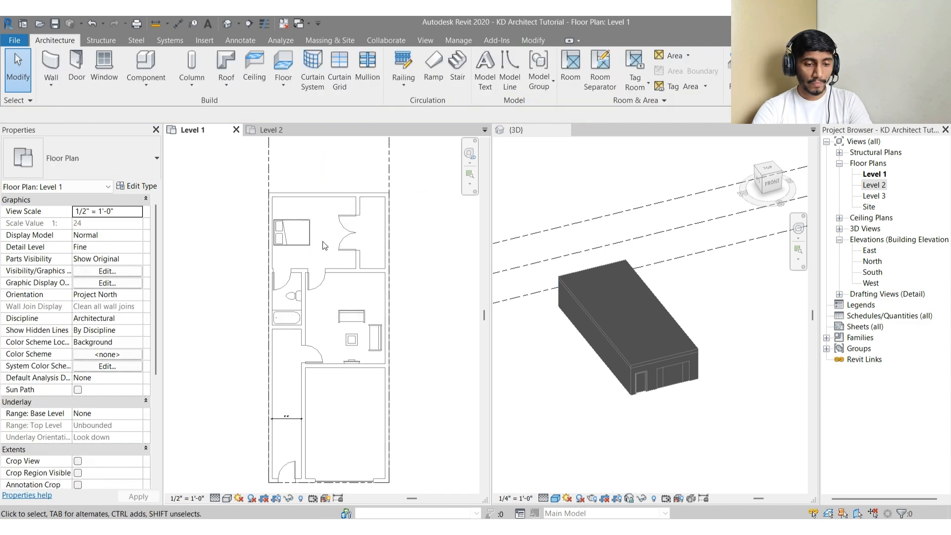
Step: Demolish the bed, the closet's double door and the closet partition wall in the Level 1 bedroom
left_click(530, 41)
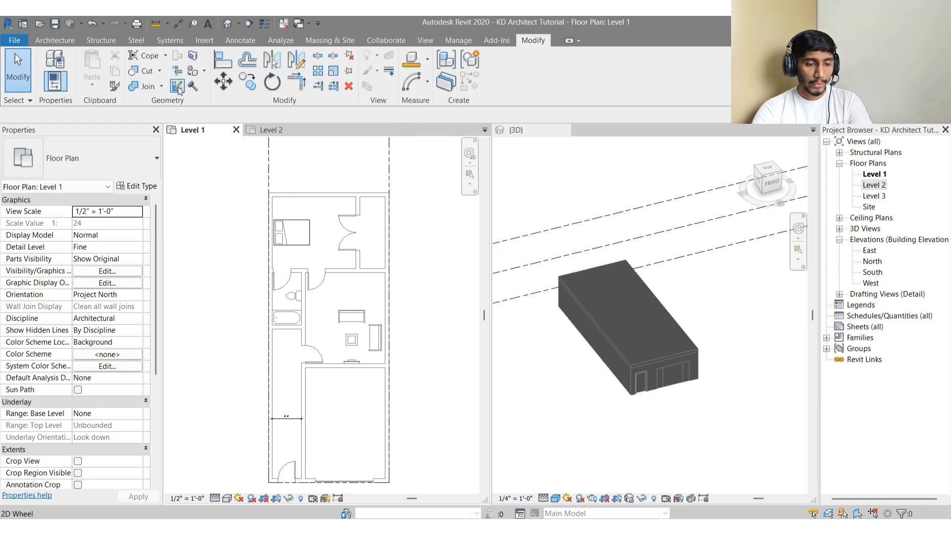
left_click(193, 87)
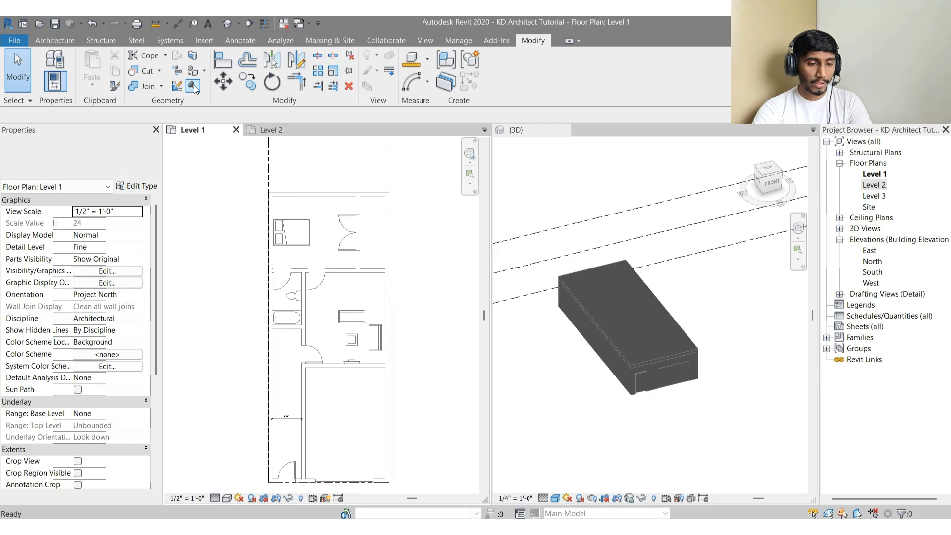
scroll(294, 233, "up", 1)
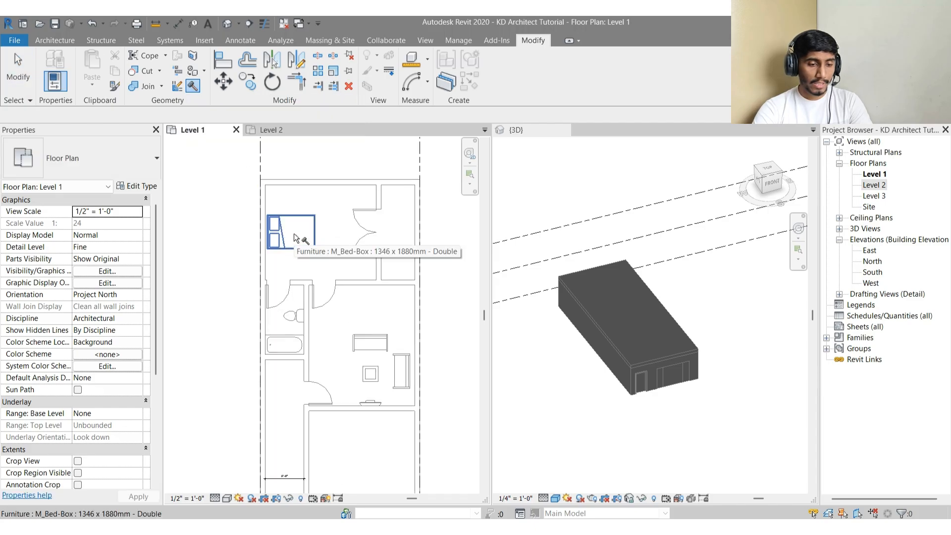
left_click(293, 233)
left_click(374, 238)
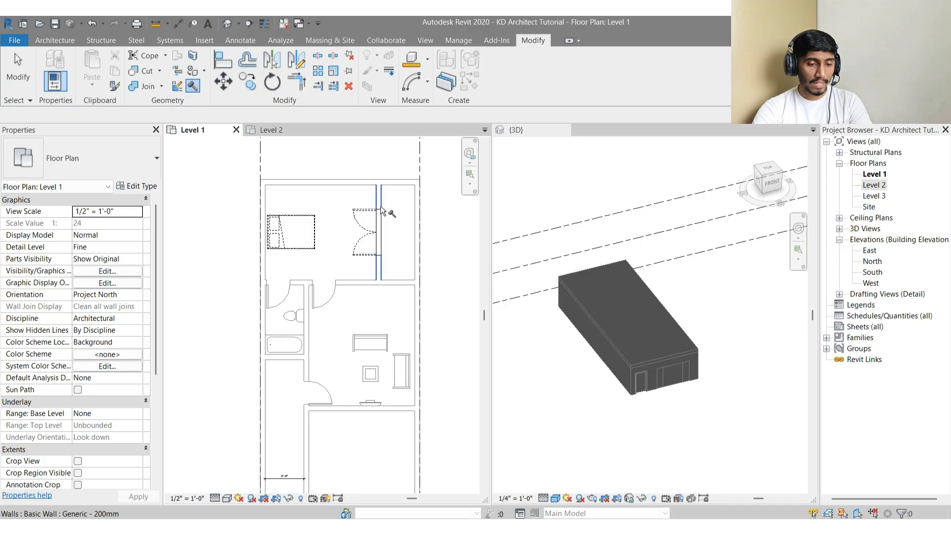
scroll(382, 207, "up", 2)
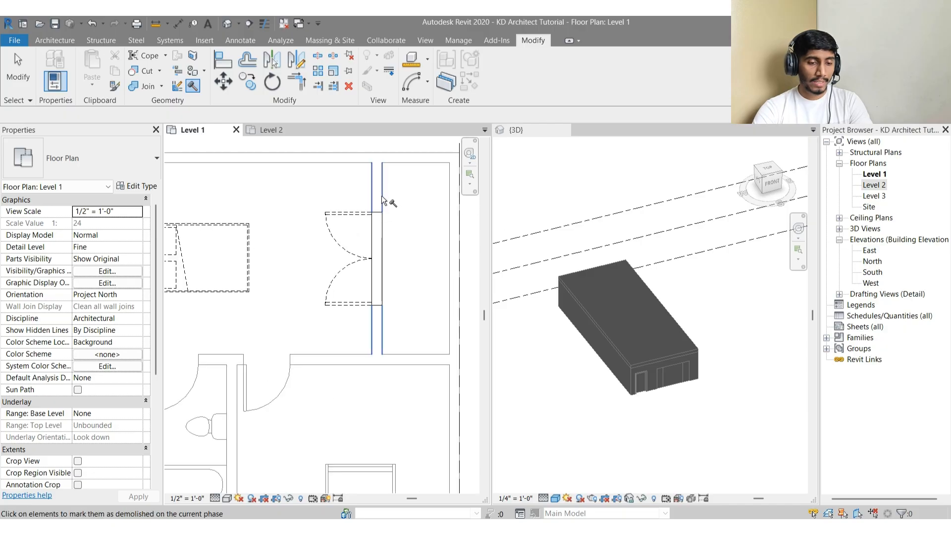
scroll(384, 200, "down", 2)
scroll(251, 230, "up", 3)
scroll(252, 231, "down", 2)
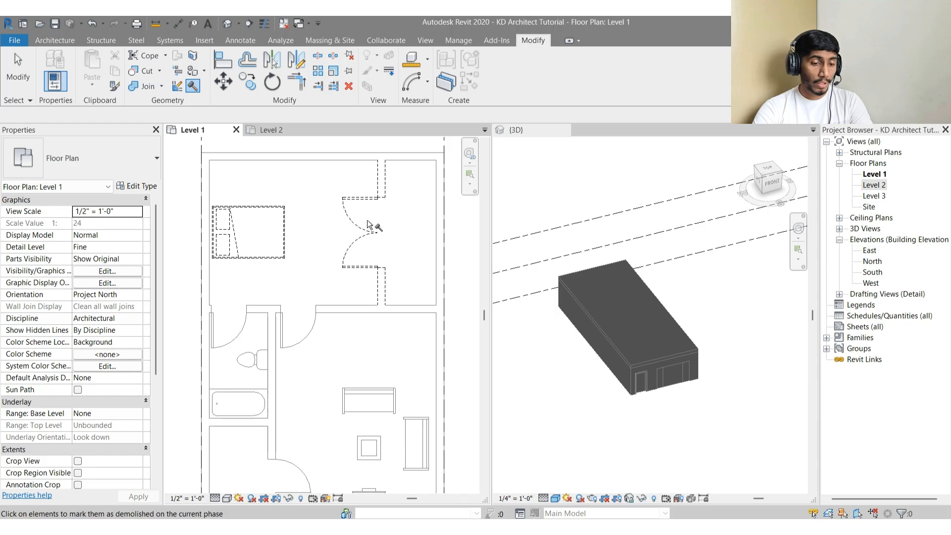
Step: Demolish the wall between bedroom and living room, the corridor wall, and the bathroom's toilet, bathtub and partition along with the hosted doors
scroll(382, 186, "up", 2)
scroll(389, 208, "up", 1)
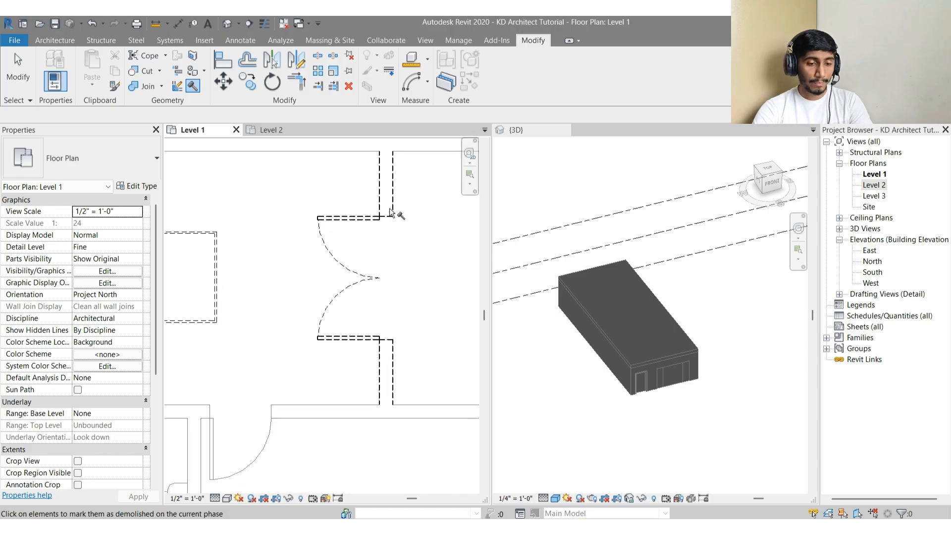
scroll(390, 213, "down", 3)
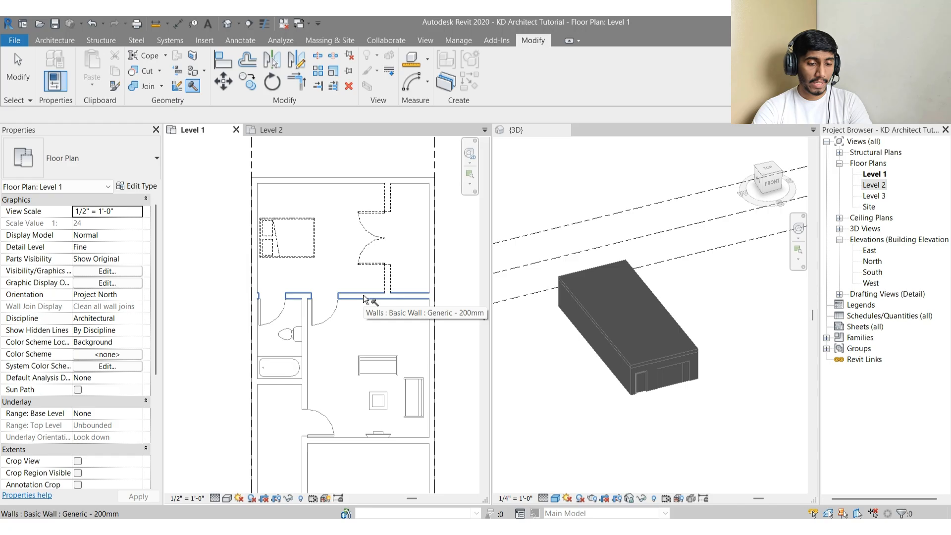
scroll(312, 317, "up", 3)
left_click(276, 307)
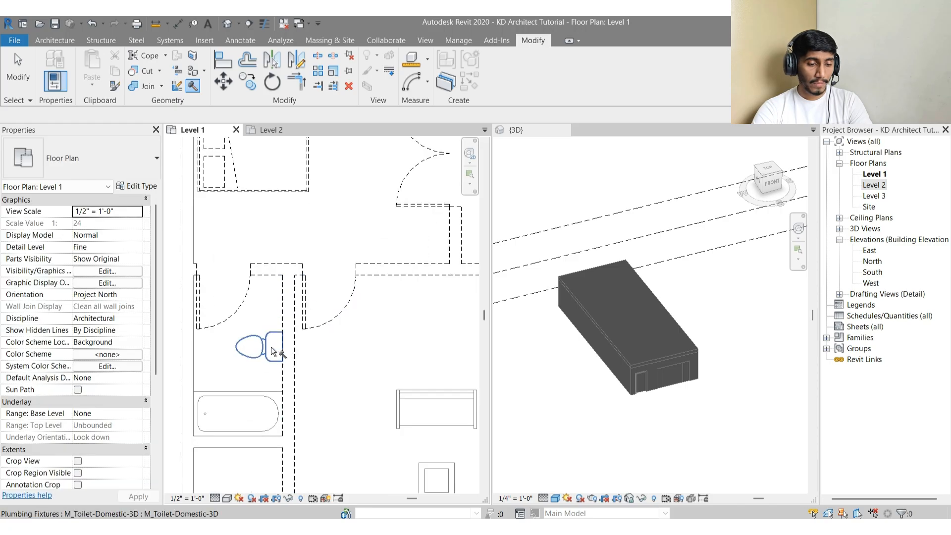
scroll(272, 352, "down", 2)
left_click(302, 268)
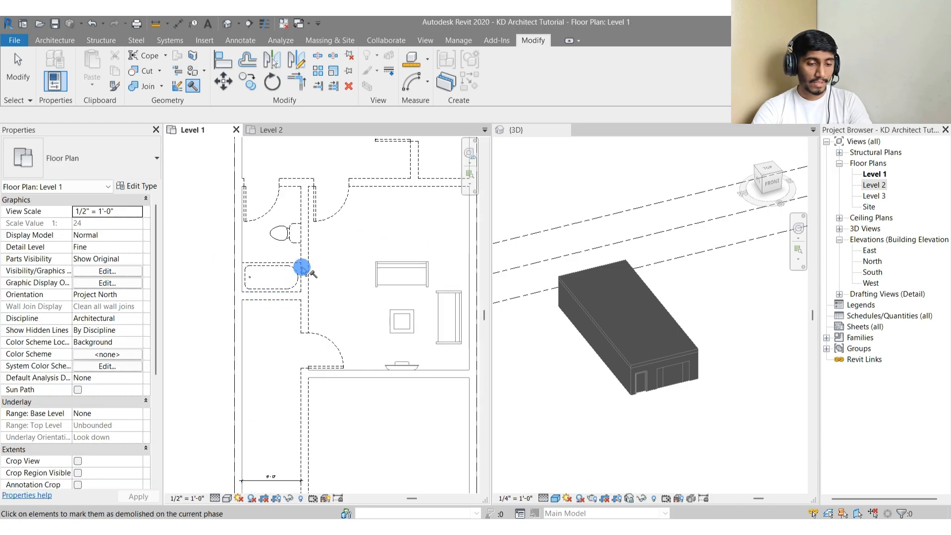
Step: Demolish all the living room furniture and the wall separating it from the front room, and leave the Demolish tool
scroll(302, 268, "down", 2)
scroll(327, 275, "up", 2)
left_click(339, 263)
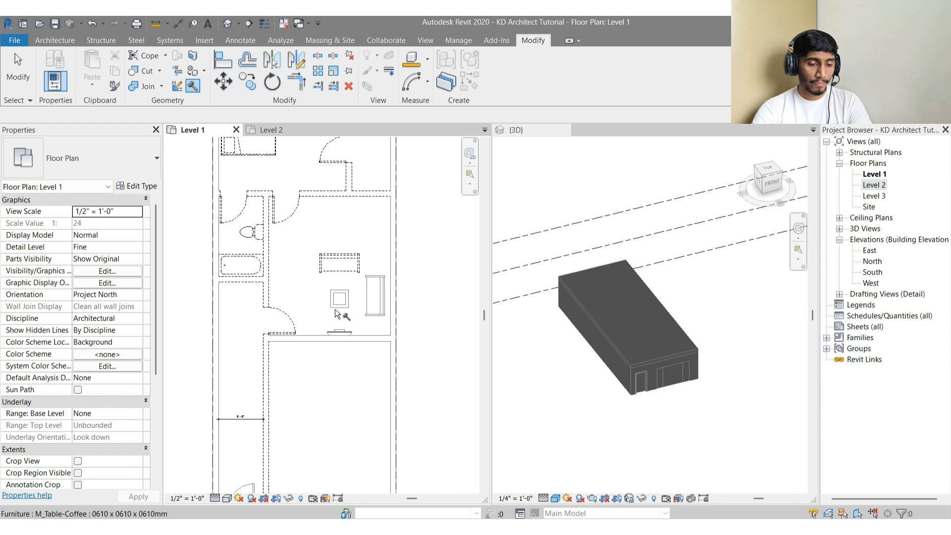
left_click(335, 311)
left_click(375, 296)
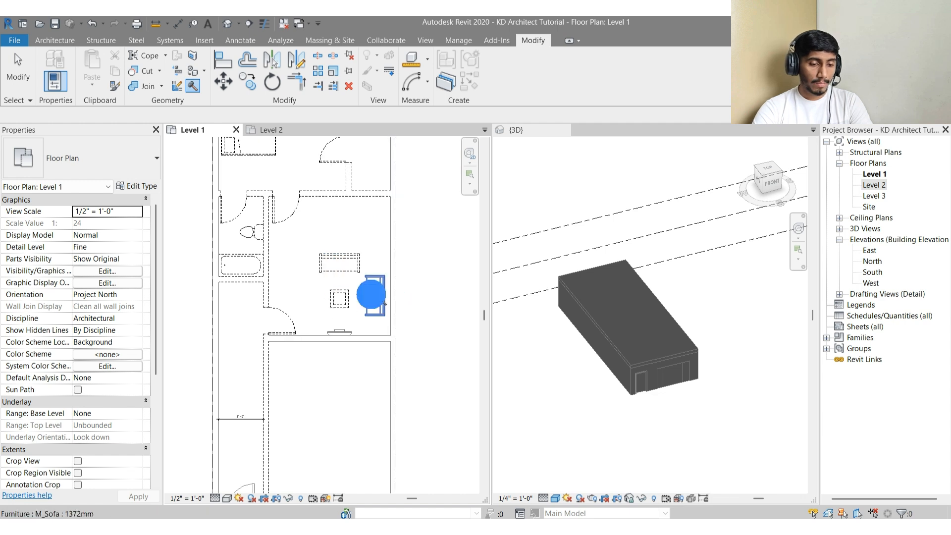
left_click(341, 343)
scroll(329, 305, "down", 2)
scroll(309, 299, "up", 2)
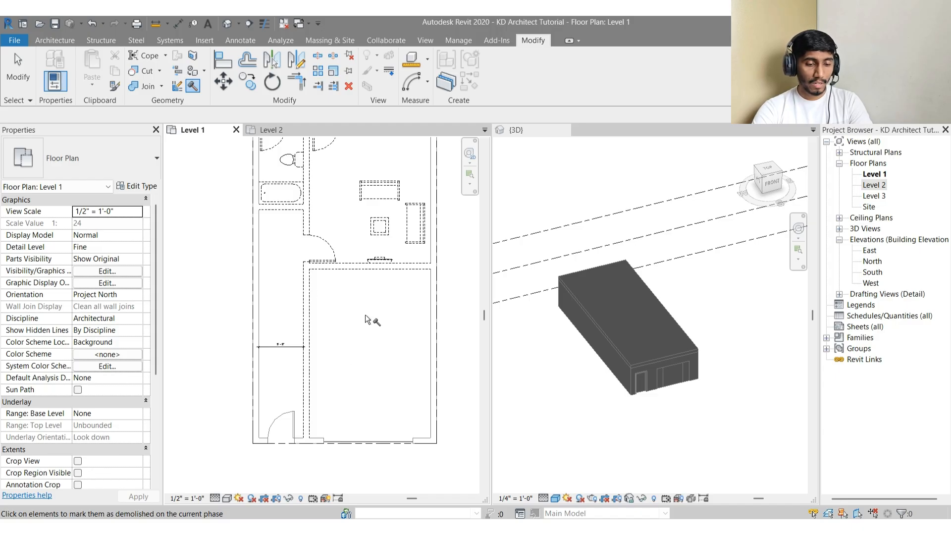
key("Escape")
Step: Examine how the demolished walls, doors, fixtures and furniture are displayed throughout the Level 1 plan
scroll(366, 316, "down", 3)
scroll(364, 275, "up", 3)
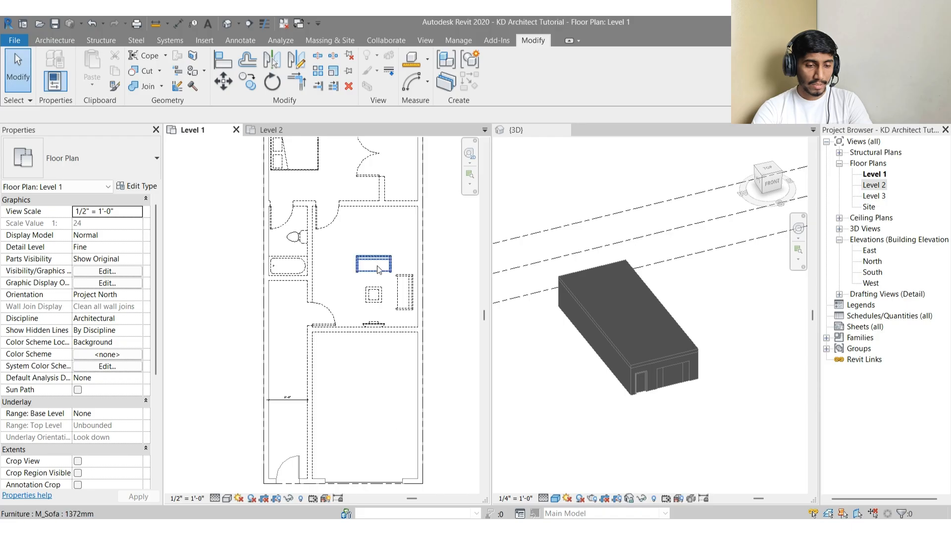
scroll(368, 255, "down", 2)
middle_click_drag(347, 297, 342, 302)
scroll(380, 249, "up", 3)
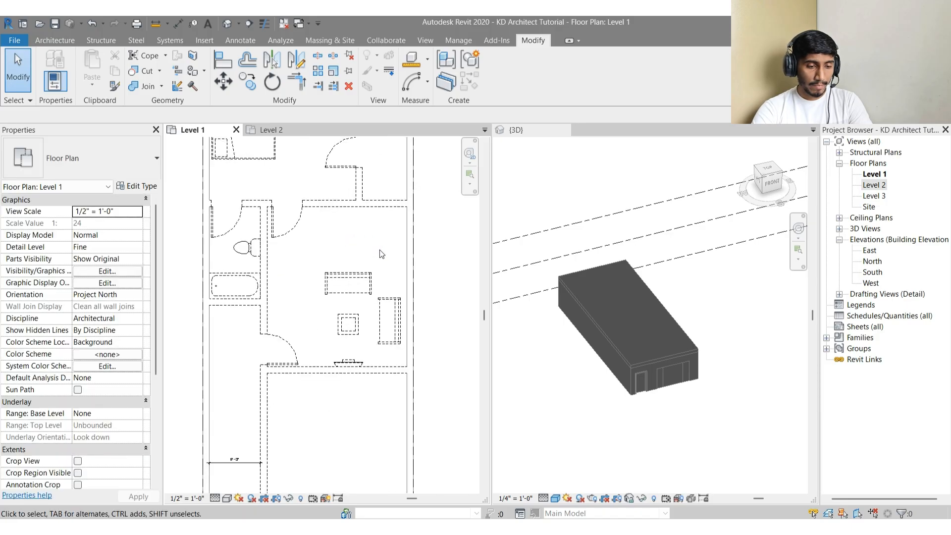
scroll(380, 250, "down", 2)
scroll(311, 429, "up", 4)
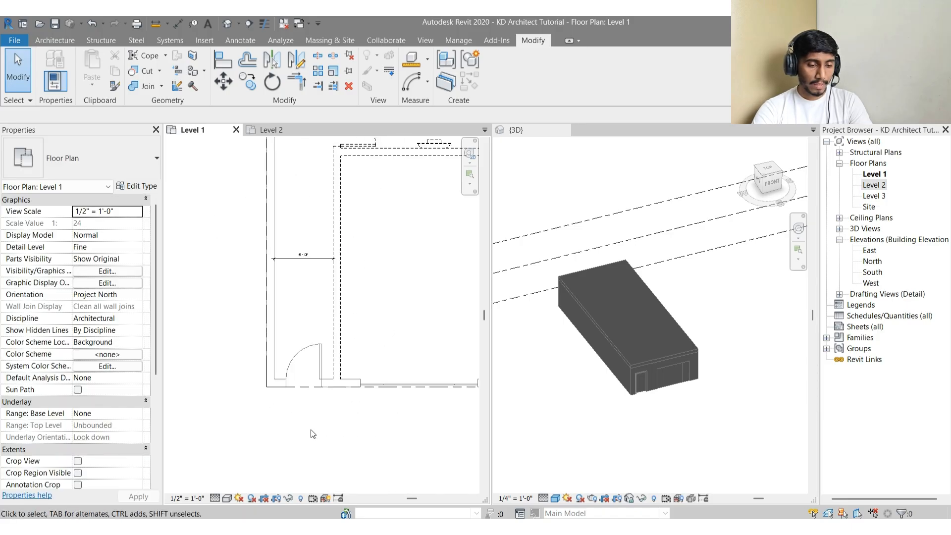
middle_click_drag(372, 342, 303, 416)
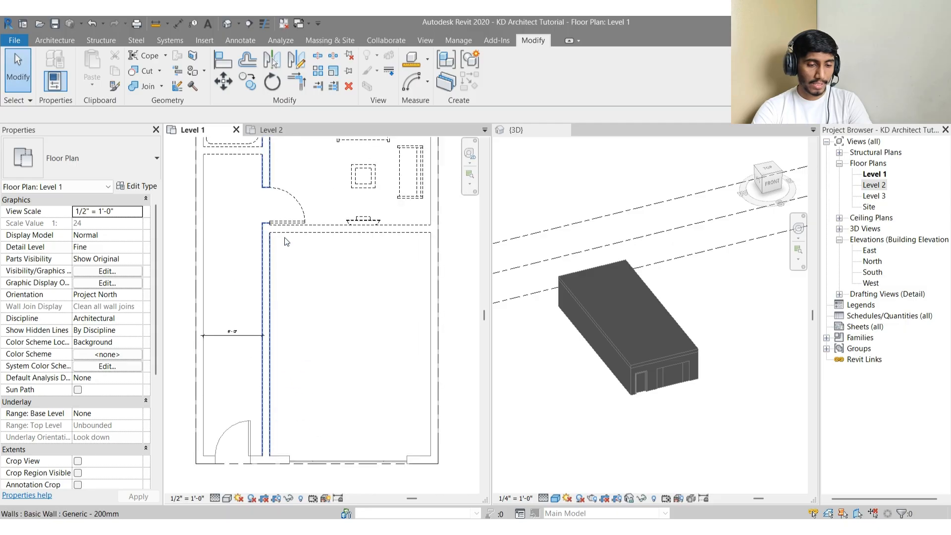
scroll(286, 241, "up", 1)
scroll(336, 295, "down", 2)
scroll(292, 251, "down", 1)
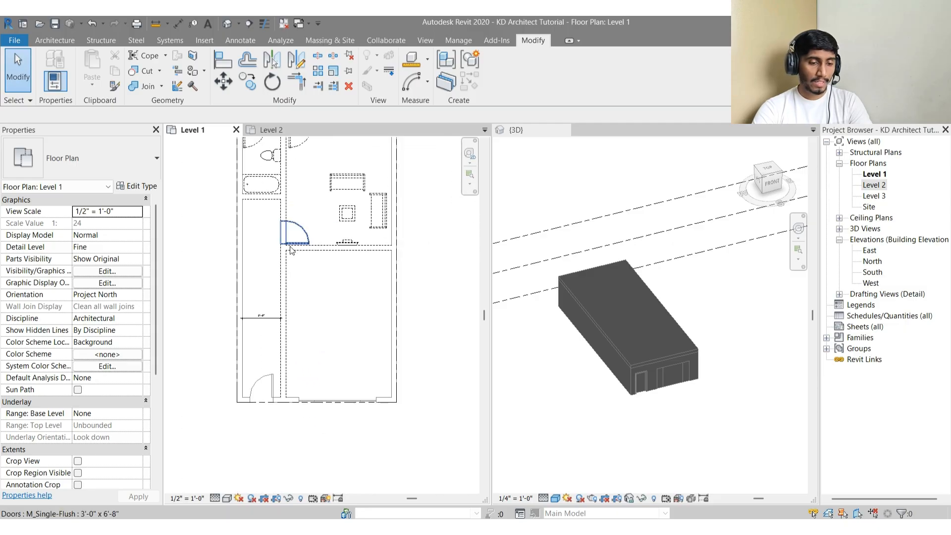
Step: Temporarily hide the Level 2 floor slab in the 3D view to expose the interior
left_click(575, 398)
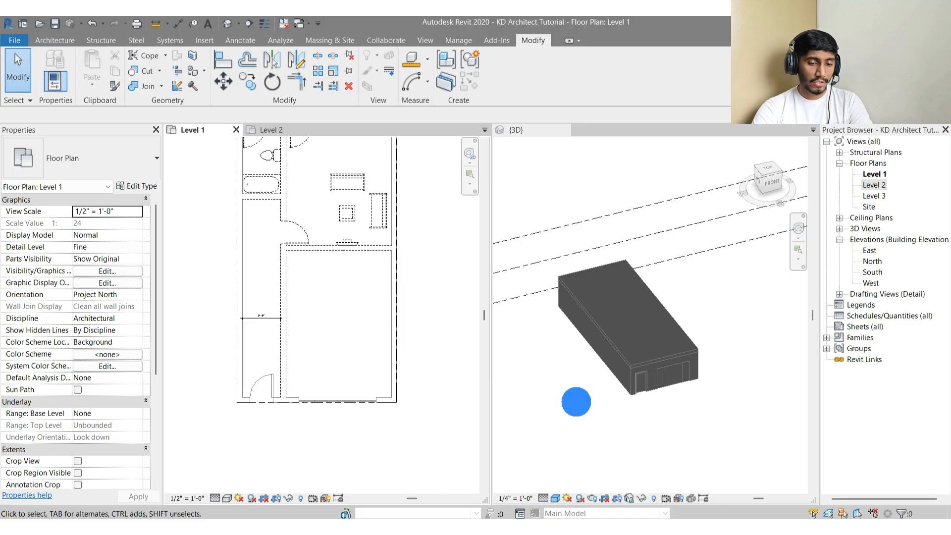
left_click(669, 325)
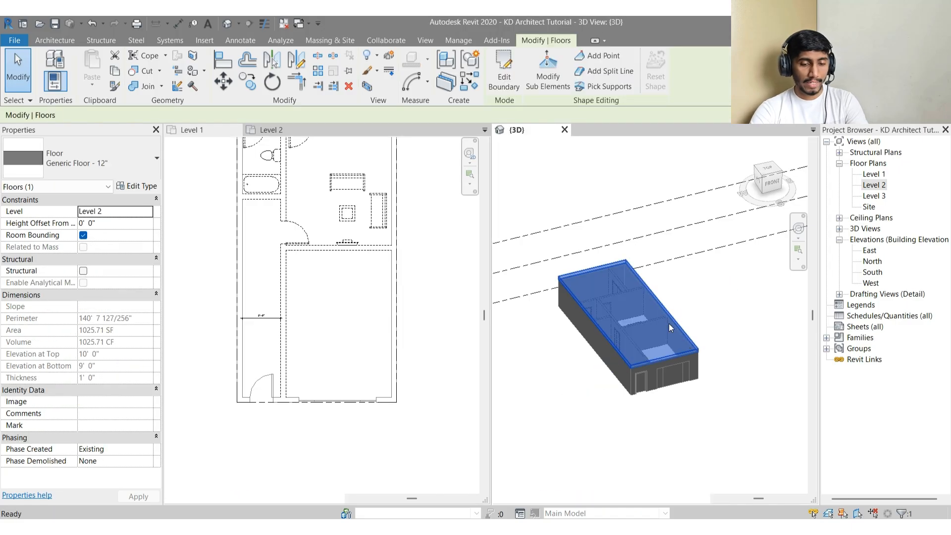
key("h")
key("h")
scroll(643, 319, "up", 5)
scroll(662, 311, "down", 4)
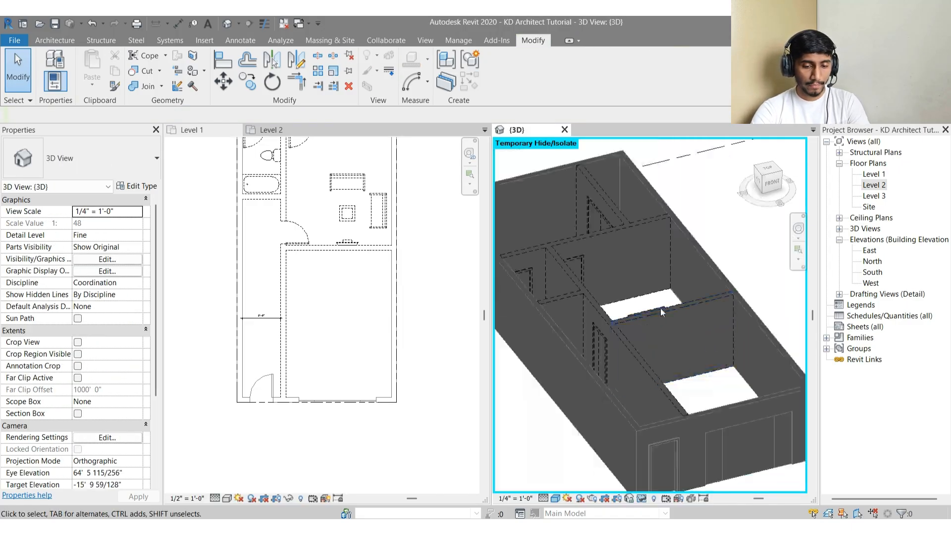
Step: Set the 3D view's visual style to Hidden Line and inspect the demolished elements inside the building
left_click(555, 498)
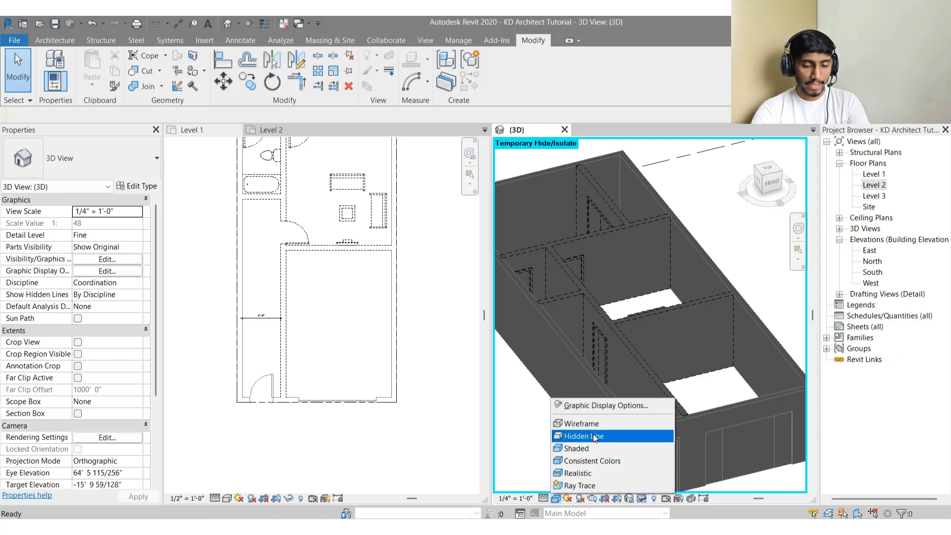
left_click(590, 441)
scroll(665, 302, "down", 4)
middle_click_drag(665, 302, 626, 293, "shift")
scroll(686, 250, "up", 5)
scroll(530, 291, "down", 5)
scroll(691, 335, "up", 3)
scroll(679, 314, "down", 3)
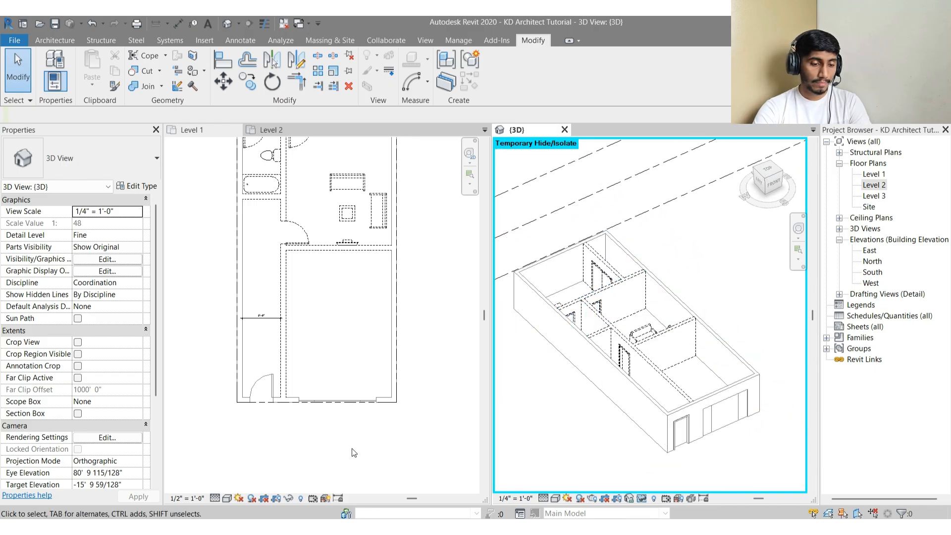
Step: Examine the phase and phase filter settings of the Level 1 plan, Level 2 plan and 3D view
left_click(375, 425)
scroll(407, 396, "down", 2)
middle_click_drag(411, 399, 381, 317)
scroll(143, 342, "down", 5)
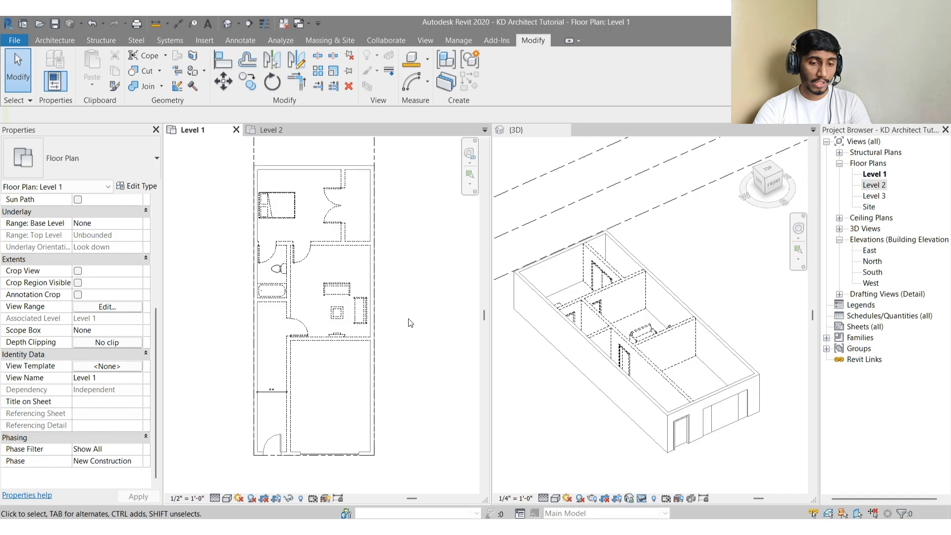
left_click(276, 132)
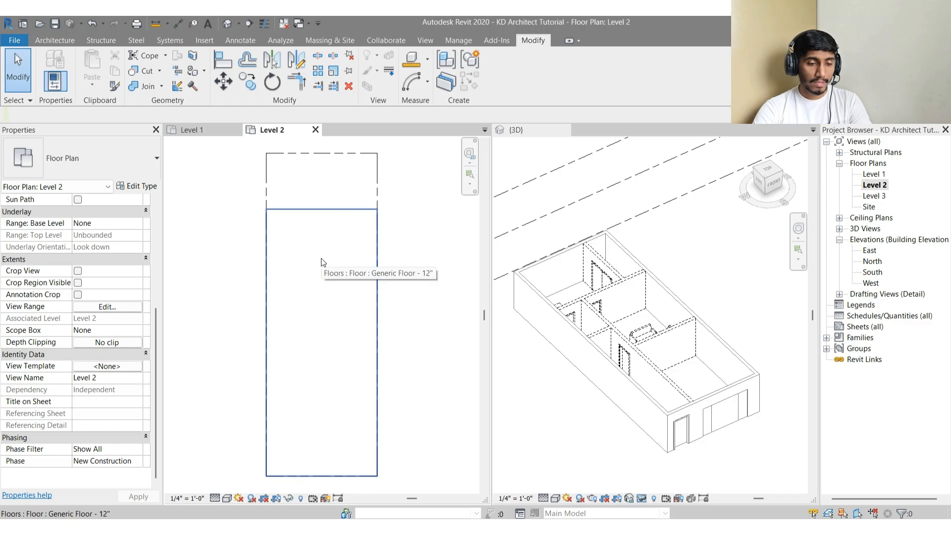
left_click(541, 396)
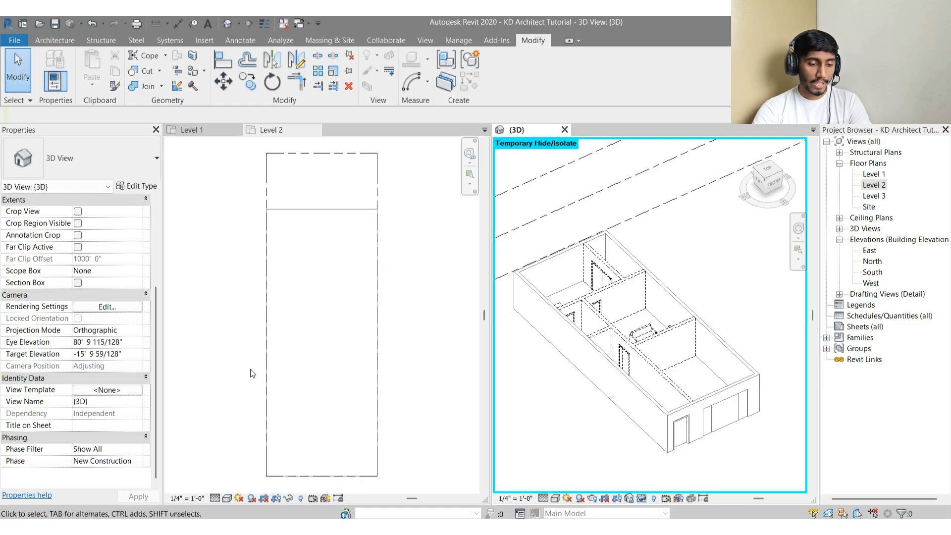
left_click(400, 373)
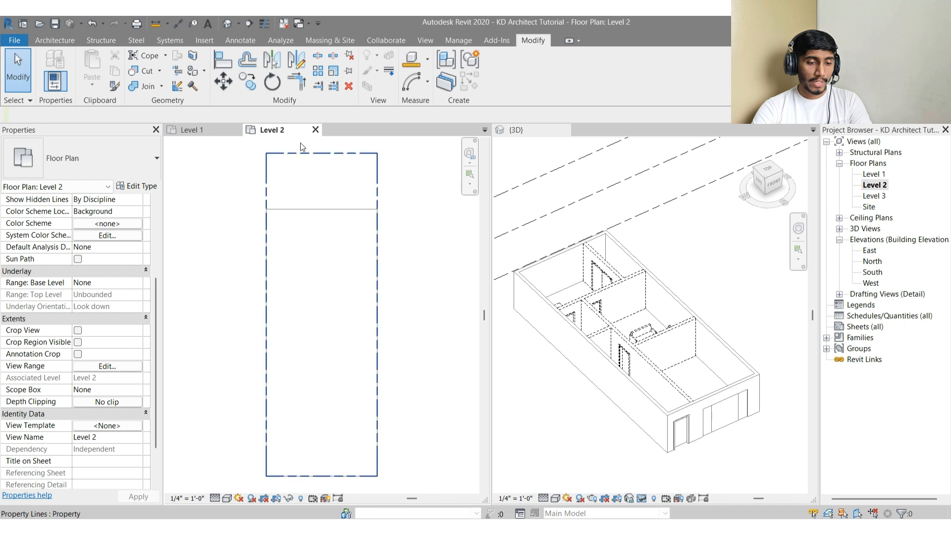
scroll(118, 385, "down", 3)
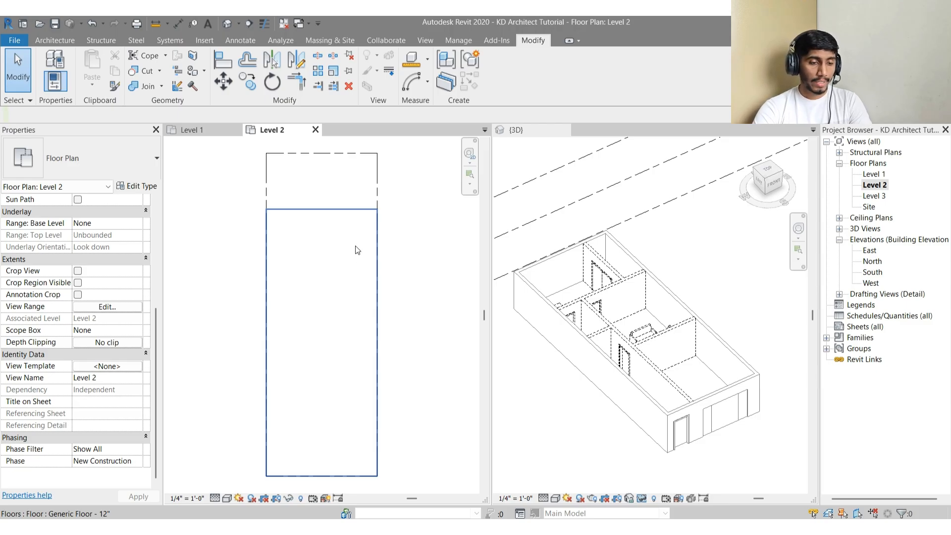
Step: Set the Level 1 plan's phase to Existing and compare it with the phase of the Level 2 plan
left_click(201, 129)
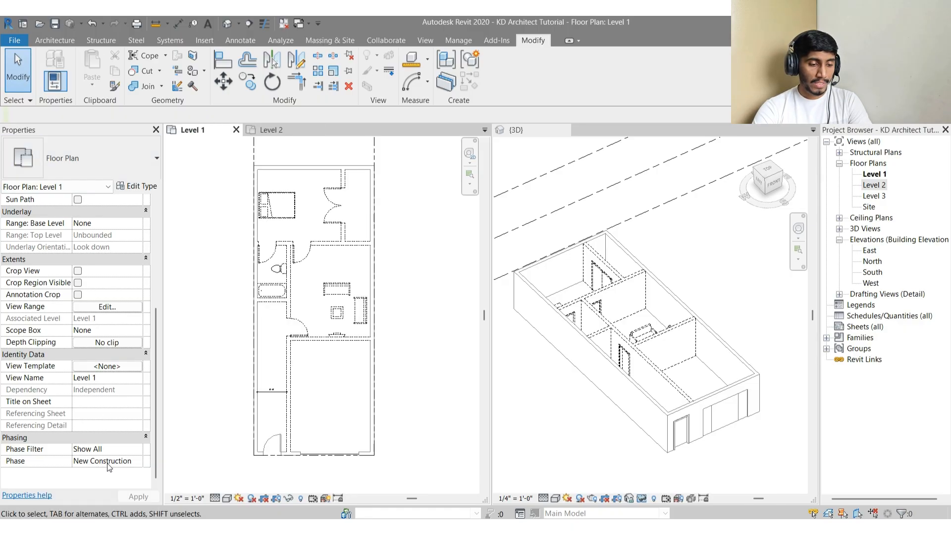
left_click(138, 462)
left_click(137, 461)
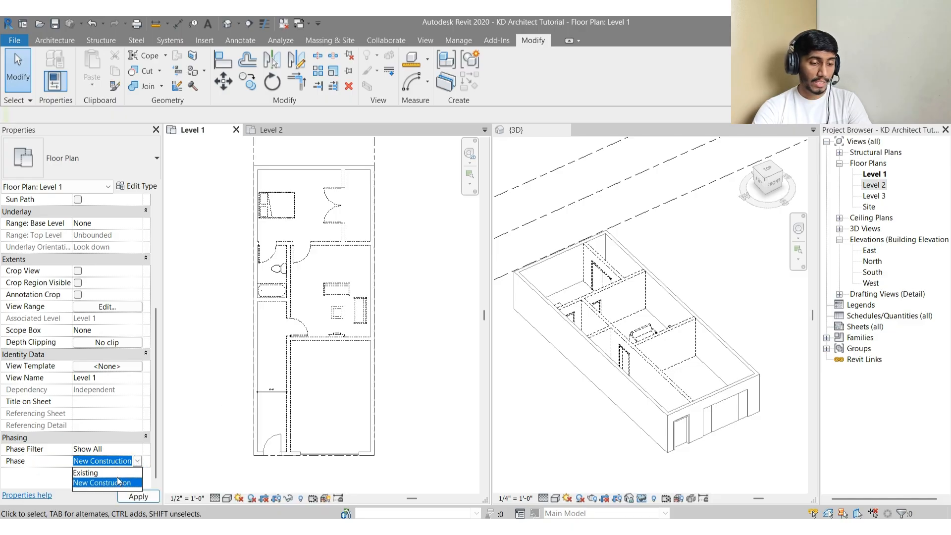
left_click(117, 473)
left_click(234, 412)
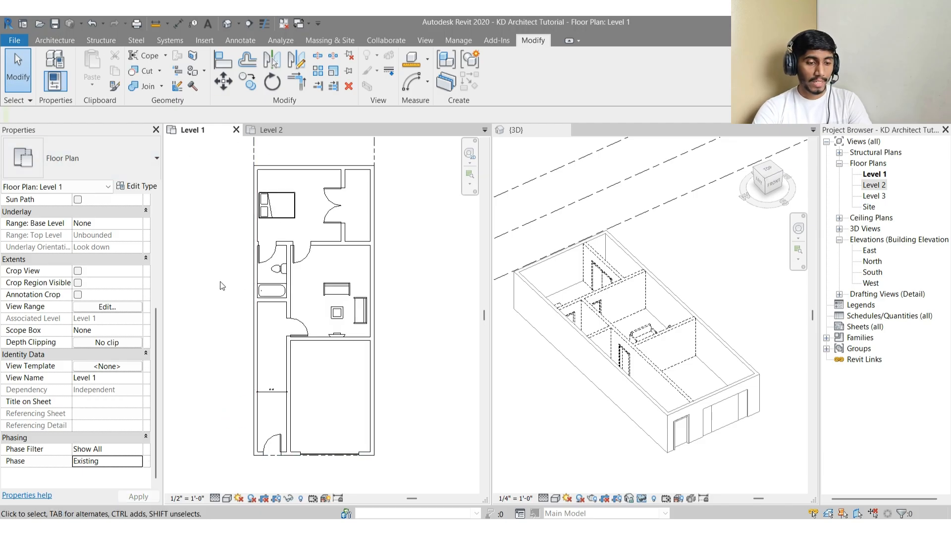
left_click(271, 130)
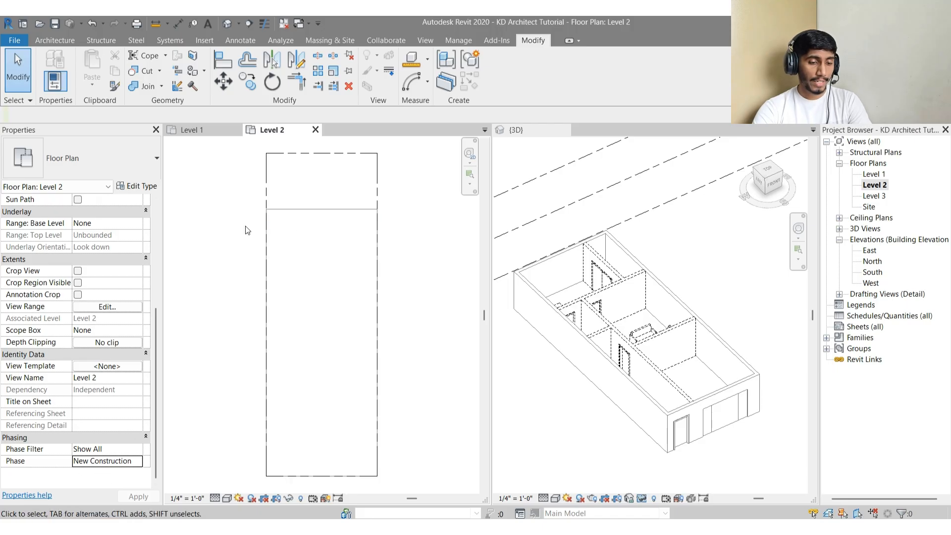
left_click(196, 131)
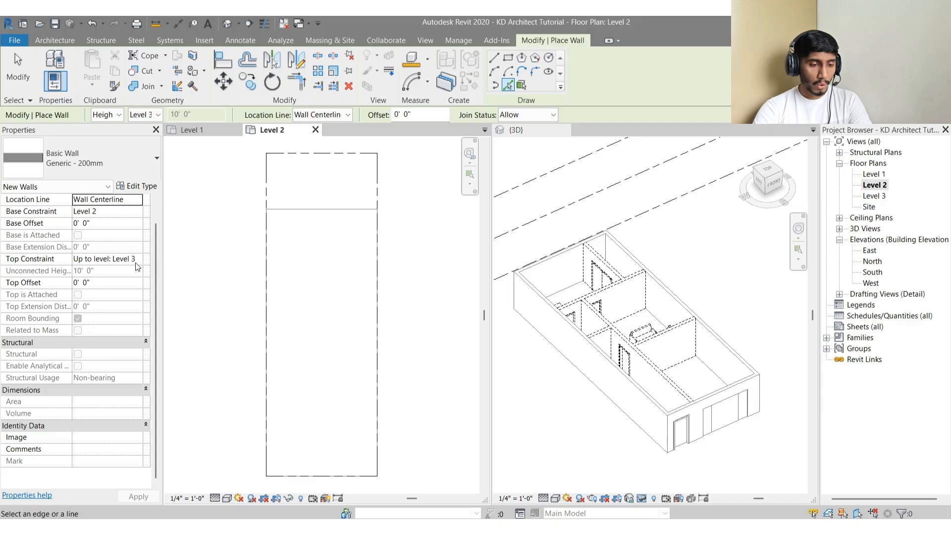
left_click(509, 85)
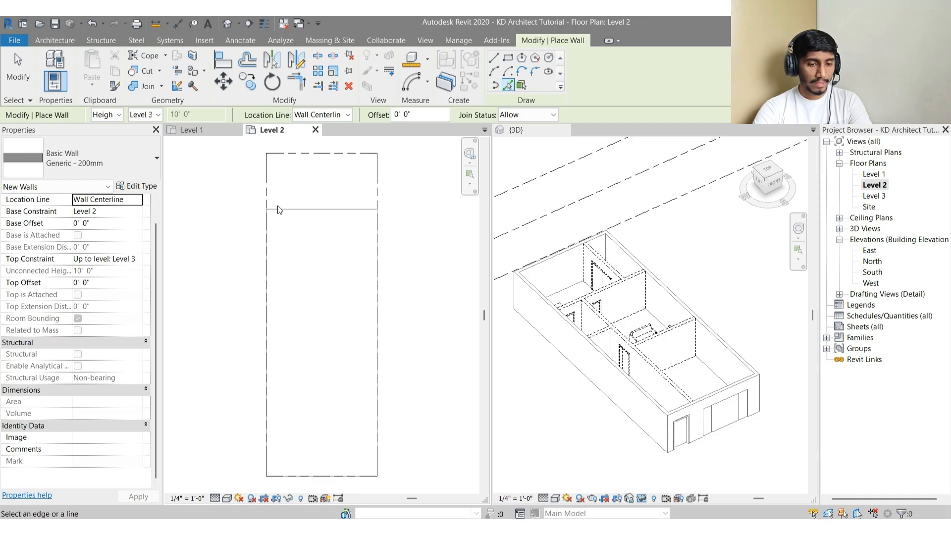
left_click(298, 209)
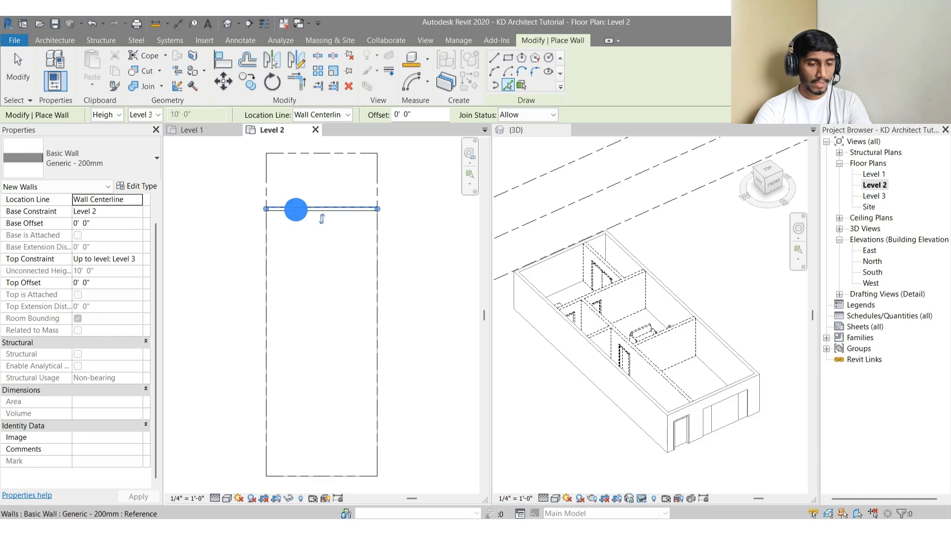
left_click(269, 241)
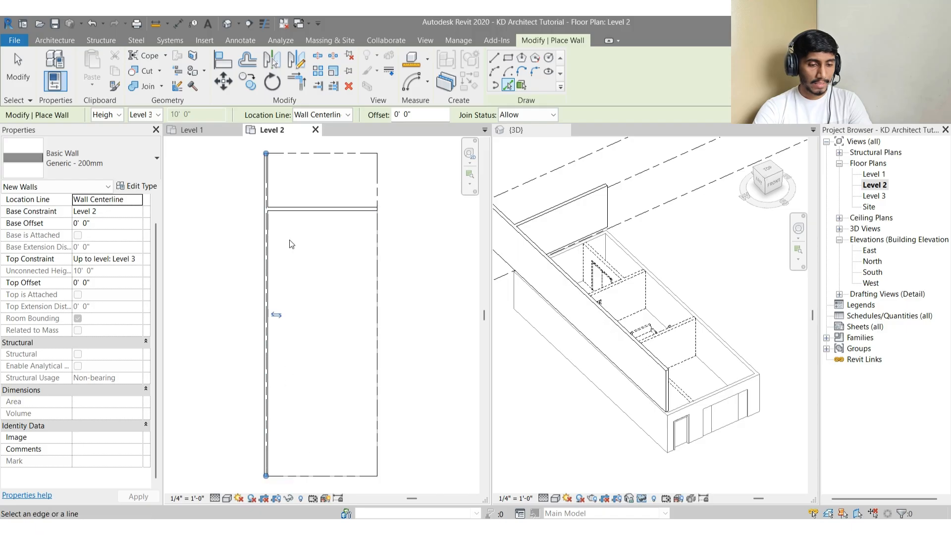
key("ctrl+z")
key("ctrl+z")
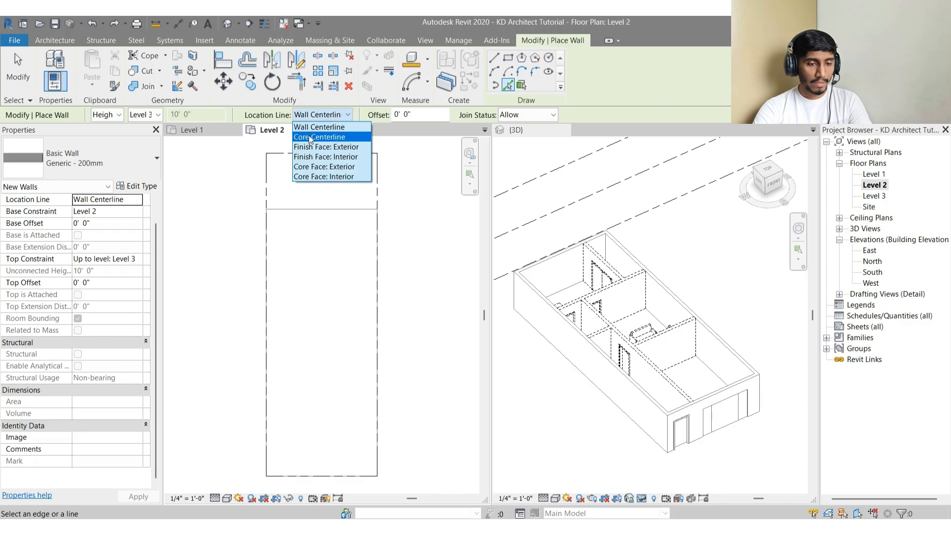
Step: Place Generic - 200mm walls on Level 2 along the slab's rear edge and the left property line, with location line Finish Face: Exterior
left_click(329, 147)
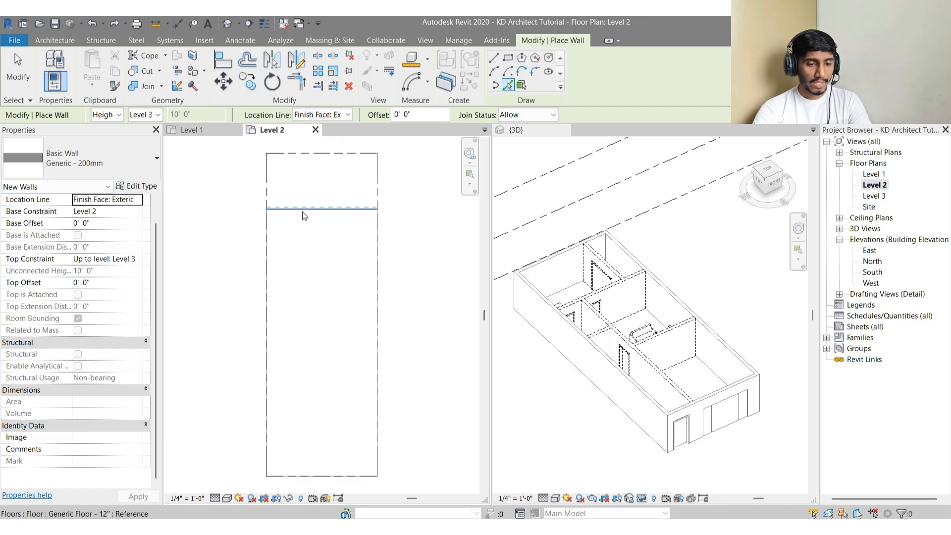
scroll(297, 208, "up", 3)
left_click(281, 194)
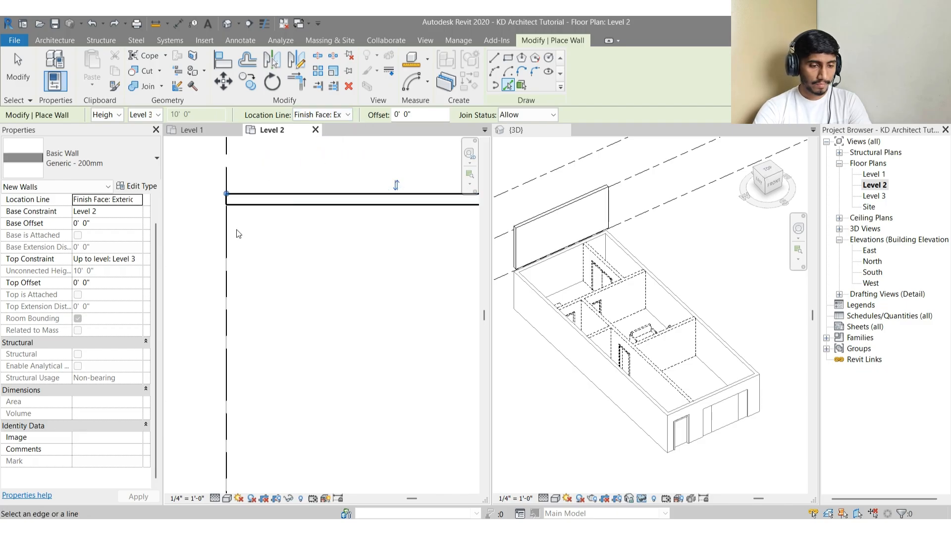
left_click(226, 233)
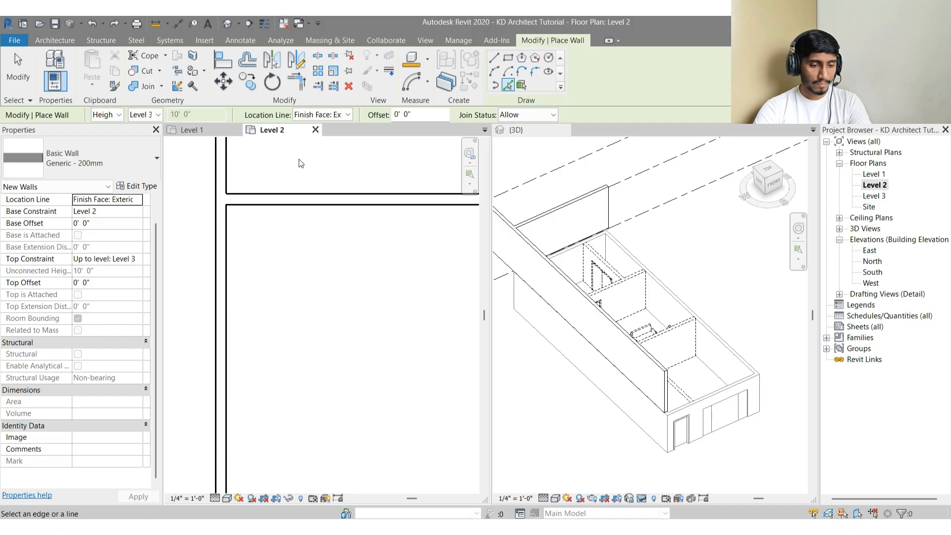
Step: Place the same wall type along the front and right property lines on Level 2 and leave the Wall tool
scroll(298, 159, "down", 3)
scroll(321, 392, "up", 1)
scroll(330, 364, "up", 2)
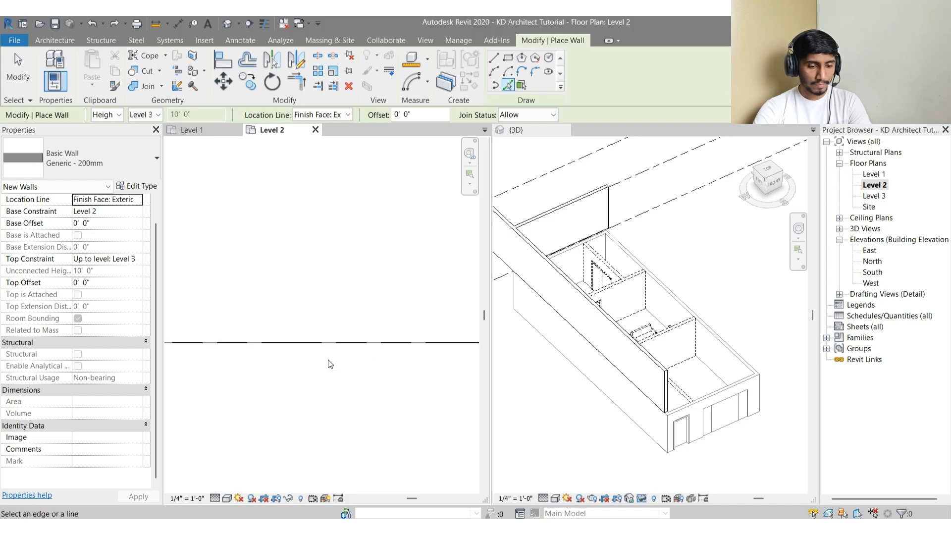
left_click(333, 346)
scroll(306, 333, "down", 3)
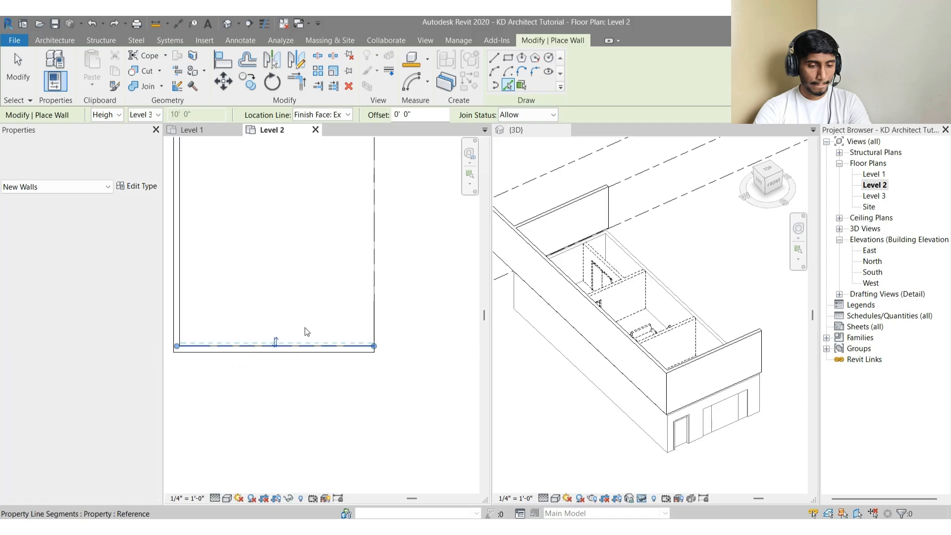
left_click(376, 311)
key("Escape")
key("Escape")
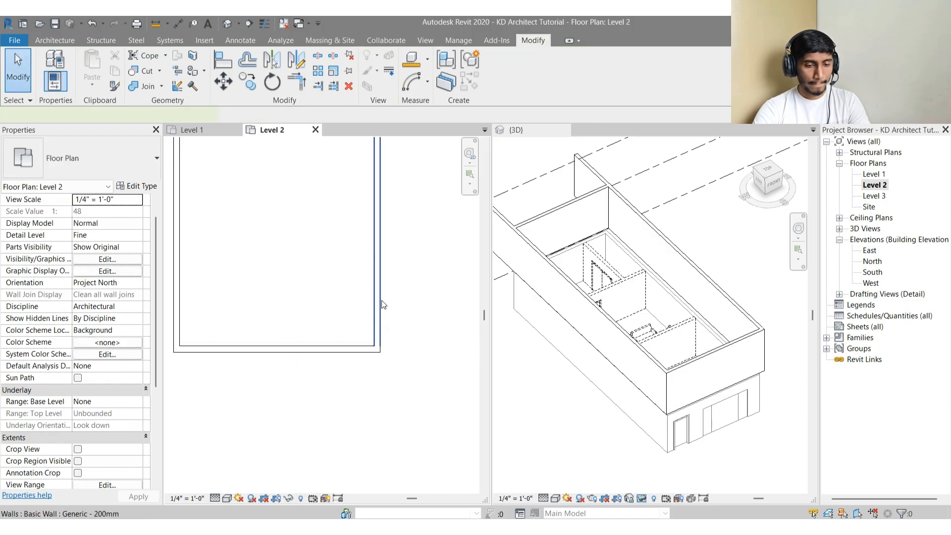
Step: Flip the right, front and left Level 2 walls so that they lie inside the property line
left_click(374, 300)
left_click(345, 355)
middle_click_drag(248, 329, 249, 323)
scroll(238, 304, "down", 3)
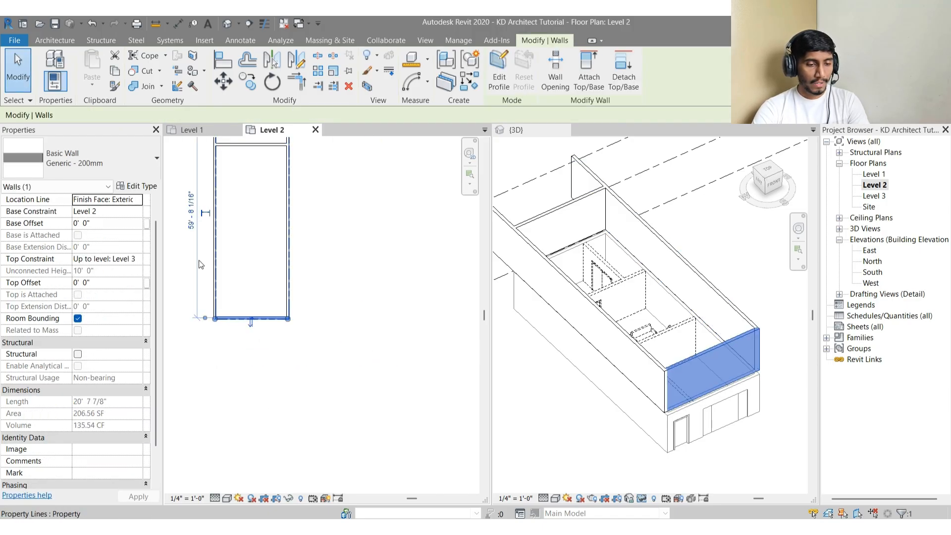
scroll(200, 262, "up", 2)
left_click(229, 283)
scroll(285, 273, "down", 3)
left_click(285, 273)
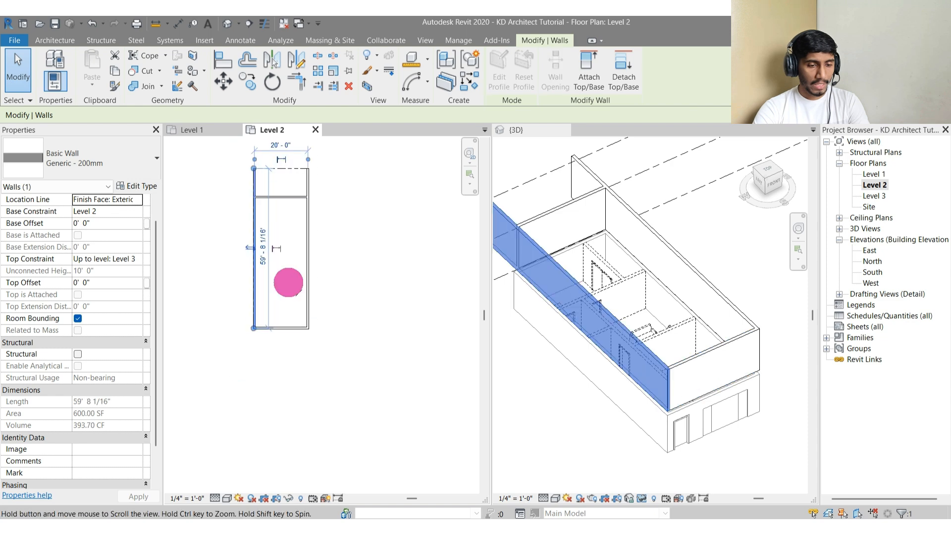
Step: Trim the left and right Level 2 walls to the rear wall so that the walls form a closed rectangle
key("t")
key("r")
scroll(287, 258, "up", 2)
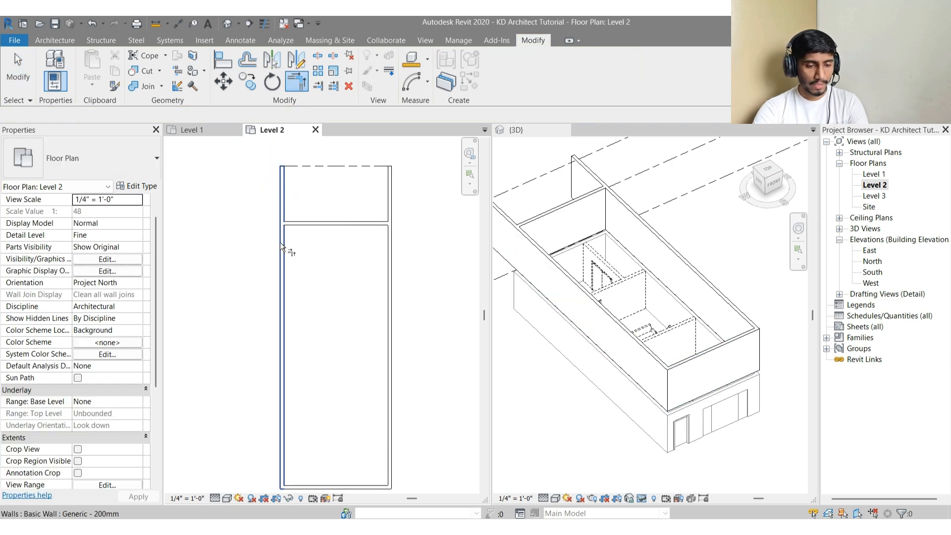
scroll(386, 229, "up", 3)
left_click(386, 221)
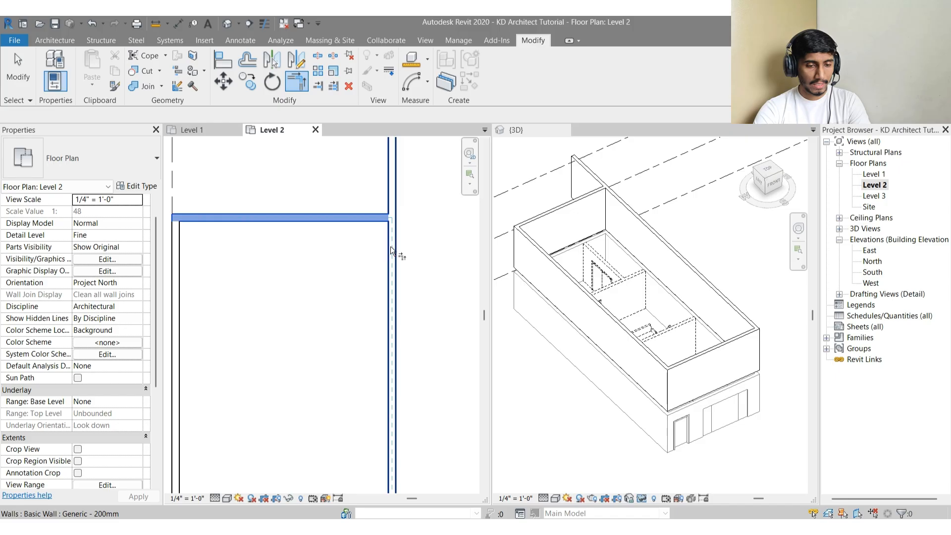
left_click(391, 250)
scroll(361, 238, "down", 4)
key("Escape")
Step: Reset the temporary hide in the 3D view and inspect the new Level 2 walls above the existing house
left_click(632, 395)
middle_click_drag(631, 395, 647, 333, "shift")
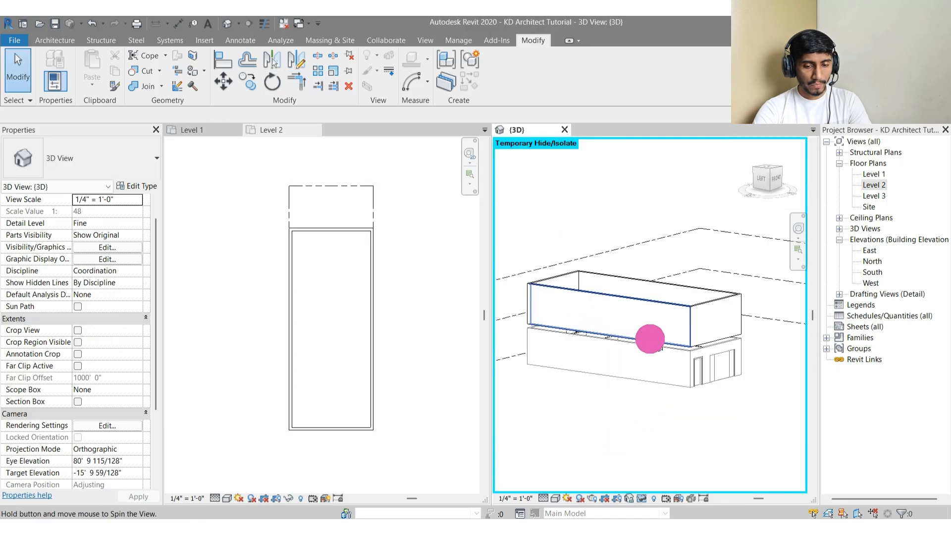
scroll(685, 341, "up", 4)
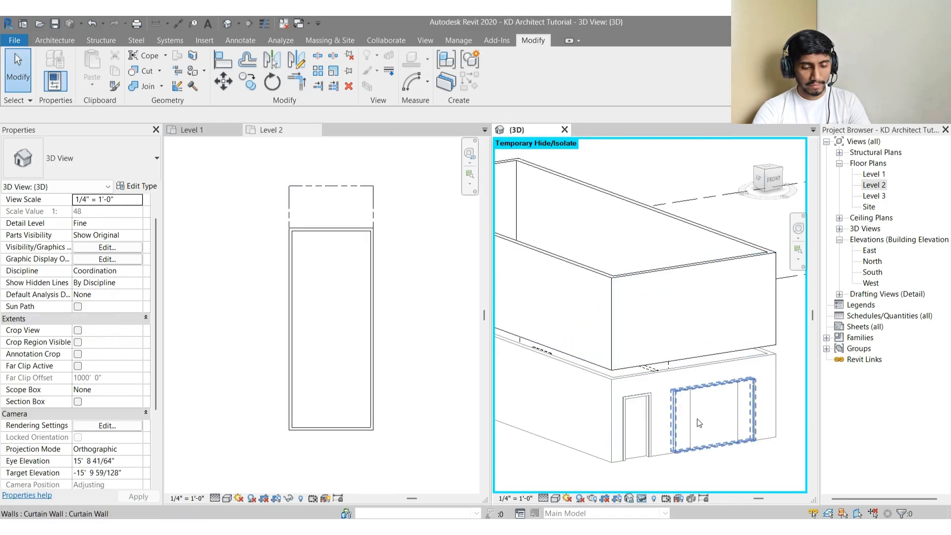
key("h")
key("r")
left_click(709, 305)
scroll(718, 293, "down", 3)
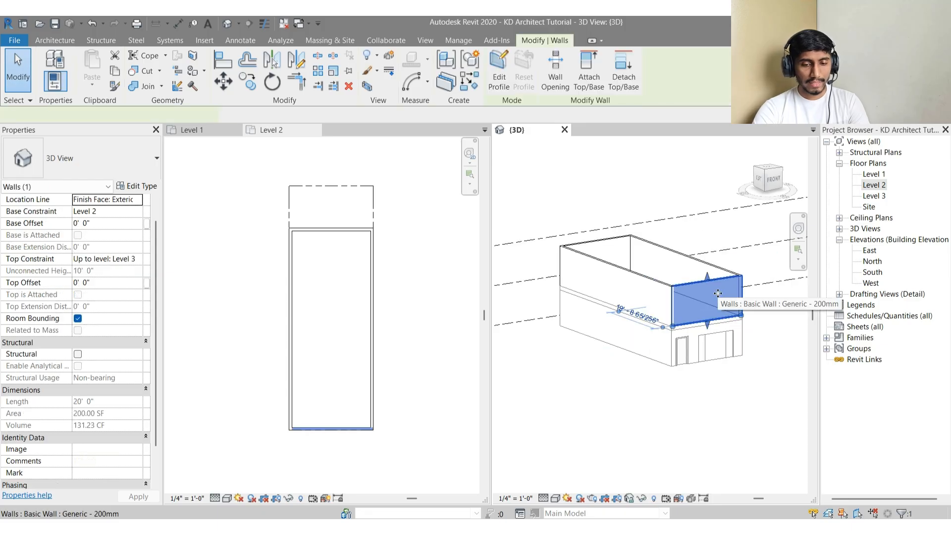
middle_click_drag(718, 293, 392, 340, "shift")
left_click(743, 338)
key("Tab")
left_click(673, 305)
key("Escape")
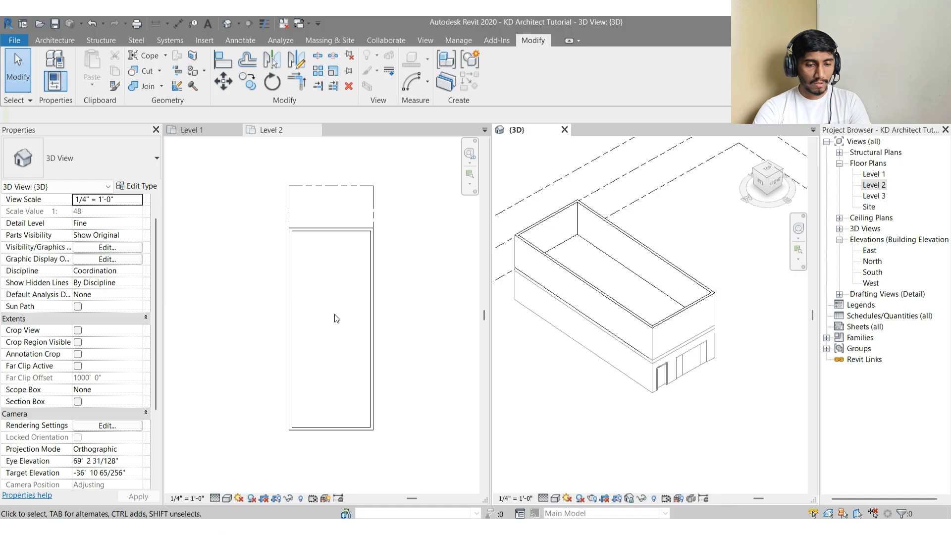
Step: Start an architectural Generic Floor - 400mm on Level 2 and sketch its boundary by picking the four enclosing walls
left_click(335, 316)
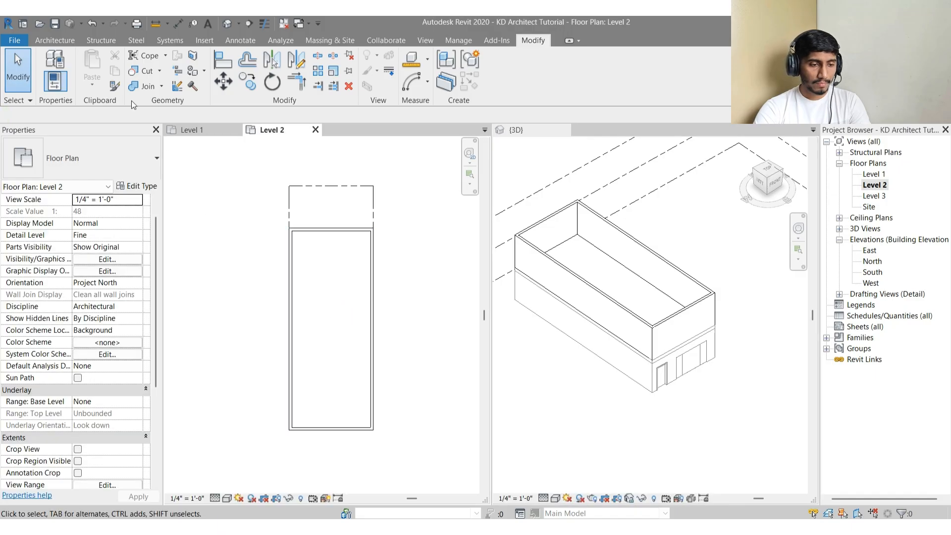
left_click(53, 41)
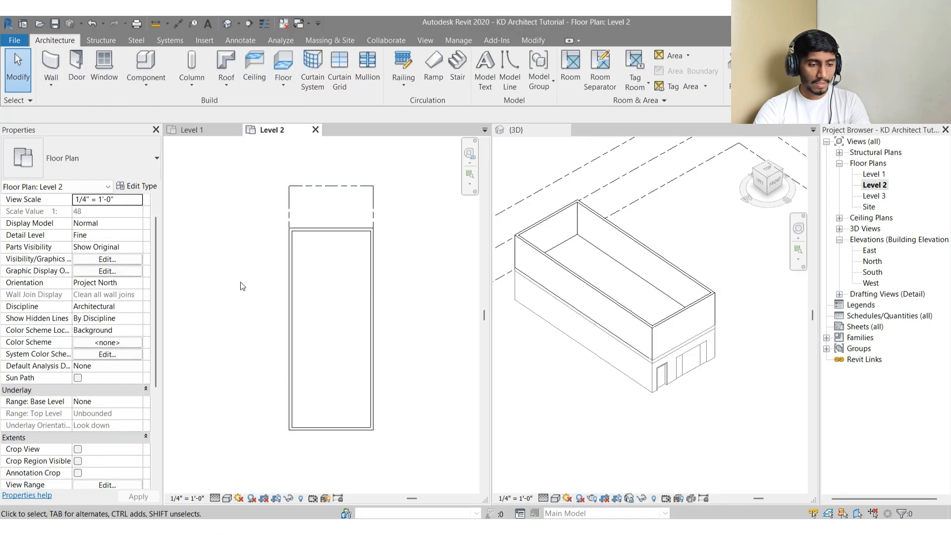
scroll(114, 298, "down", 5)
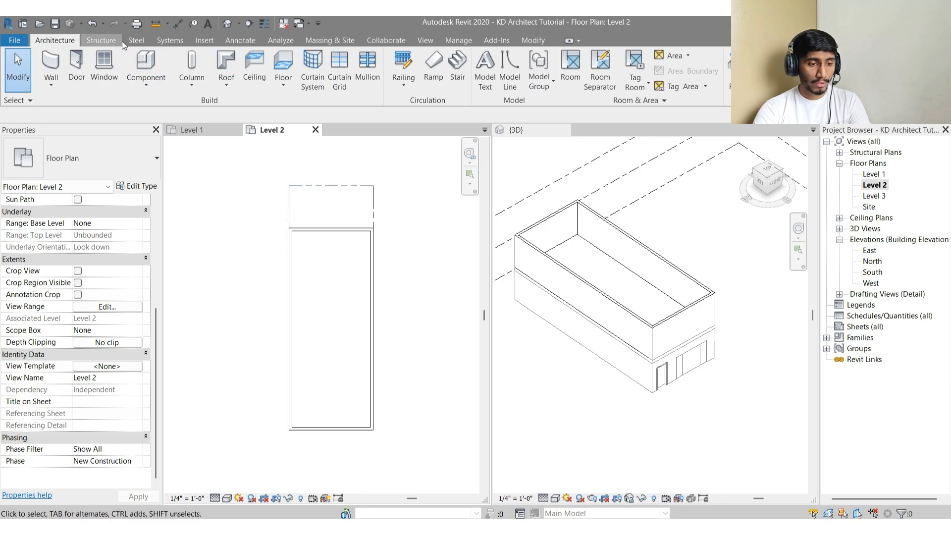
left_click(285, 85)
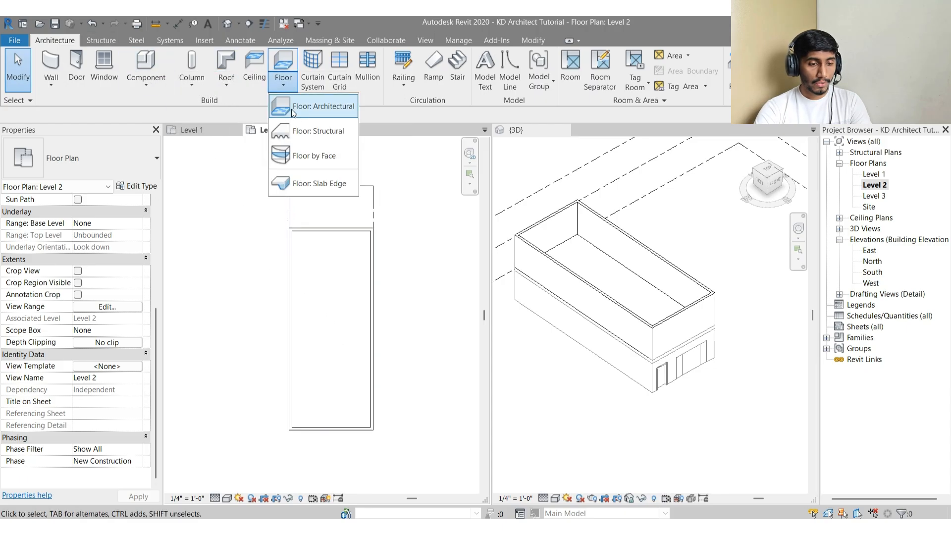
left_click(313, 104)
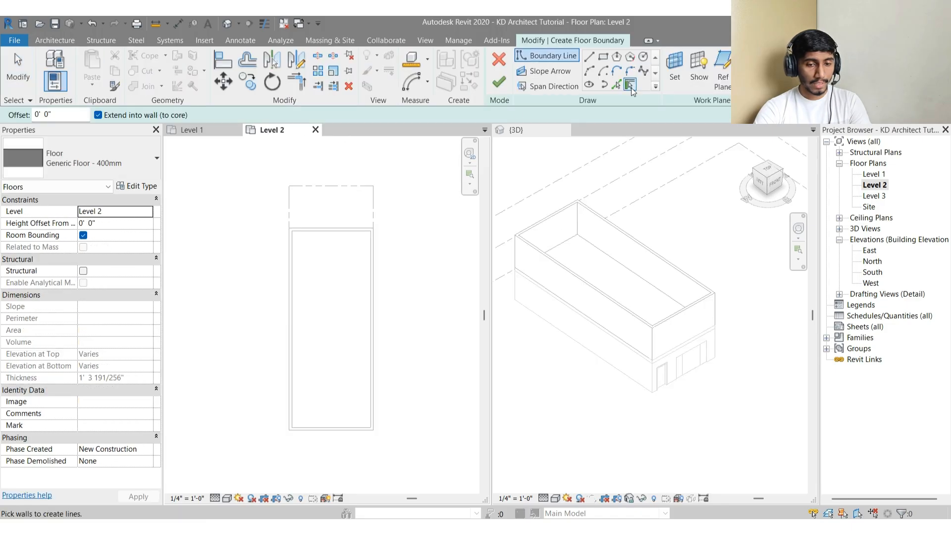
left_click(369, 257)
left_click(354, 232)
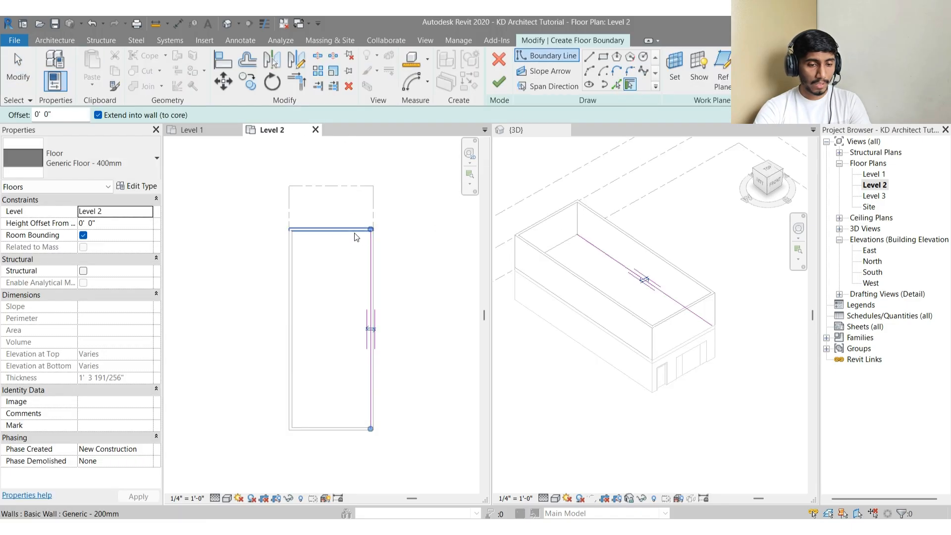
left_click(295, 287)
left_click(325, 428)
key("Escape")
key("Escape")
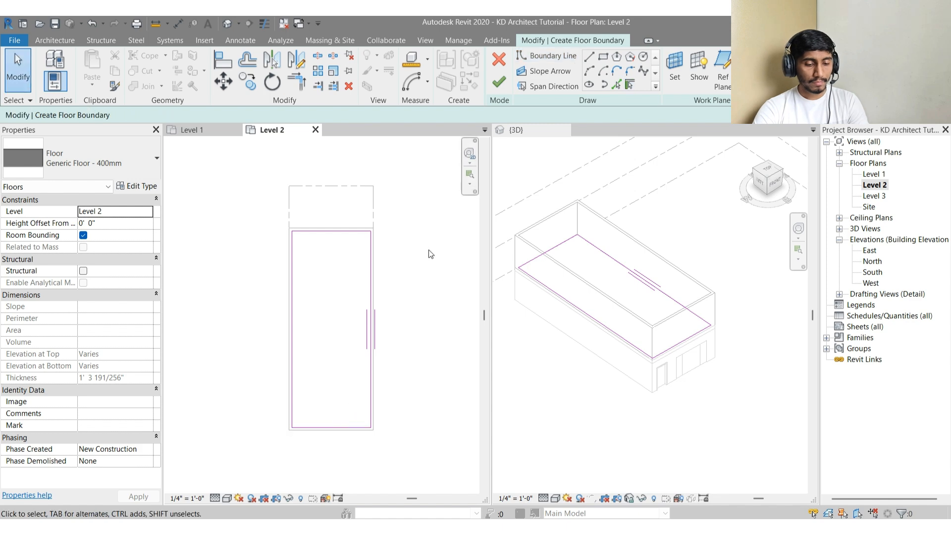
Step: Finish the Generic Floor - 400mm boundary sketch on Level 2 and dismiss the overlap notice
left_click(499, 82)
key("Return")
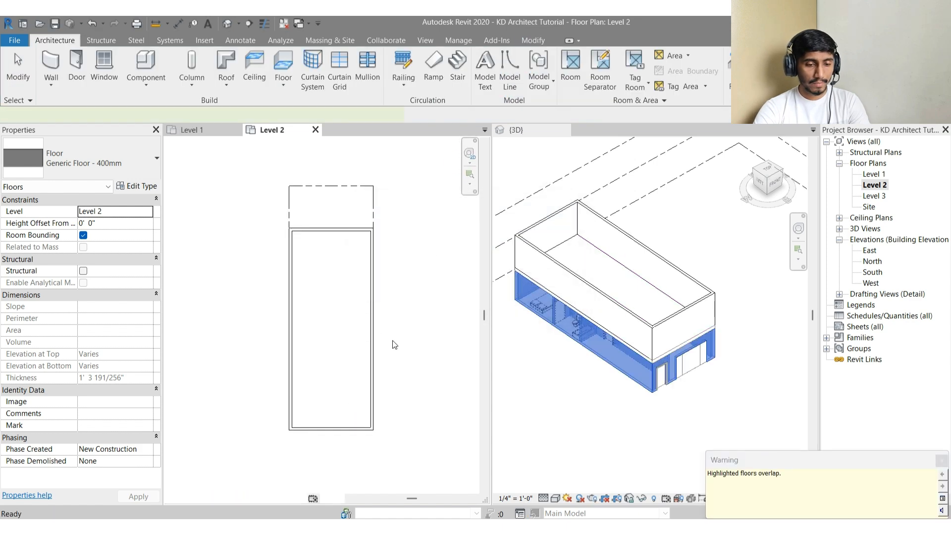
key("Escape")
Step: Change the new floor's type to Generic Floor - 12" and its level to Level 3
left_click(649, 291)
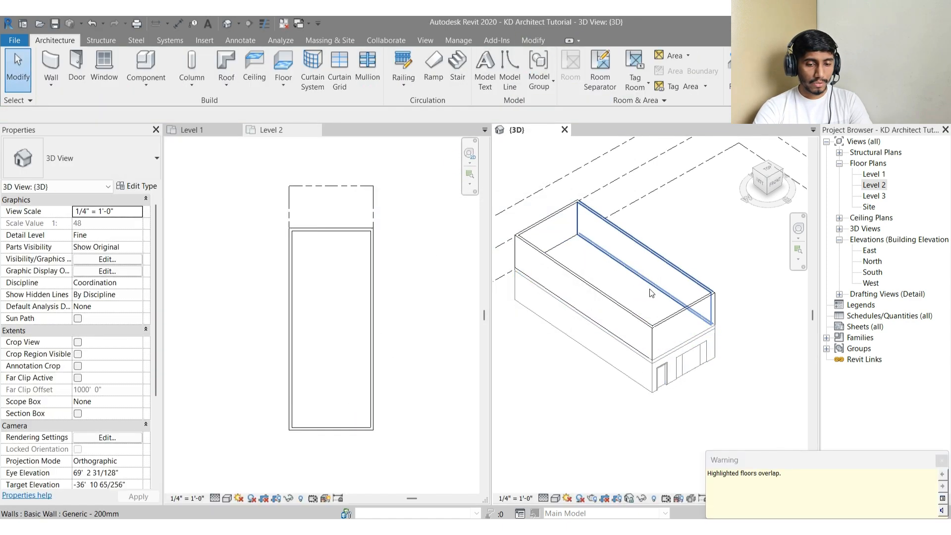
left_click(645, 300)
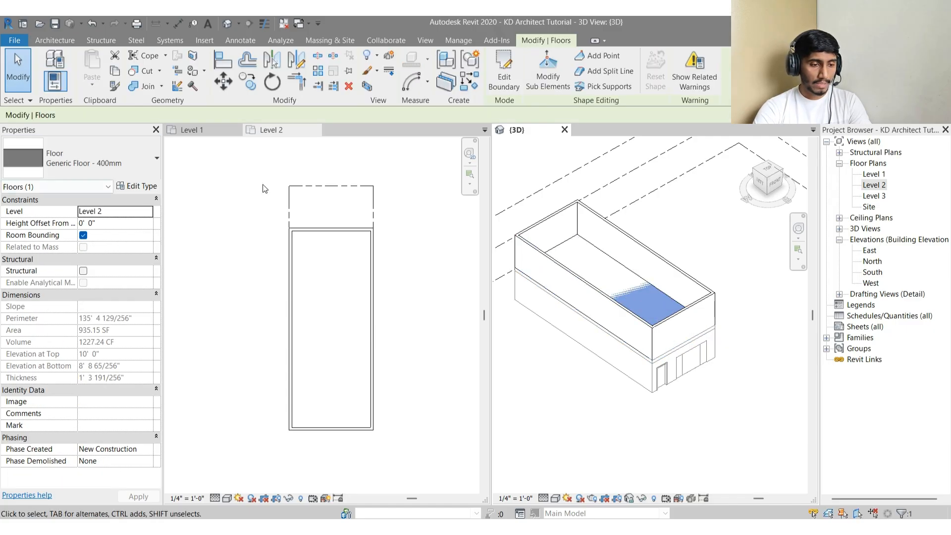
left_click(114, 156)
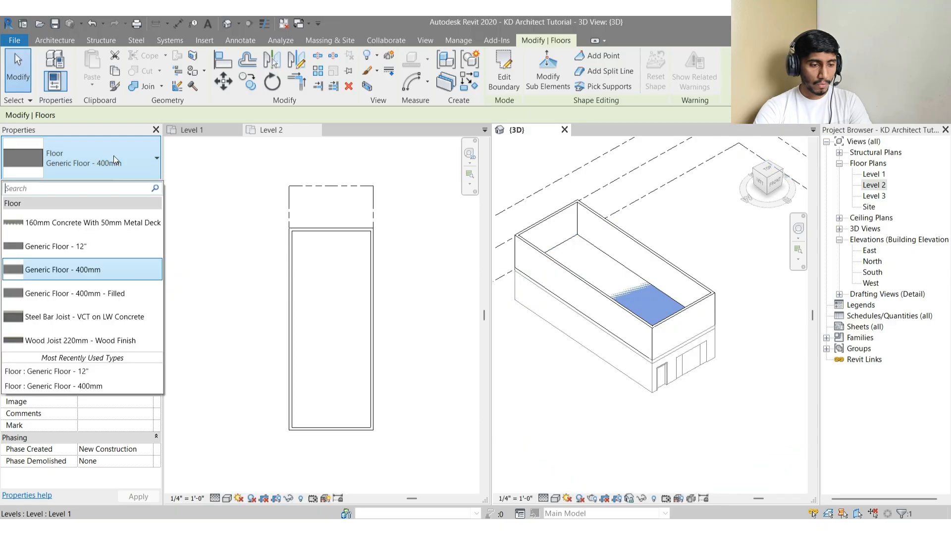
left_click(74, 246)
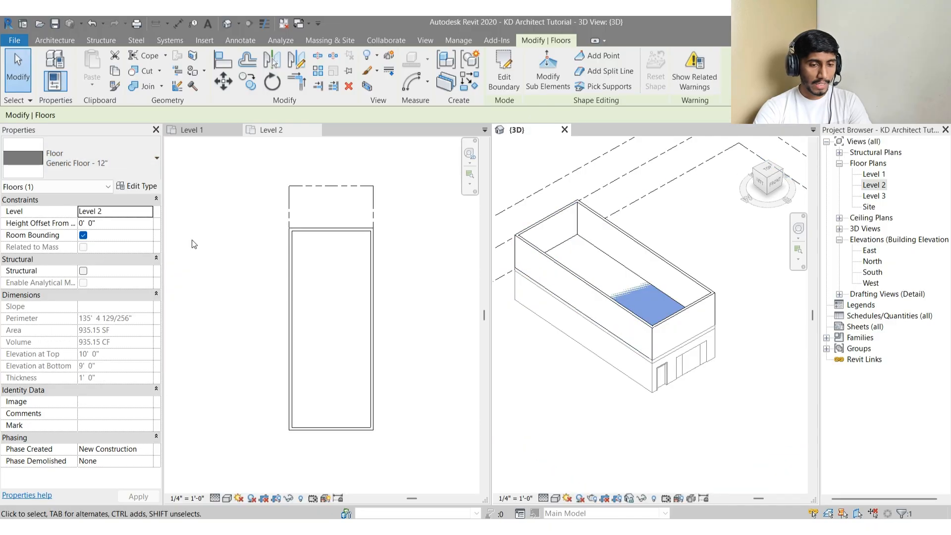
left_click(151, 213)
left_click(113, 243)
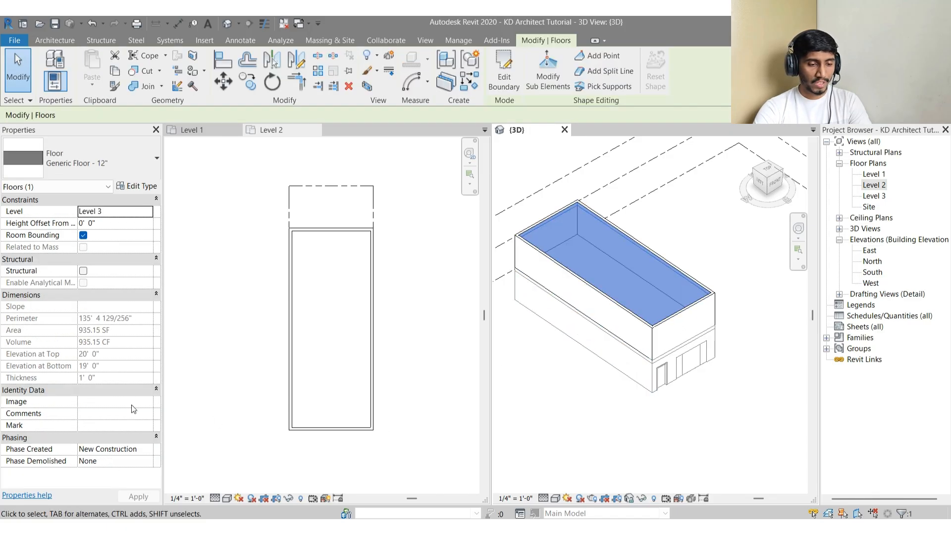
key("Escape")
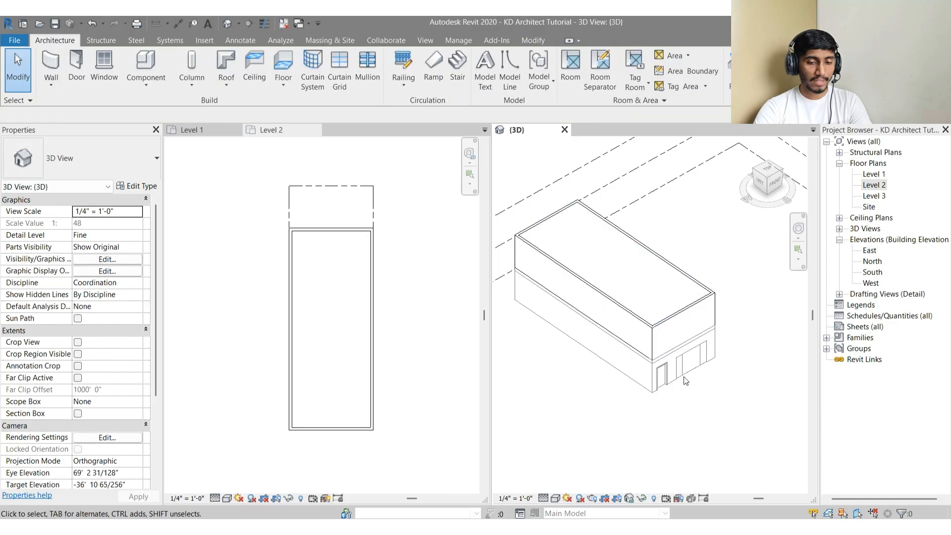
Step: Set the 3D view's visual style to Consistent Colors and view the building's front corner up close
mouse_move(647, 423)
middle_mouse_down()
mouse_move(657, 424)
mouse_move(639, 394)
mouse_move(594, 494)
middle_mouse_up()
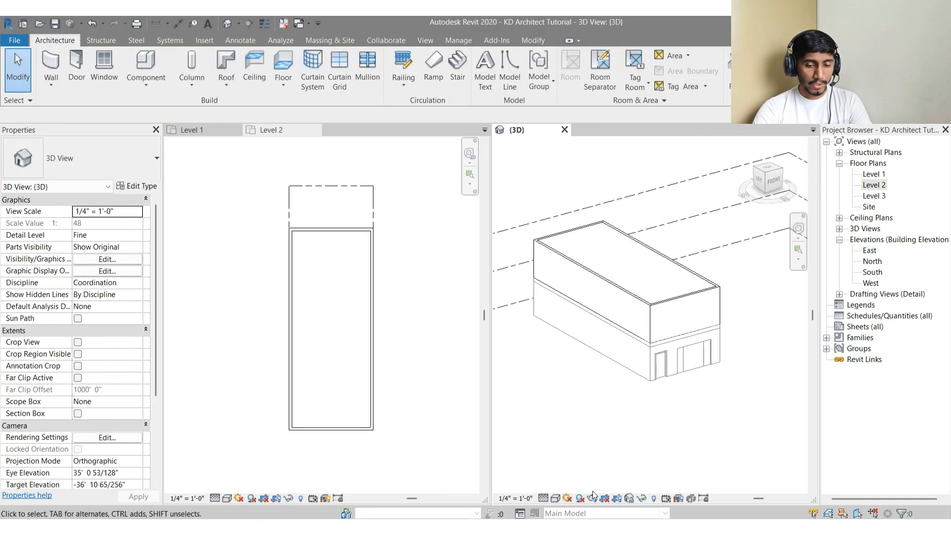
left_click(555, 498)
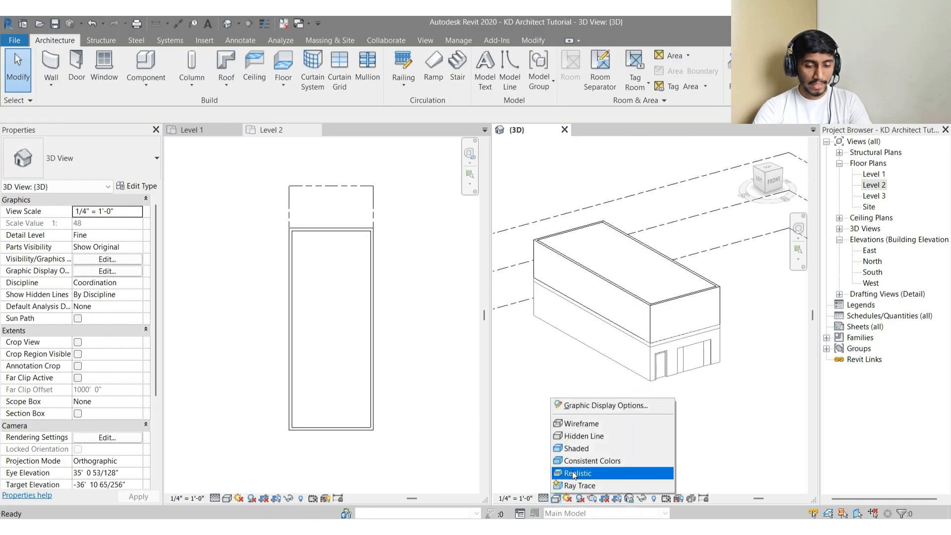
left_click(588, 461)
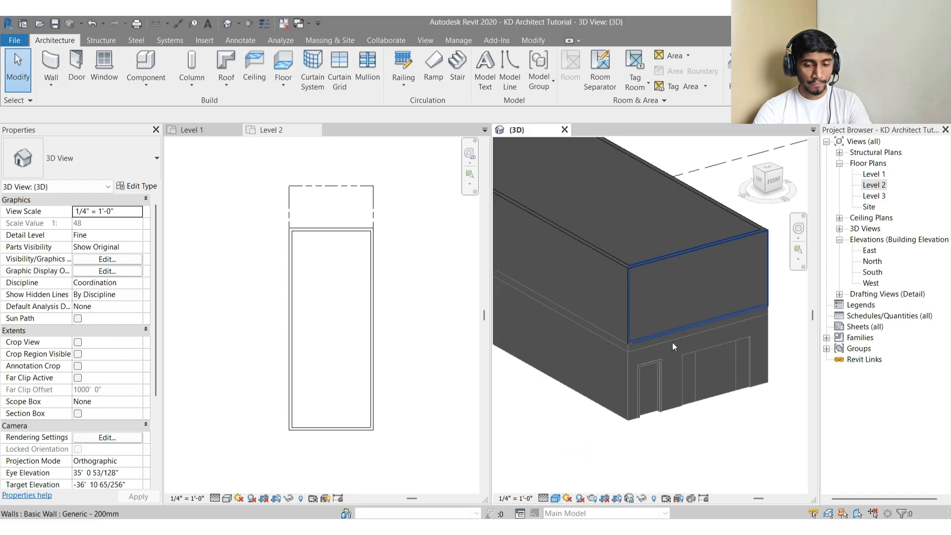
mouse_move(688, 408)
middle_mouse_down("shift")
mouse_move(658, 397)
mouse_move(577, 405)
mouse_move(667, 391)
mouse_move(602, 403)
middle_mouse_up("shift")
scroll(652, 389, "up", 5)
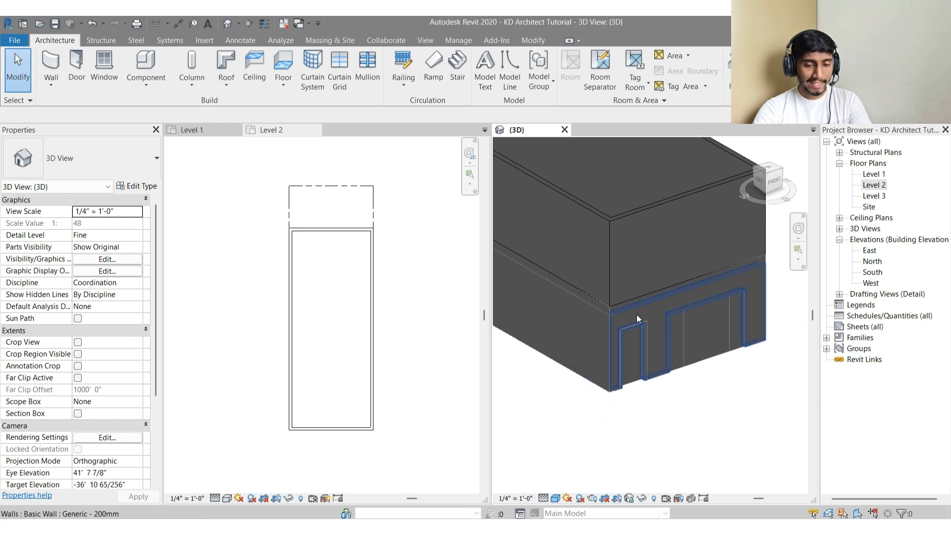
scroll(632, 334, "up", 2)
mouse_move(726, 464)
middle_mouse_down("shift")
mouse_move(718, 452)
mouse_move(703, 471)
middle_mouse_up("shift")
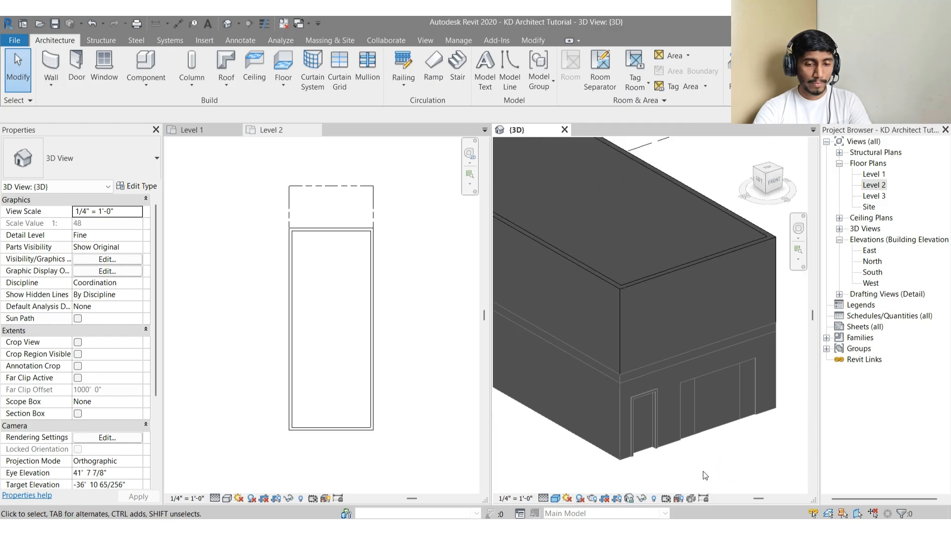
Step: Select the whole chain of Level 2 walls to highlight the new upper storey, then clear the selection
key("Tab")
left_click(691, 301)
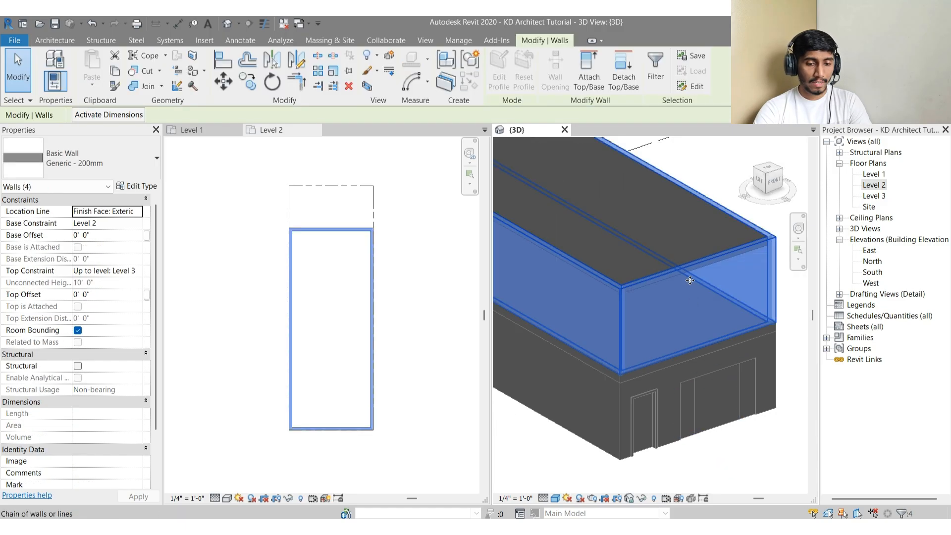
scroll(703, 277, "down", 3)
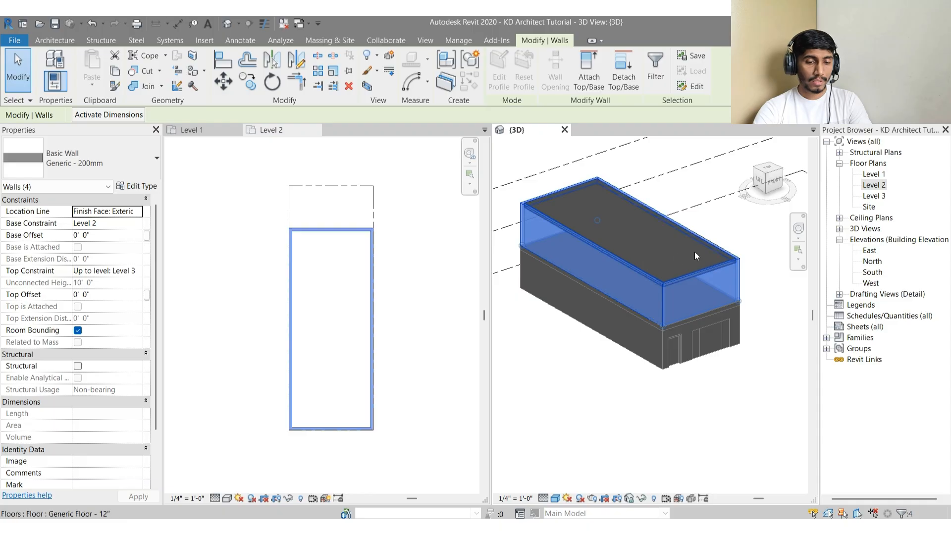
scroll(694, 252, "up", 3)
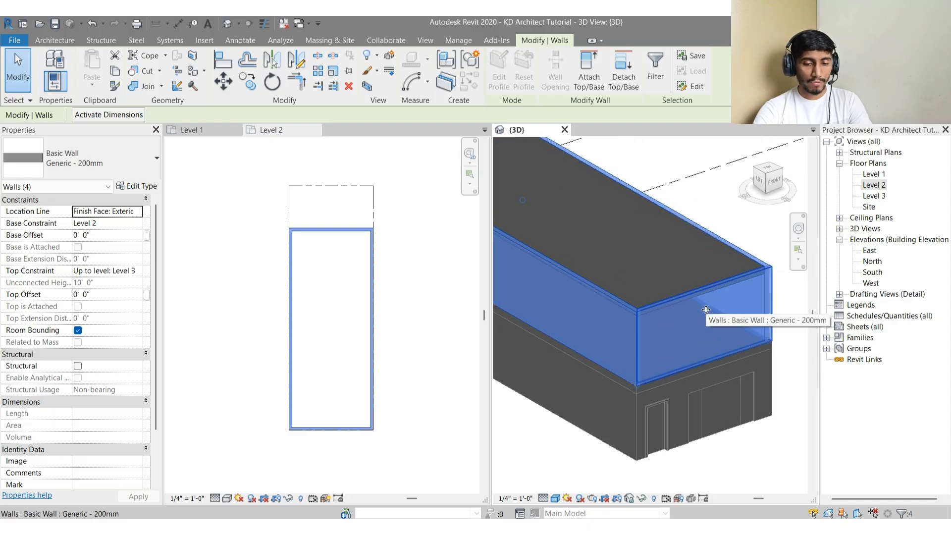
key("Escape")
Step: Examine how the edges of the new upper storey are displayed compared with those of the existing ground storey
scroll(613, 317, "up", 4)
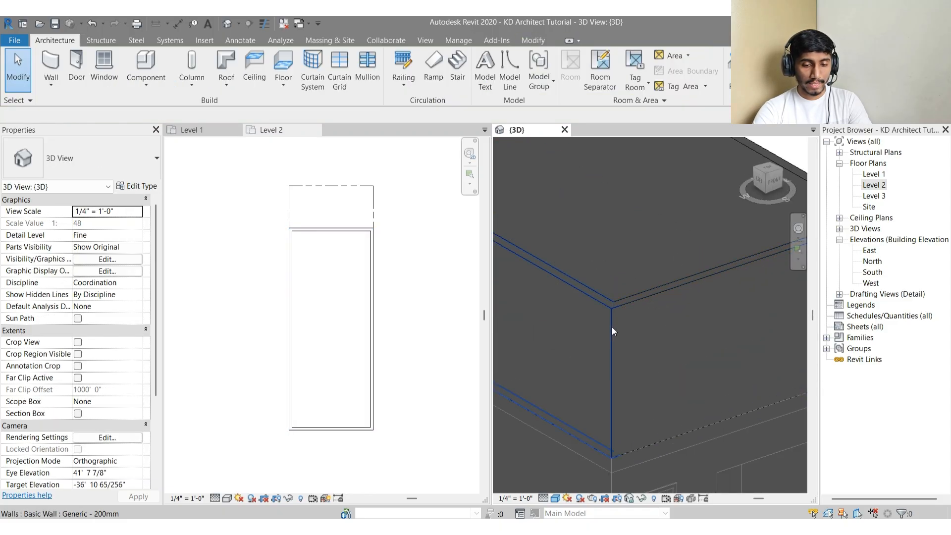
scroll(633, 304, "down", 5)
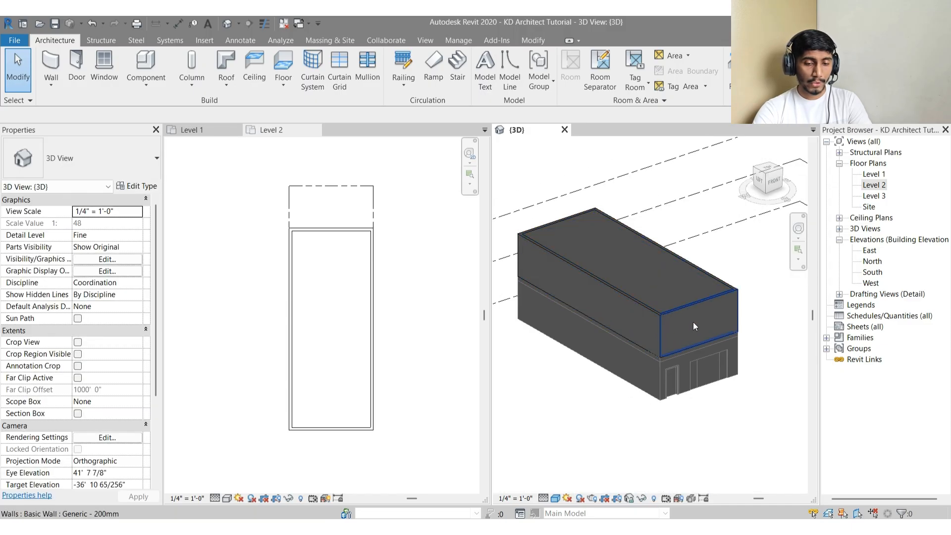
scroll(681, 391, "up", 3)
scroll(681, 397, "down", 5)
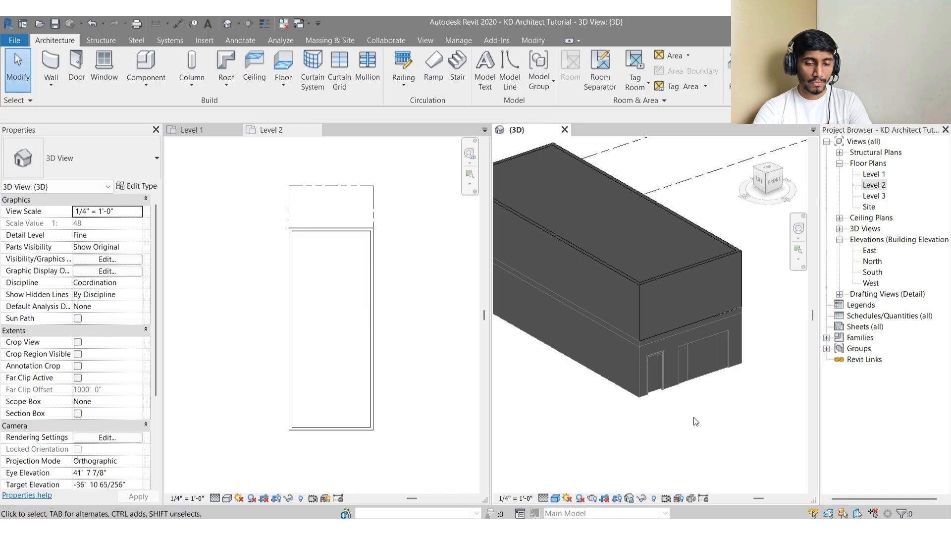
middle_click_drag(697, 404, 690, 402)
scroll(693, 402, "down", 2)
middle_click_drag(732, 427, 712, 442, "shift")
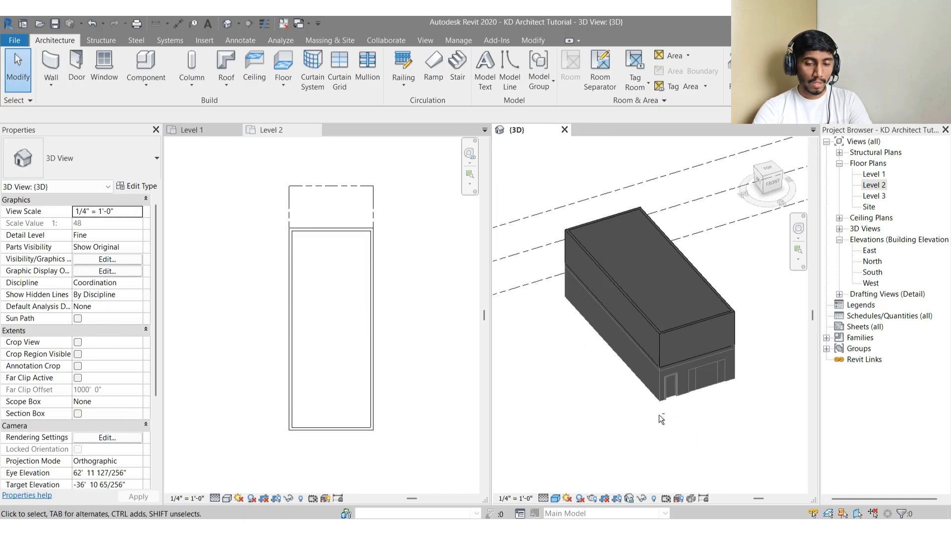
middle_click_drag(661, 420, 642, 402, "shift")
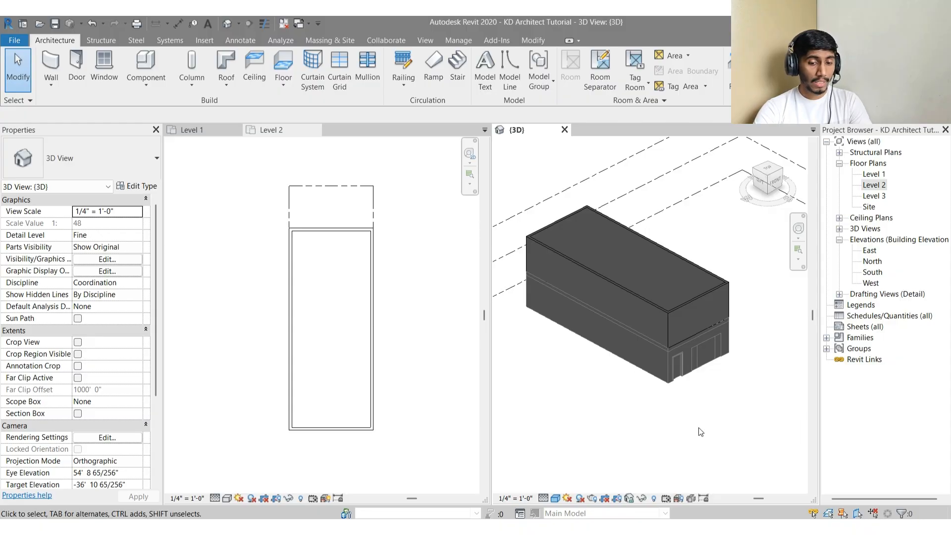
mouse_move(697, 436)
middle_mouse_down()
mouse_move(679, 436)
mouse_move(677, 424)
mouse_move(690, 425)
middle_mouse_up()
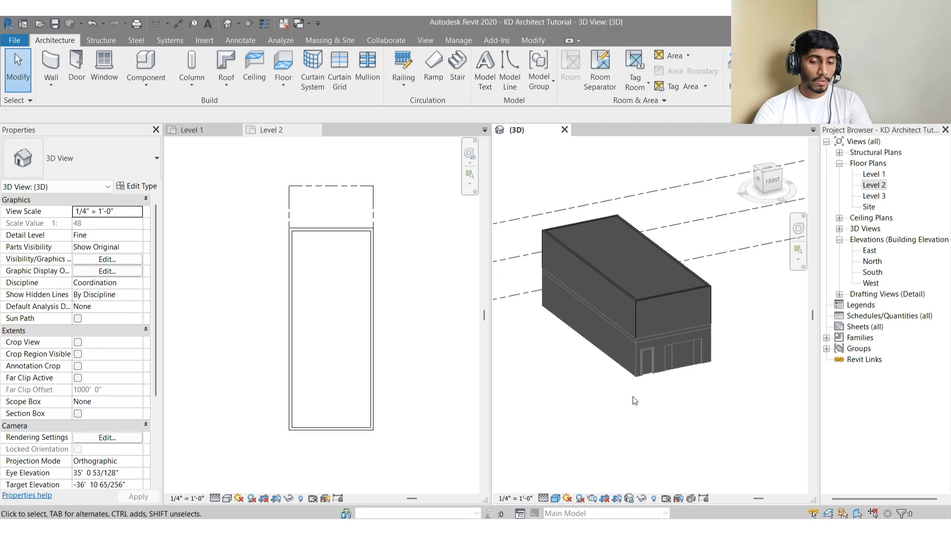
Step: Review the available phase filter options for the 3D view, keeping Show All
scroll(105, 318, "down", 5)
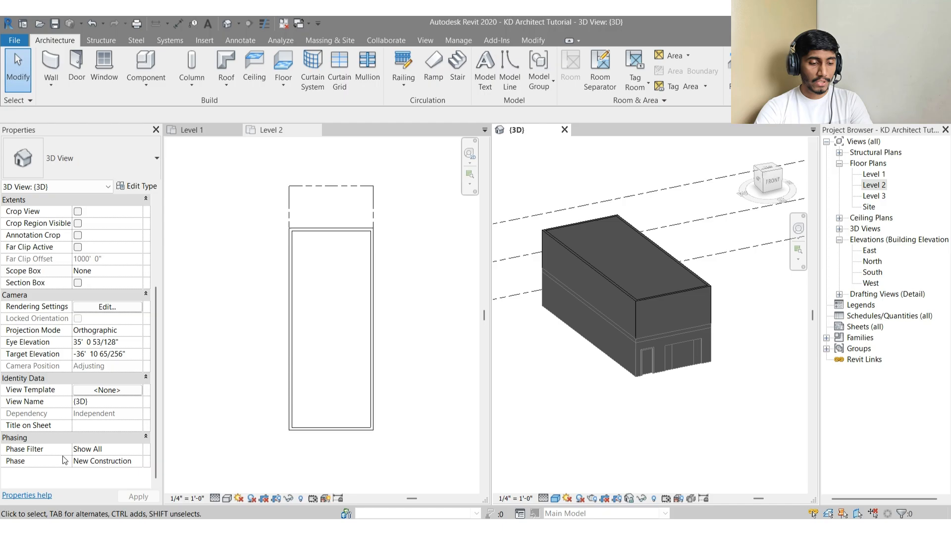
left_click(137, 451)
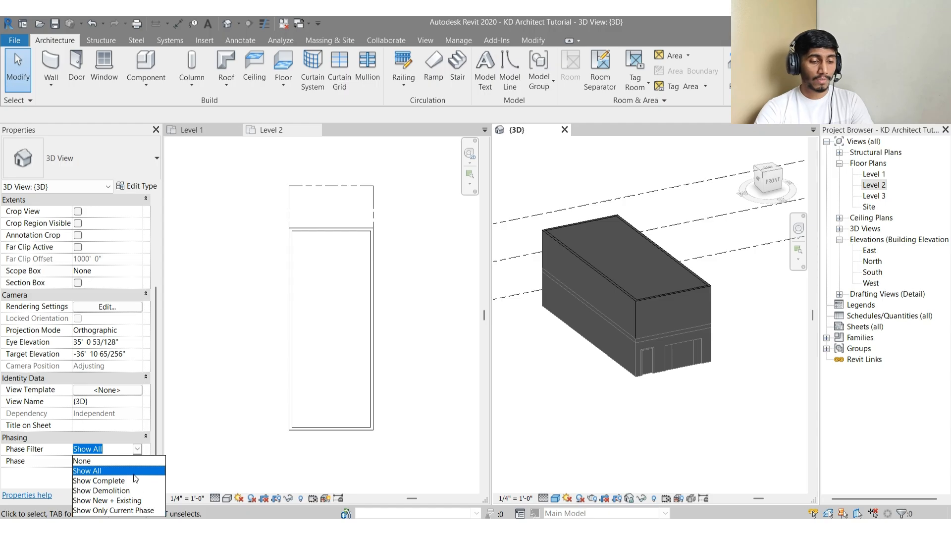
left_click(614, 390)
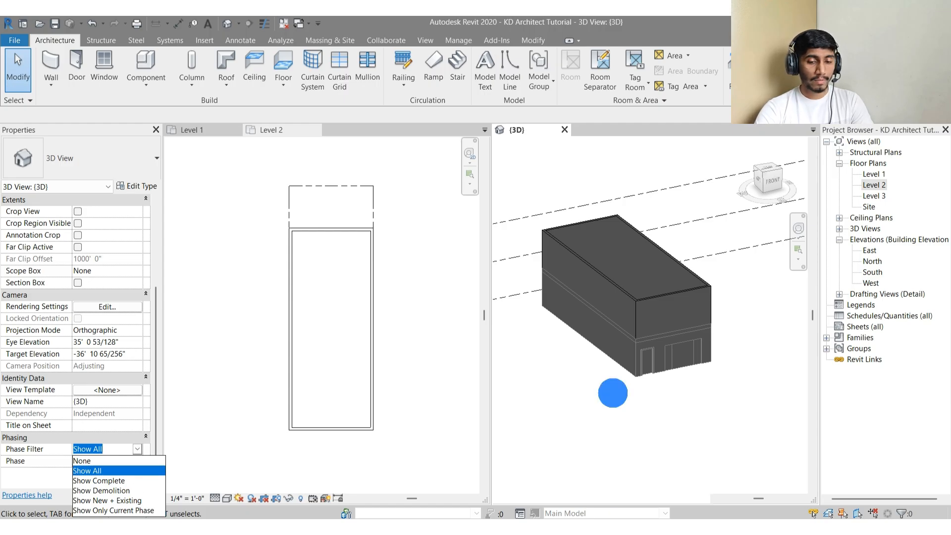
middle_click_drag(595, 377, 672, 344, "shift")
scroll(644, 336, "up", 1)
scroll(667, 346, "down", 2)
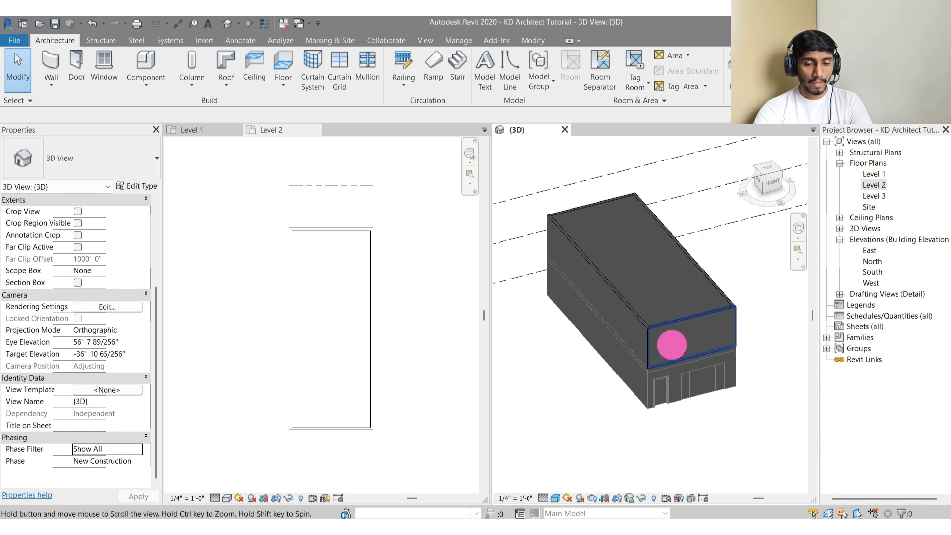
left_click(136, 449)
left_click(137, 449)
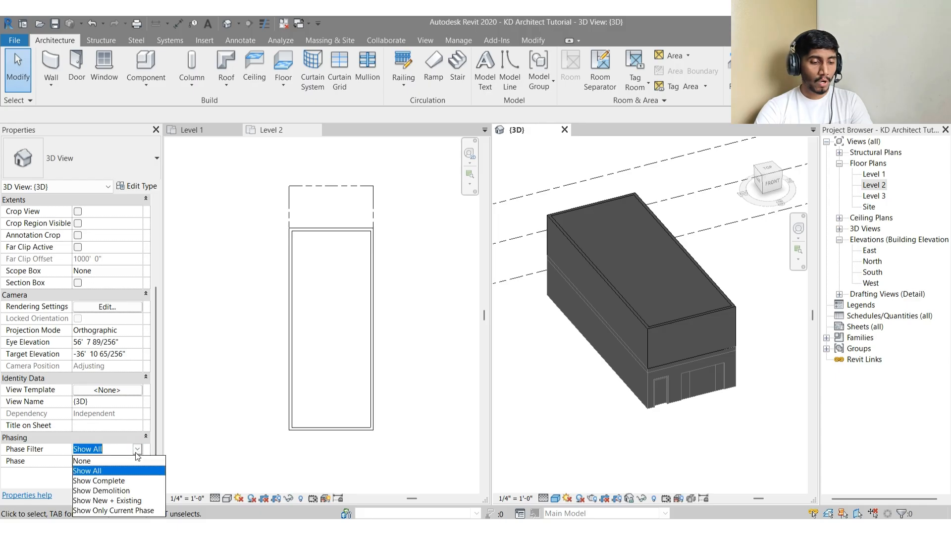
left_click(136, 450)
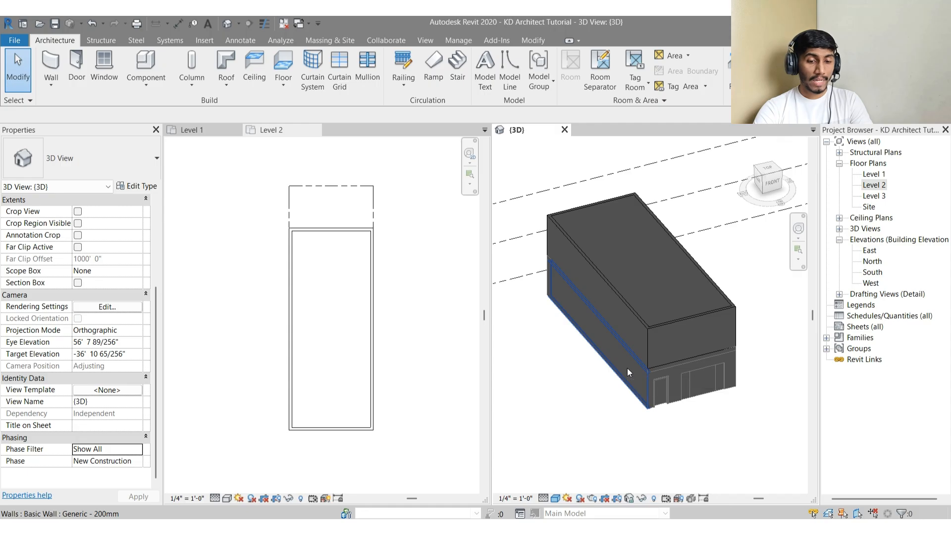
scroll(622, 296, "up", 1)
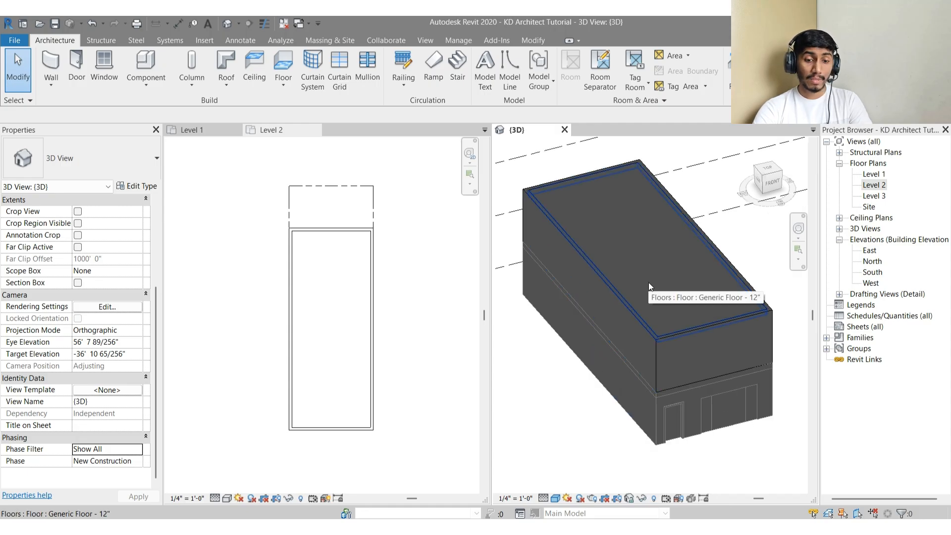
scroll(611, 266, "down", 2)
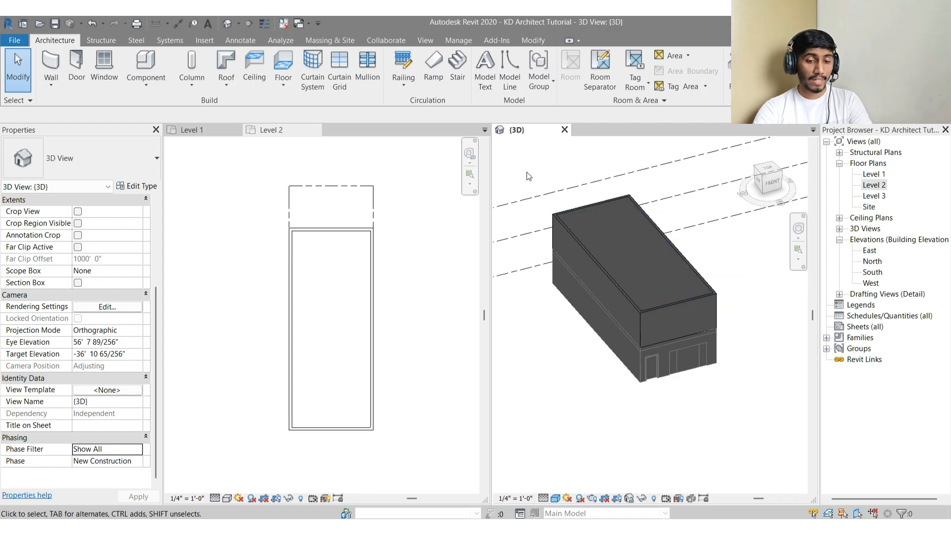
left_click_drag(527, 171, 722, 423)
left_click(721, 423)
scroll(670, 305, "up", 2)
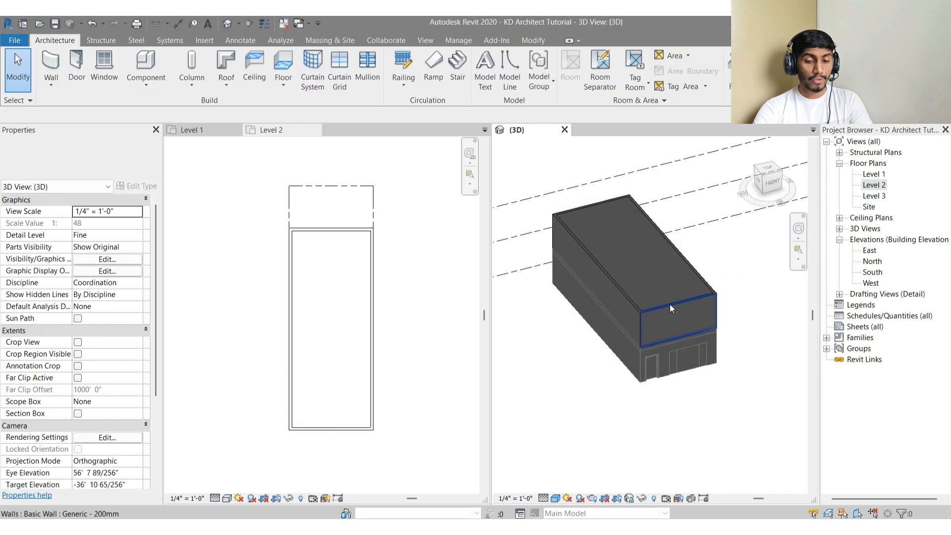
Step: Turn on the section box for the 3D view and show its full extent around the building
left_click(591, 423)
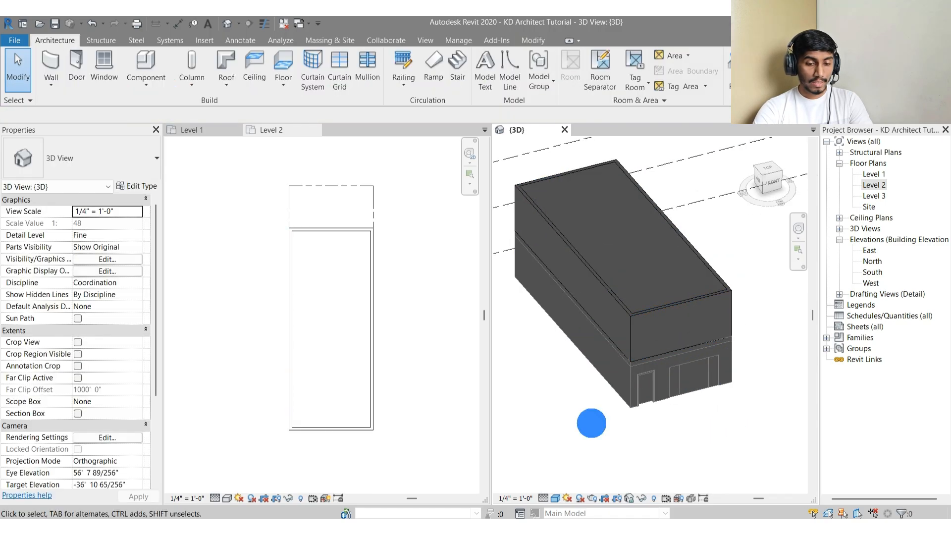
left_click(78, 413)
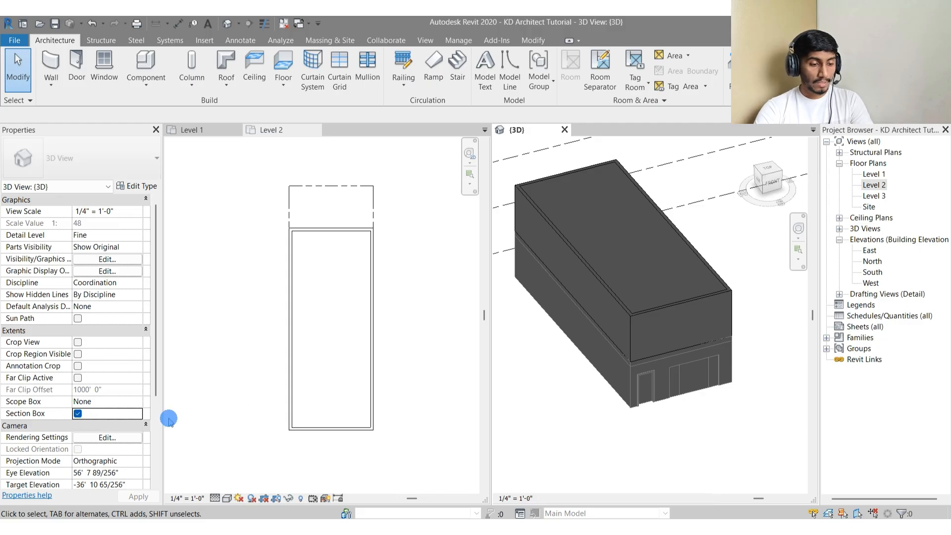
scroll(634, 355, "down", 4)
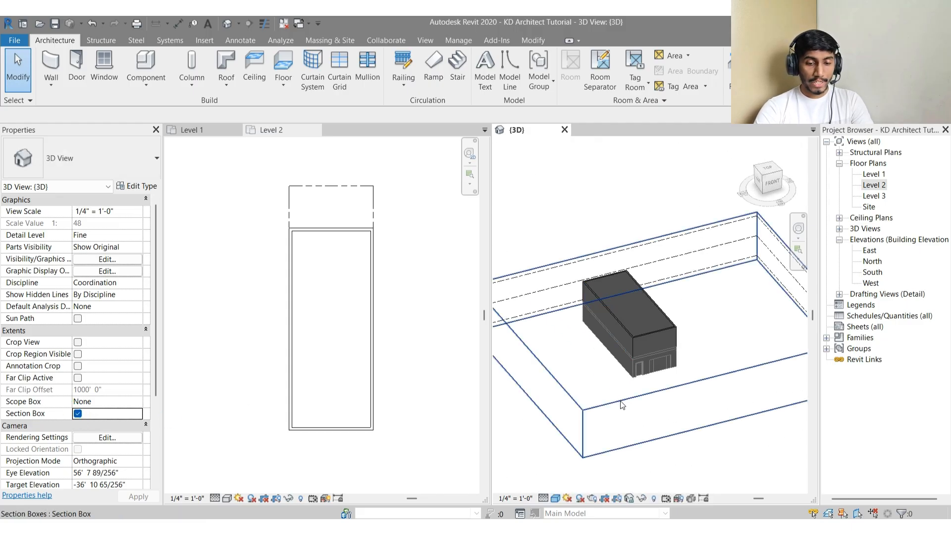
Step: Pull in the section box sides in plan so it fits closely around the building
left_click(771, 167)
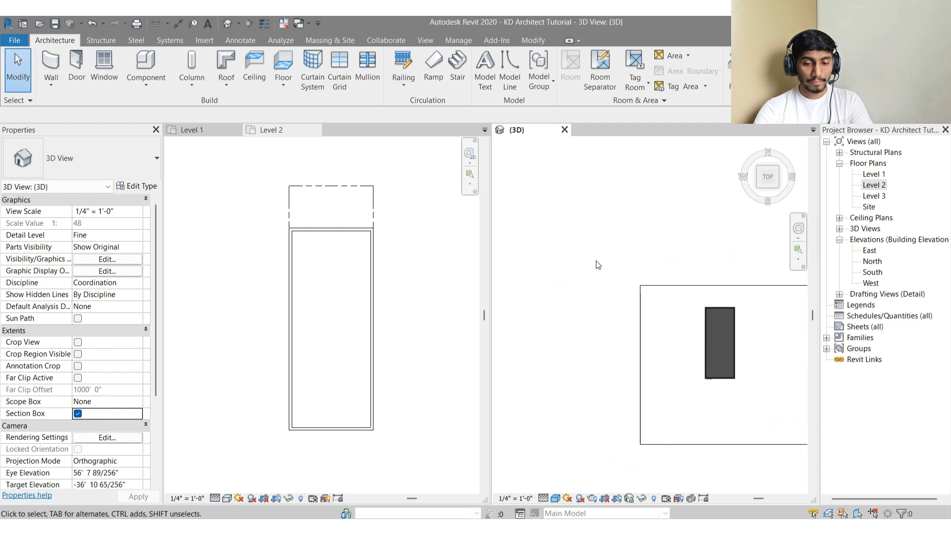
left_click(647, 395)
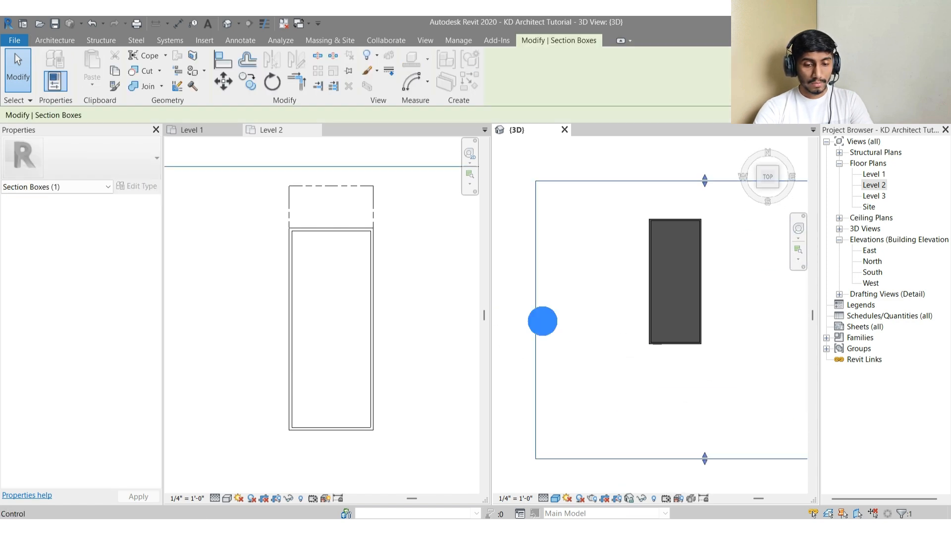
left_click_drag(541, 320, 638, 312)
scroll(716, 321, "up", 1)
left_click_drag(612, 394, 614, 337)
scroll(613, 276, "up", 1)
left_click_drag(614, 227, 614, 251)
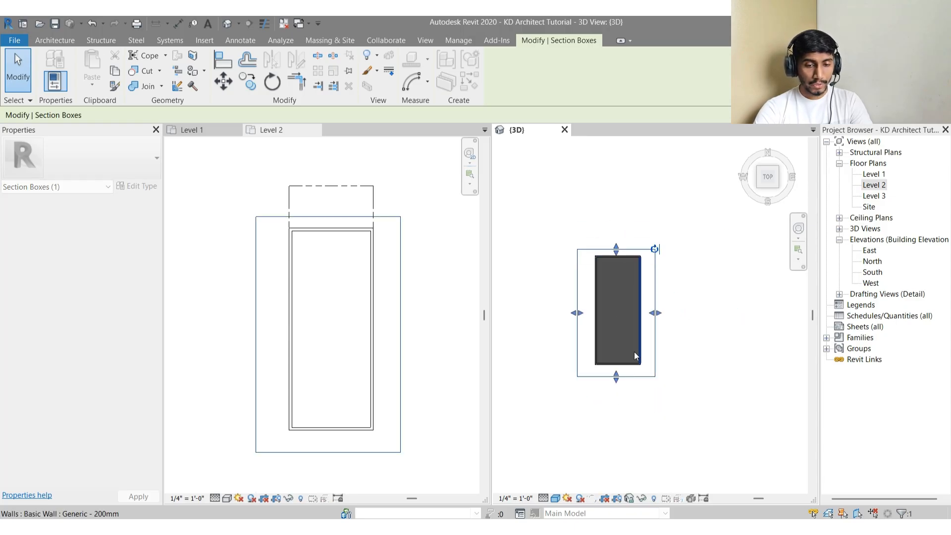
Step: Examine the building within the section box and check the 3D view's phase filter and phase settings
scroll(632, 356, "up", 2)
middle_click_drag(614, 344, 605, 327, "shift")
scroll(594, 285, "up", 2)
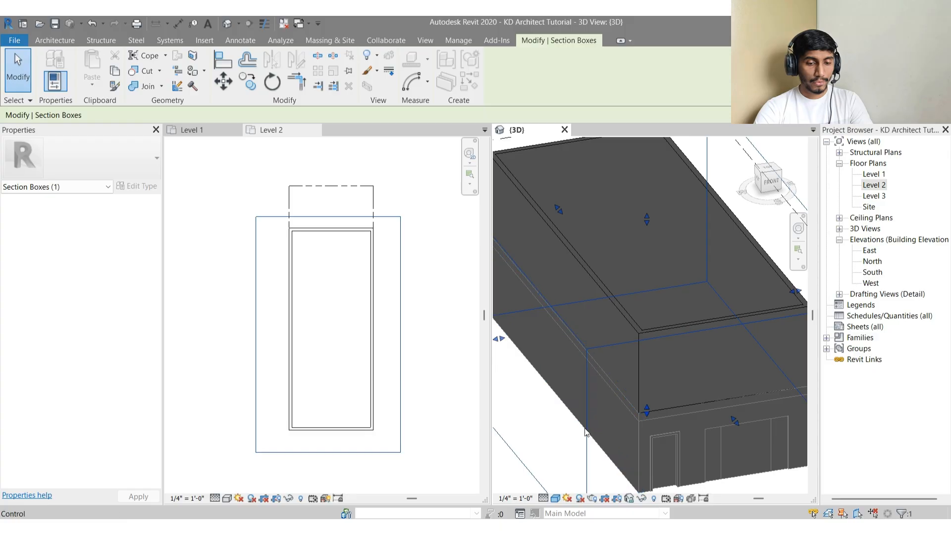
key("Escape")
scroll(82, 430, "down", 2)
scroll(81, 430, "down", 3)
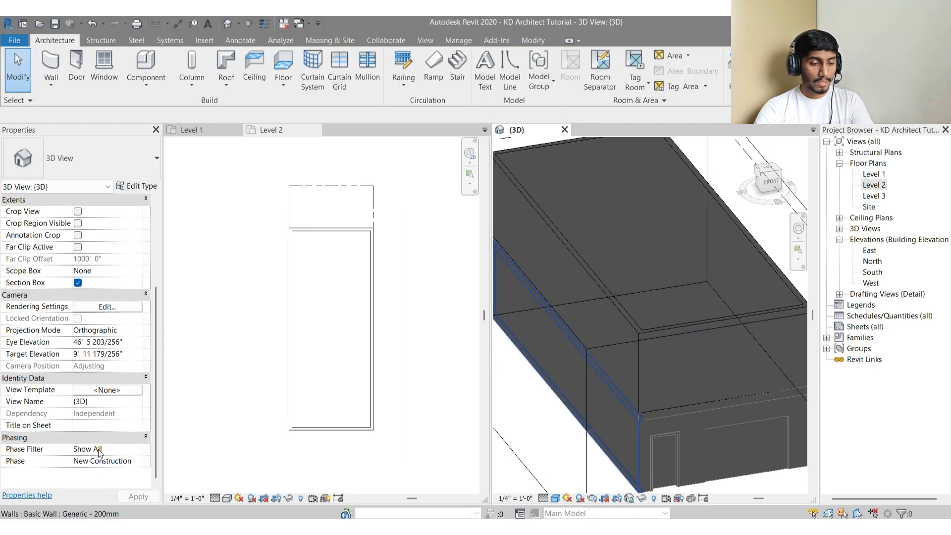
scroll(620, 314, "down", 5)
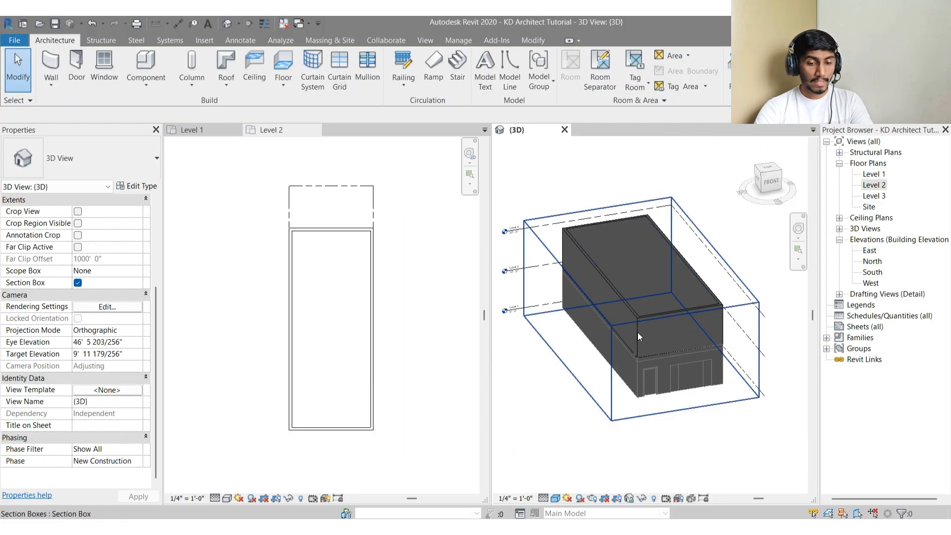
scroll(637, 331, "up", 1)
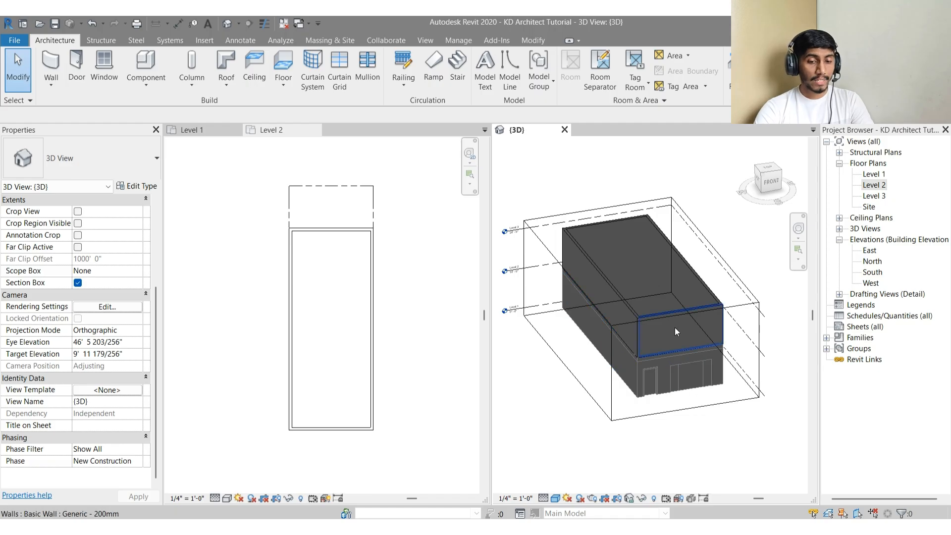
Step: Lower the top of the section box to cut through the ground storey, then clear the selection
left_click(549, 259)
middle_click_drag(577, 350, 728, 347, "shift")
left_click(768, 181)
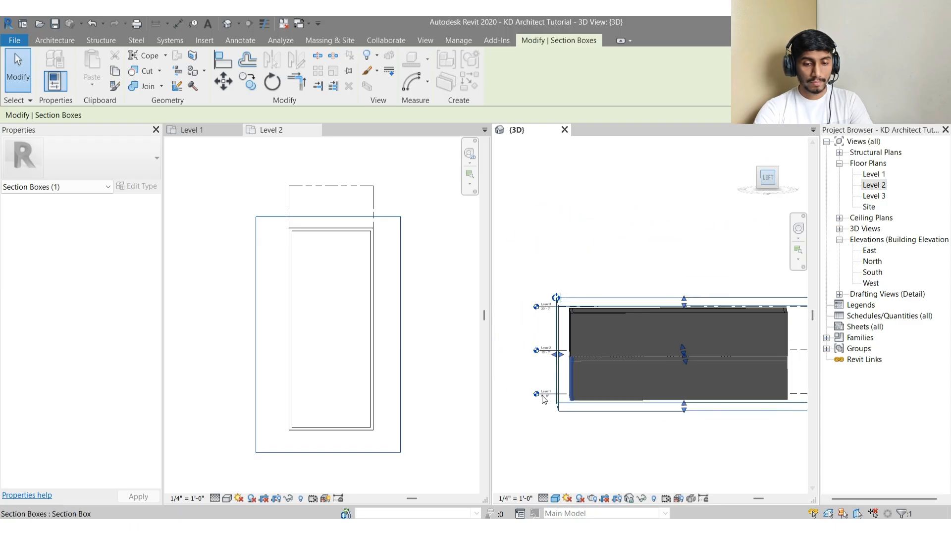
left_click_drag(646, 277, 650, 325)
middle_click_drag(651, 312, 635, 385, "shift")
left_click(634, 384)
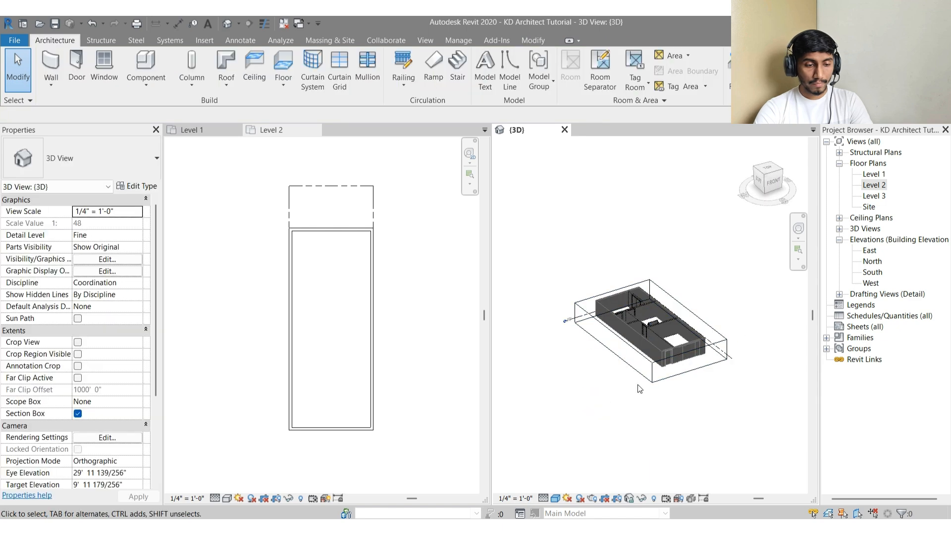
Step: Examine how the demolished interior walls and doors are displayed inside the cut-open ground storey
scroll(663, 323, "up", 4)
scroll(577, 284, "up", 3)
middle_click_drag(661, 330, 692, 278, "shift")
scroll(644, 284, "down", 2)
scroll(646, 246, "up", 3)
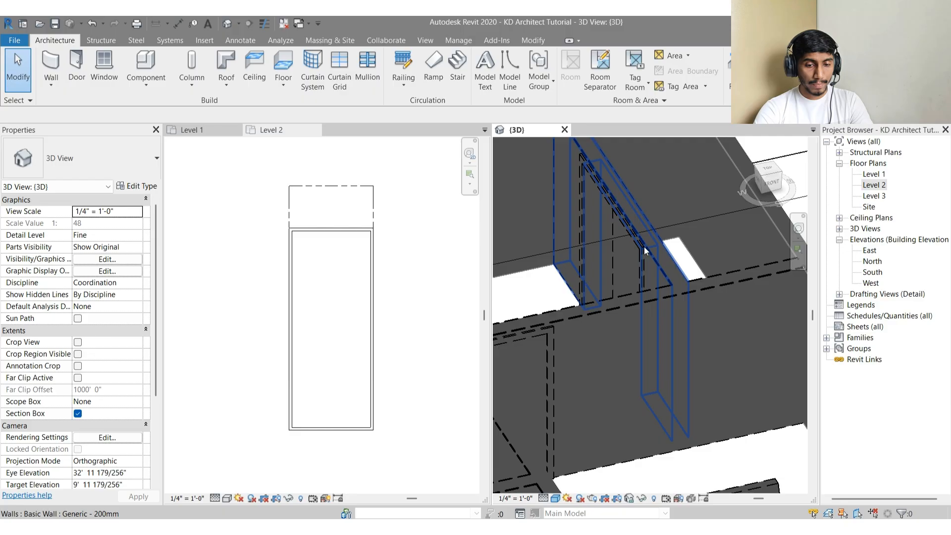
middle_click_drag(637, 343, 659, 345, "shift")
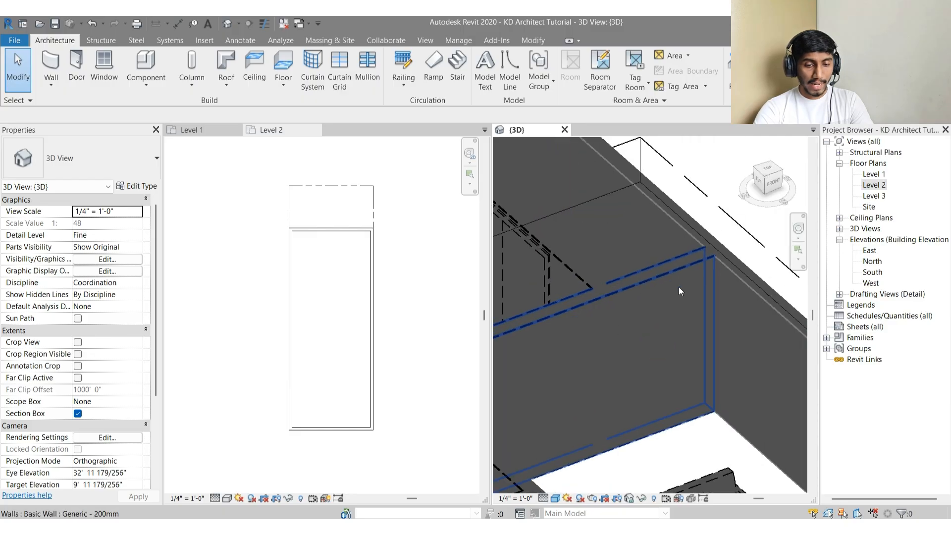
scroll(679, 287, "down", 5)
scroll(537, 265, "up", 4)
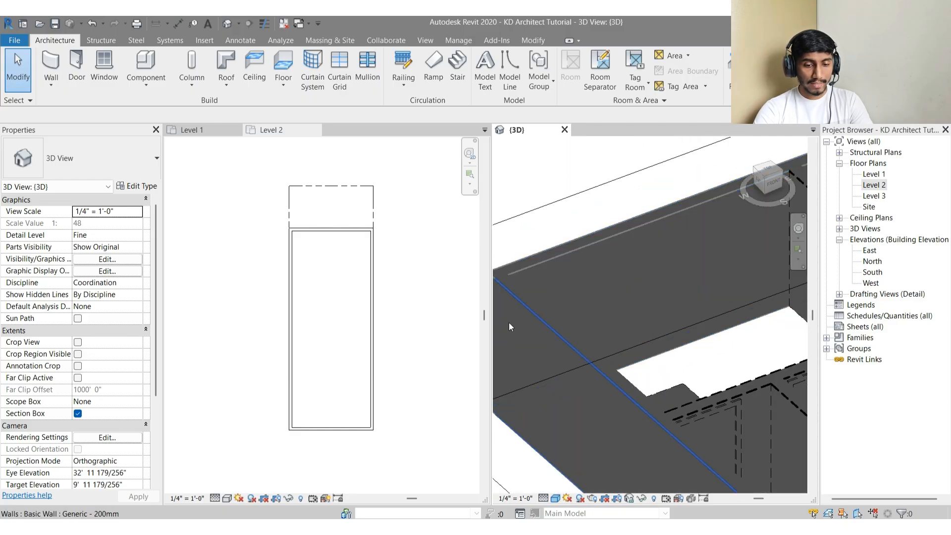
scroll(525, 305, "down", 6)
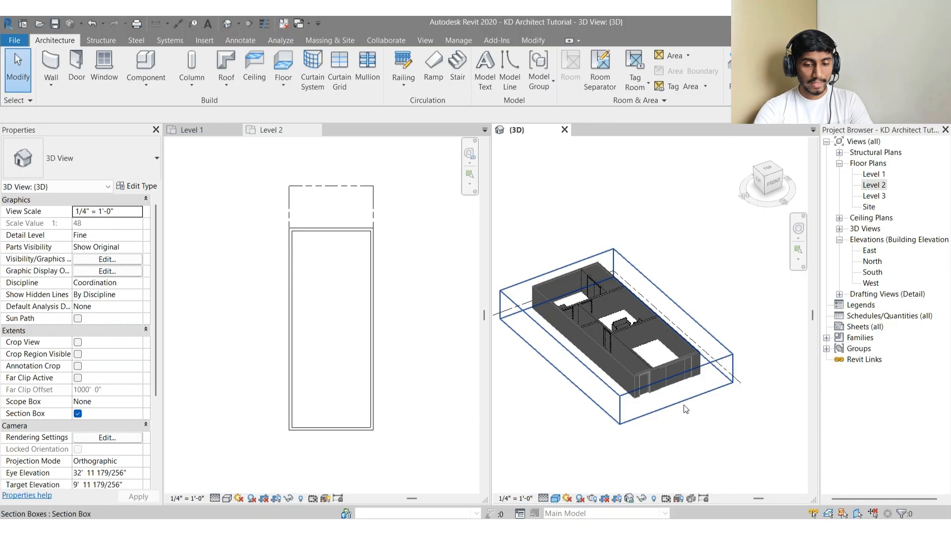
Step: Raise the top of the section box well above the upper storey to include the whole building
left_click(684, 408)
left_click_drag(620, 324, 613, 165)
middle_click_drag(616, 382, 603, 398, "shift")
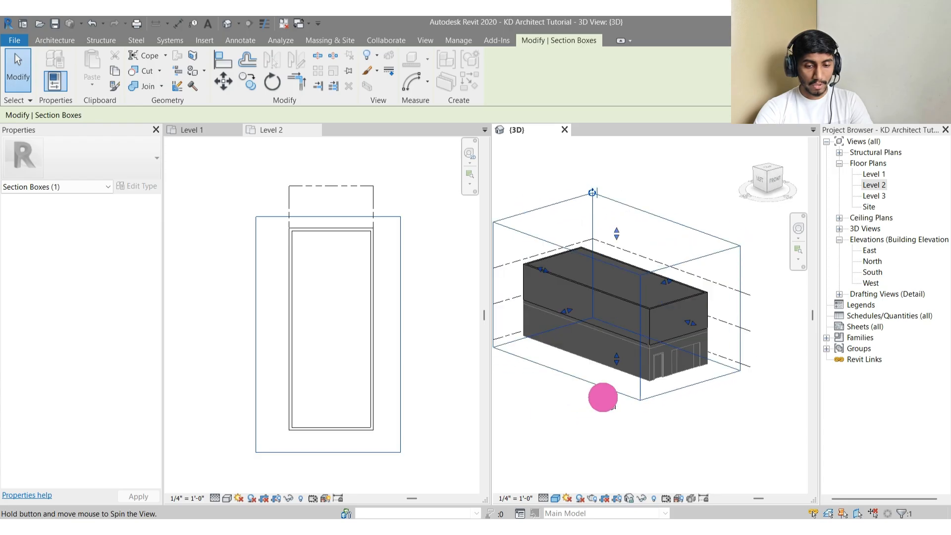
scroll(593, 283, "up", 4)
scroll(637, 291, "down", 3)
scroll(680, 316, "up", 3)
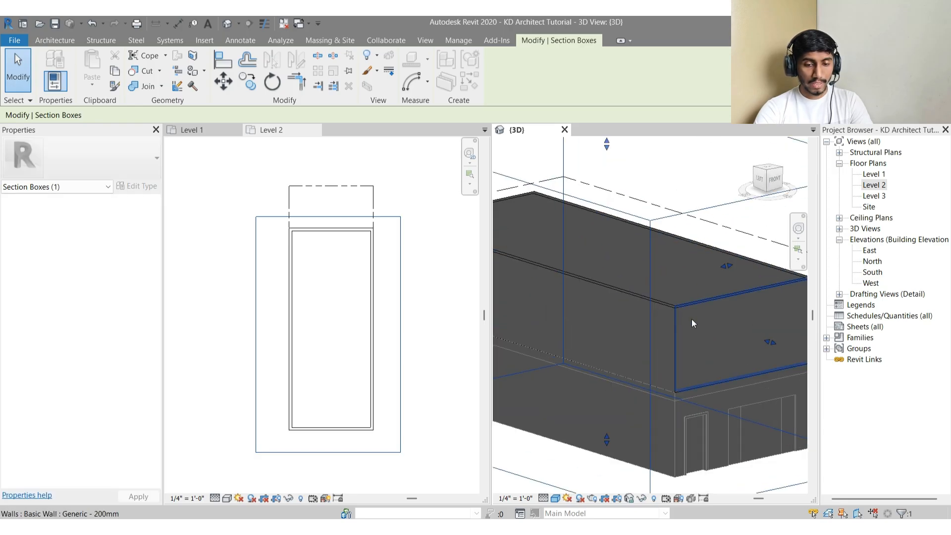
Step: Pick the upper storey's front wall to point out the new construction, then clear the selection
left_click(692, 319)
key("Tab")
key("Escape")
scroll(698, 285, "down", 3)
left_click(741, 383)
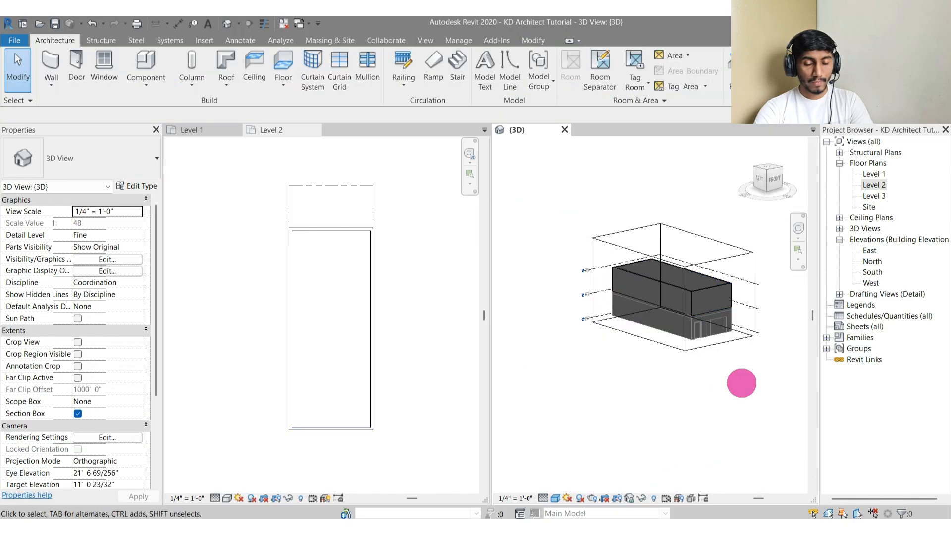
Step: Set the 3D view's phase filter to Show Complete and apply it
mouse_move(742, 383)
middle_mouse_down("shift")
mouse_move(675, 390)
mouse_move(717, 401)
middle_mouse_up("shift")
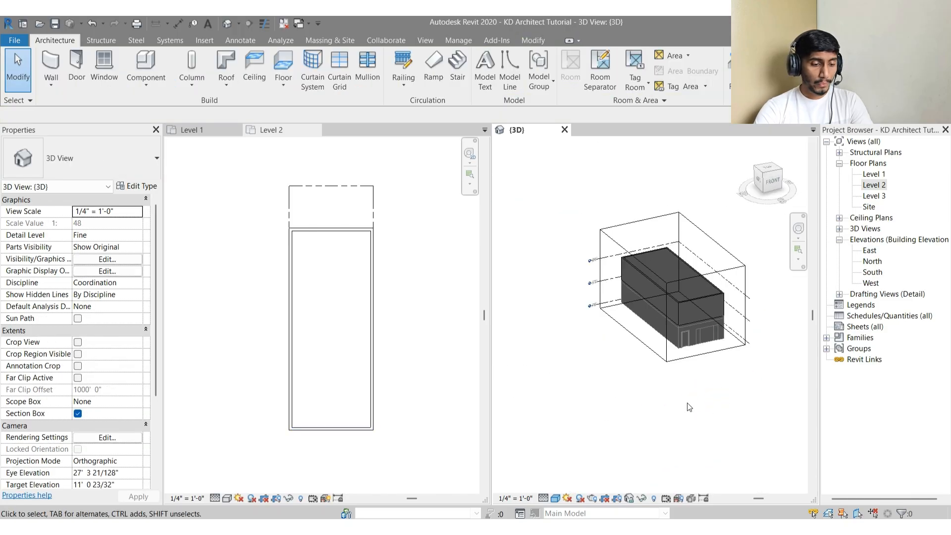
scroll(110, 465, "down", 4)
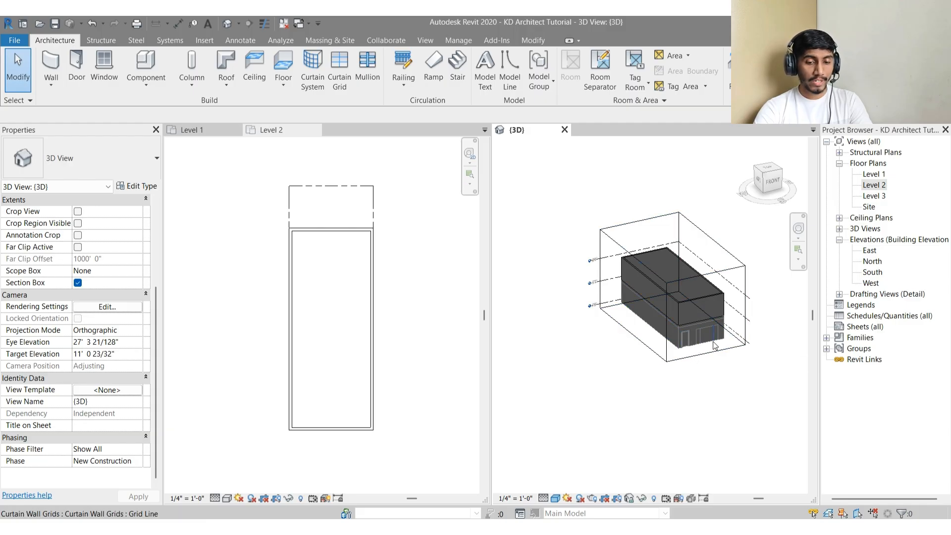
scroll(700, 290, "up", 3)
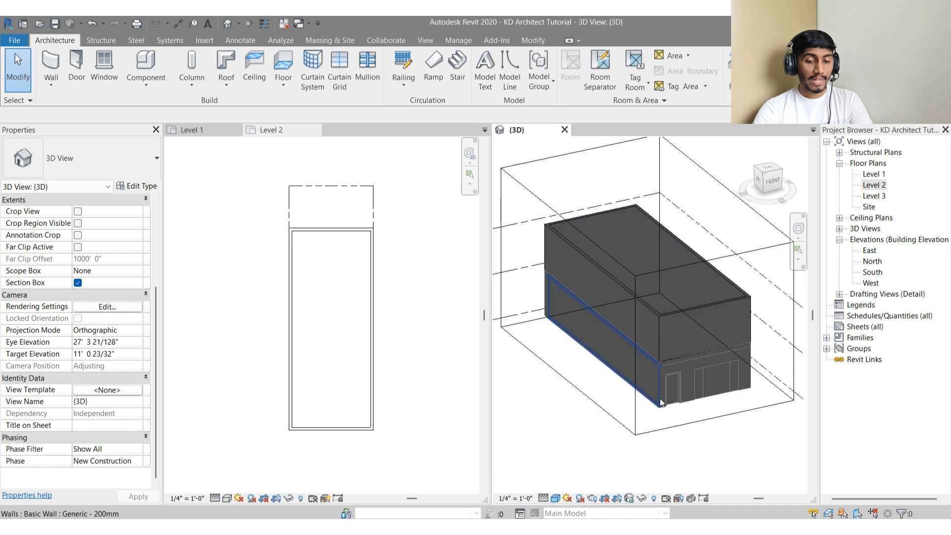
left_click(140, 450)
left_click(138, 450)
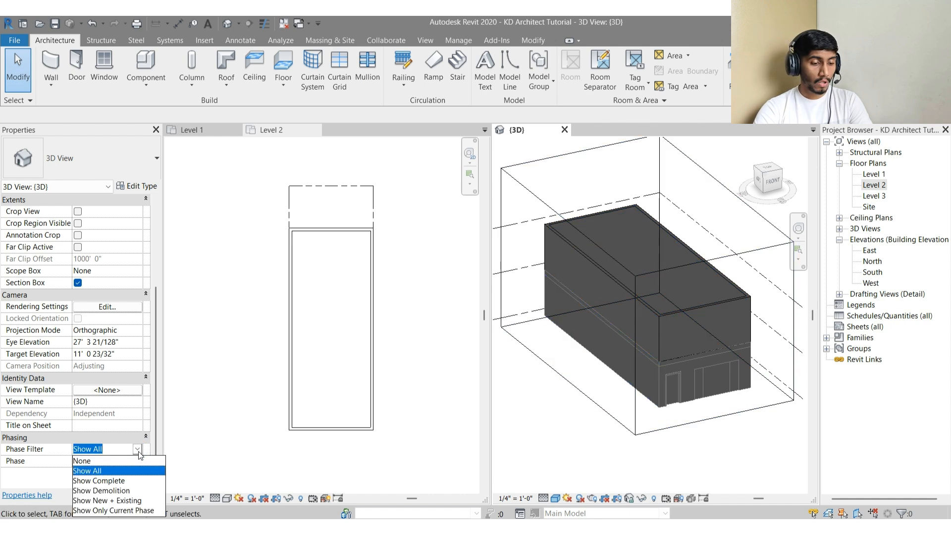
left_click(114, 480)
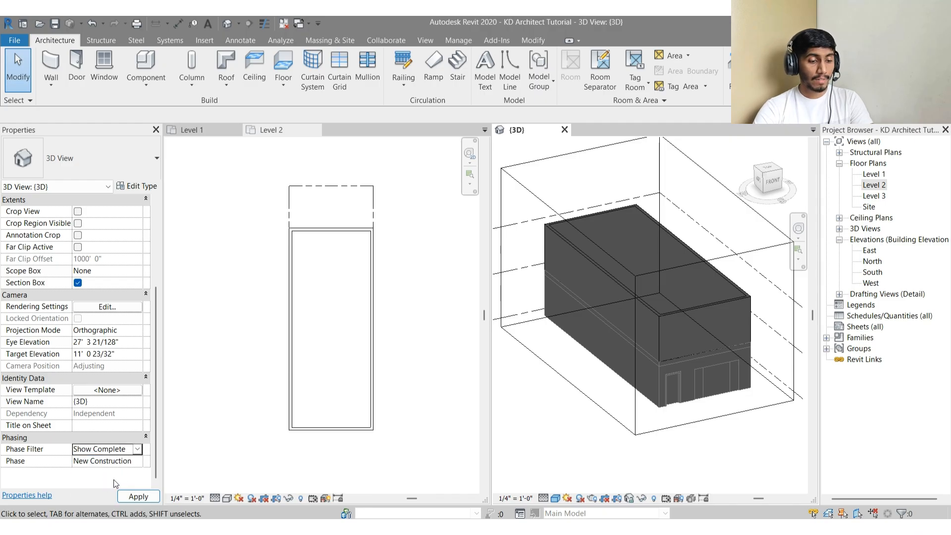
left_click(627, 434)
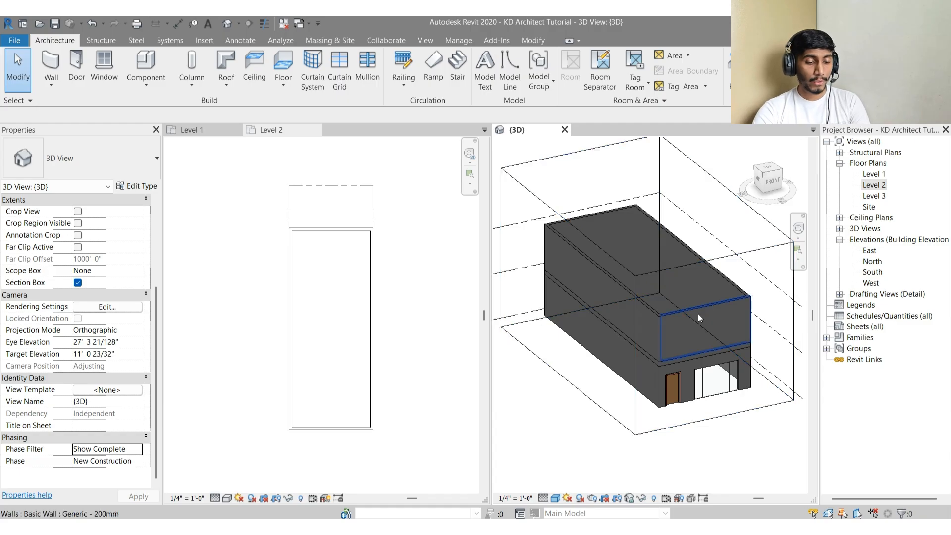
Step: Inspect the completed building's exterior and switch the 3D view's visual style to Hidden Line
middle_click_drag(667, 251, 788, 322, "shift")
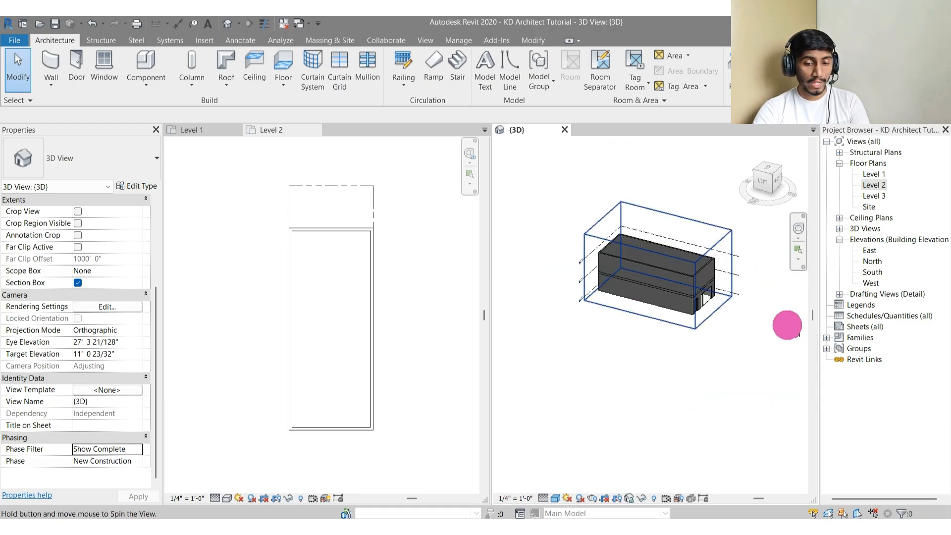
scroll(787, 323, "up", 5)
middle_click_drag(656, 382, 675, 441)
scroll(728, 384, "down", 4)
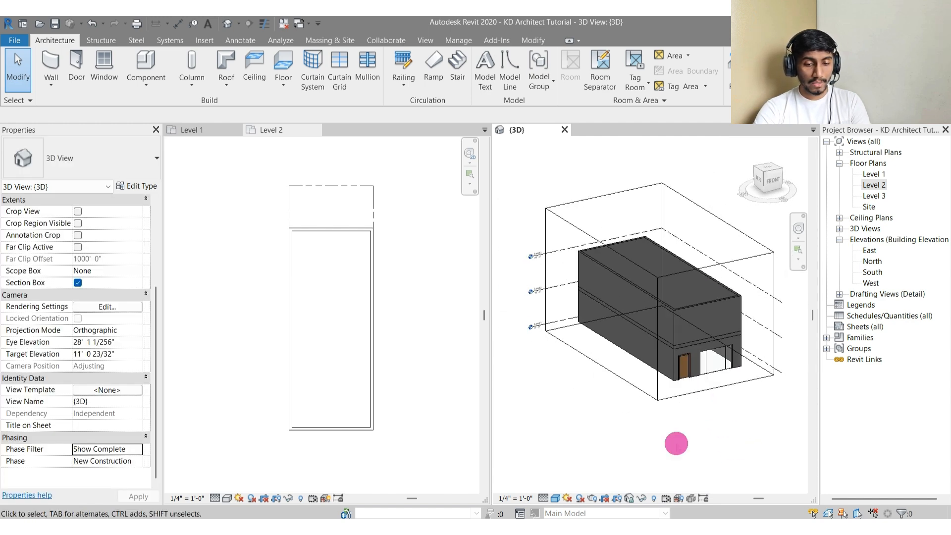
left_click(555, 499)
left_click(583, 436)
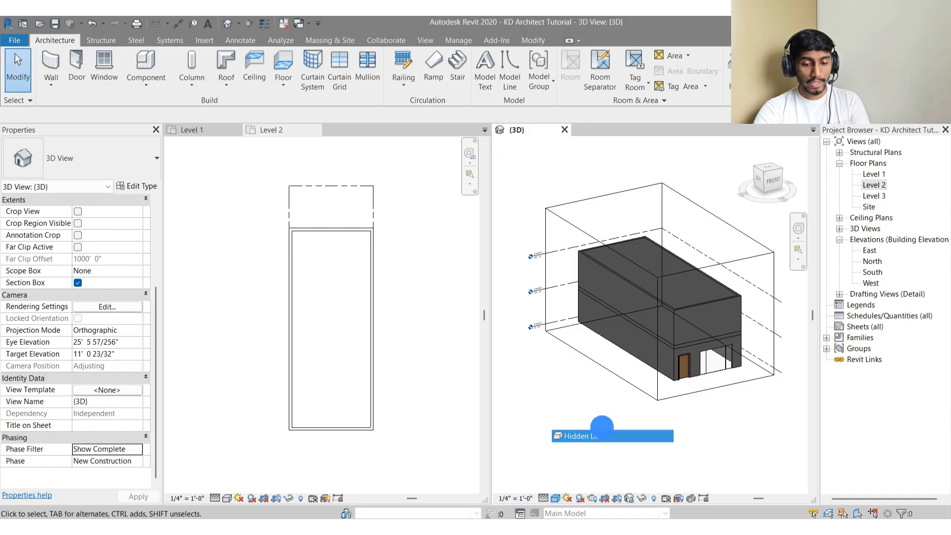
Step: Select the upper storey's whole chain of walls together with its Generic Floor - 12" slab
scroll(686, 310, "up", 3)
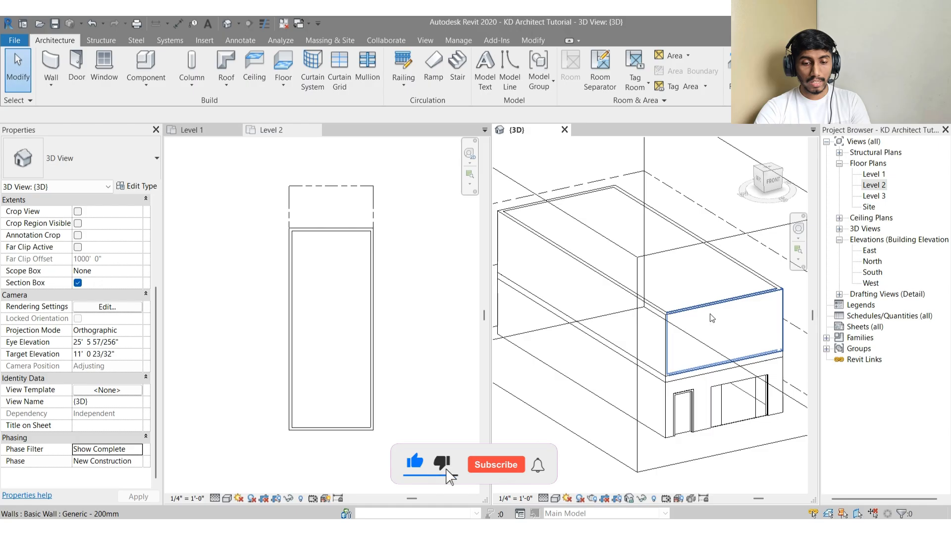
key("Tab")
left_click(709, 314)
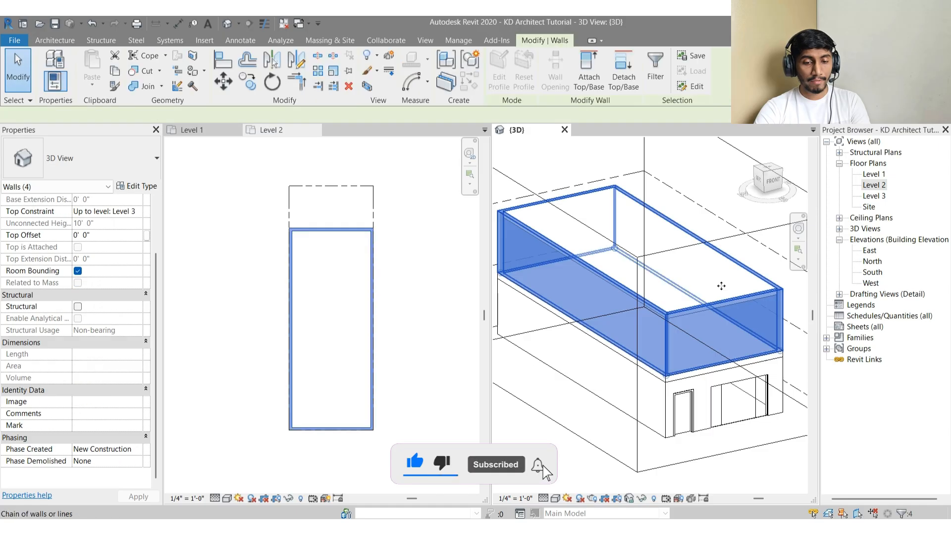
left_click(679, 267, "ctrl")
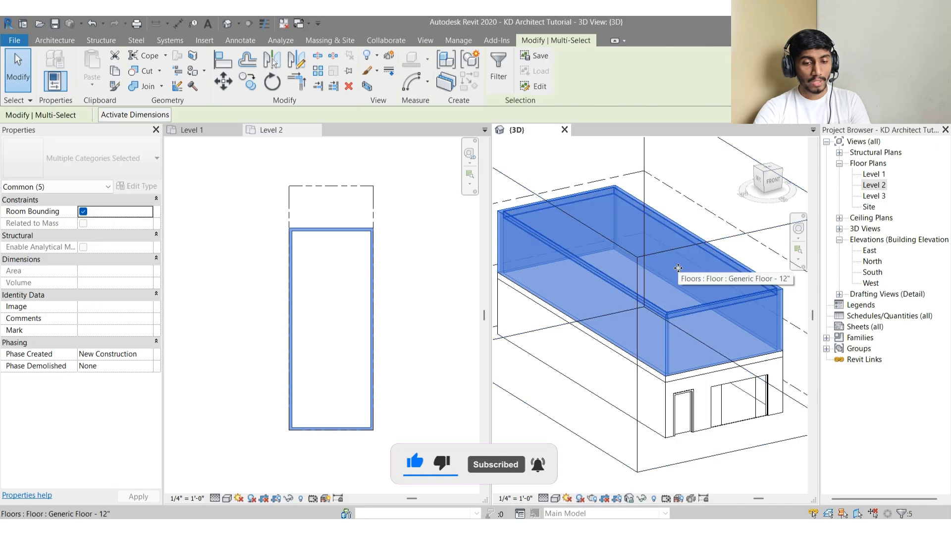
Step: Select the chain of ground-storey exterior walls to highlight the existing storey, then clear the selection
key("Tab")
left_click(619, 388)
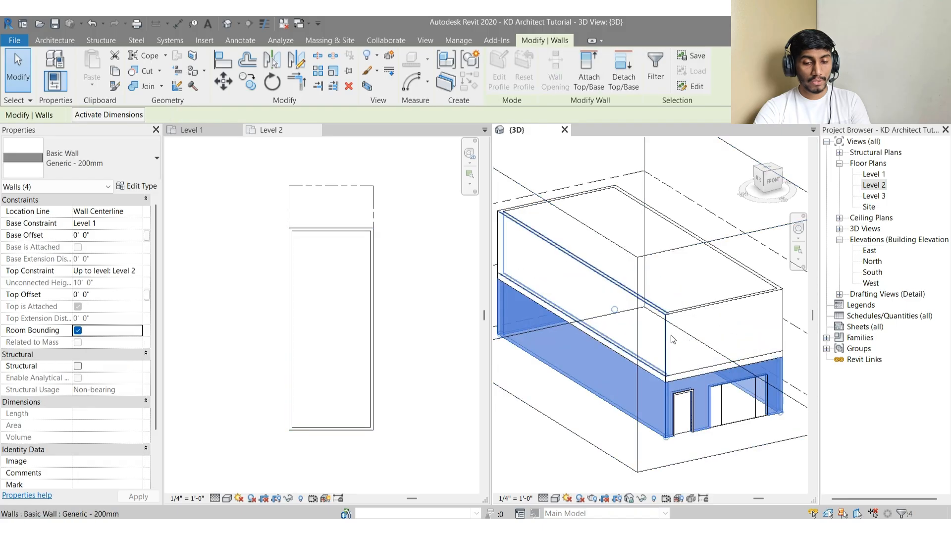
scroll(664, 335, "down", 3)
middle_click_drag(664, 335, 707, 452, "shift")
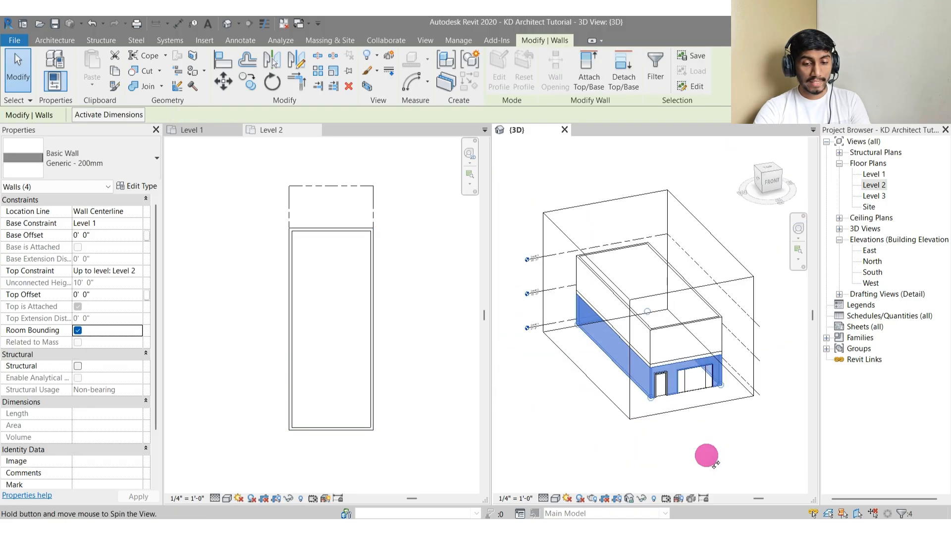
key("Escape")
Step: Lower the section box top into the ground storey with Show Complete active, then deselect the box
left_click(639, 298)
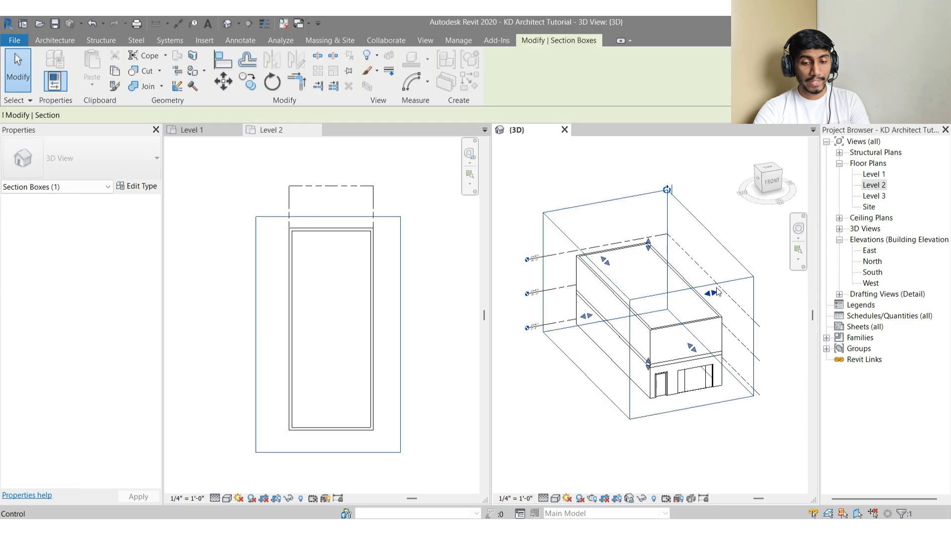
middle_click_drag(613, 303, 654, 272, "shift")
left_click_drag(658, 303, 661, 330)
middle_click_drag(743, 367, 713, 414, "shift")
key("Escape")
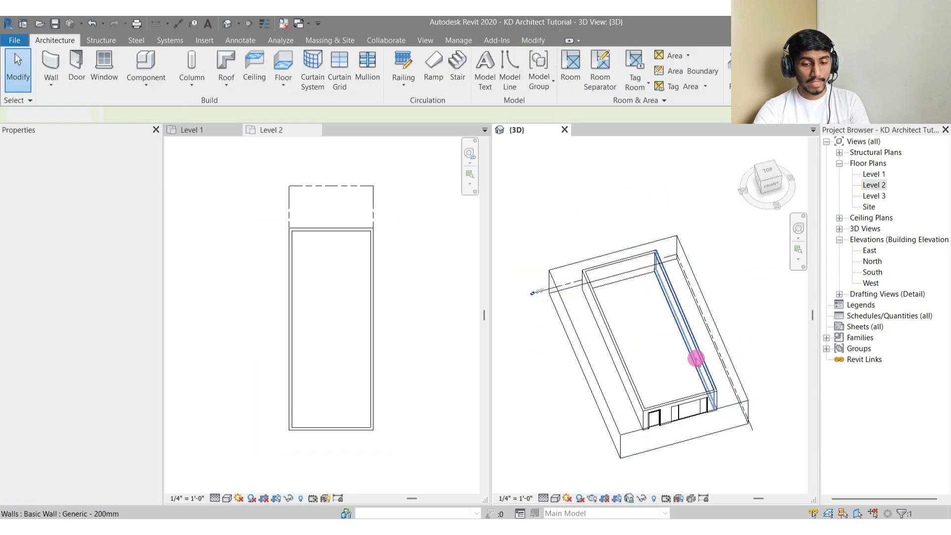
Step: Examine the cut-open ground storey's interior and check the phase filter used by the 3D view
middle_click_drag(697, 359, 679, 371)
scroll(622, 351, "up", 3)
middle_click_drag(622, 350, 647, 333, "shift")
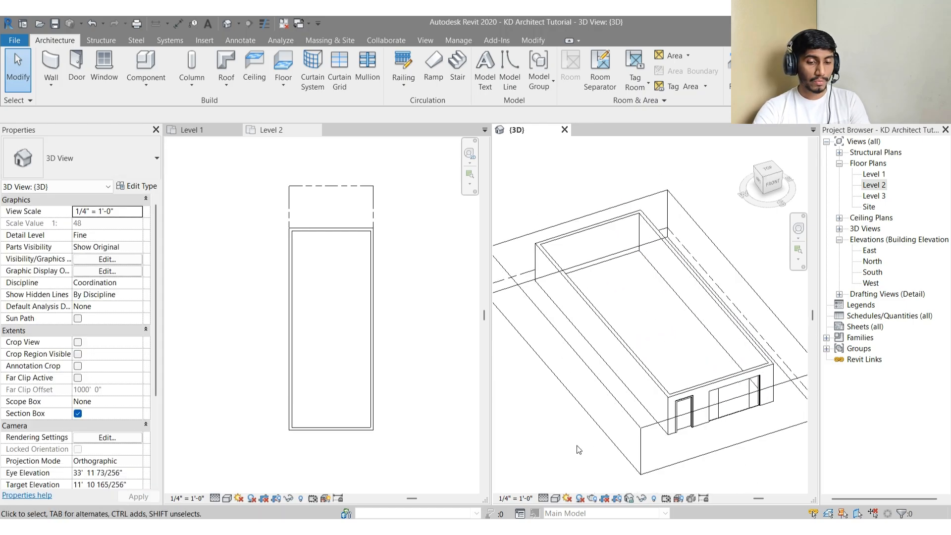
scroll(110, 395, "down", 4)
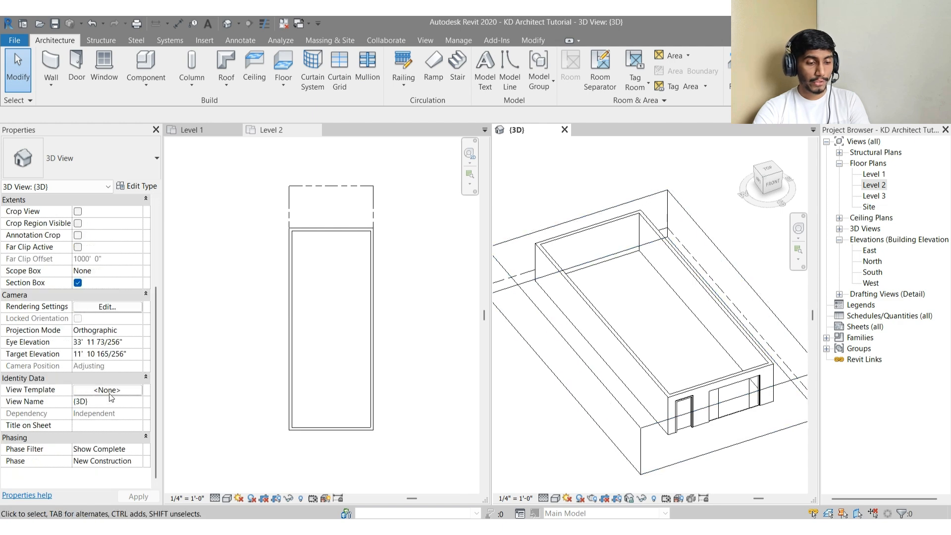
left_click(593, 442)
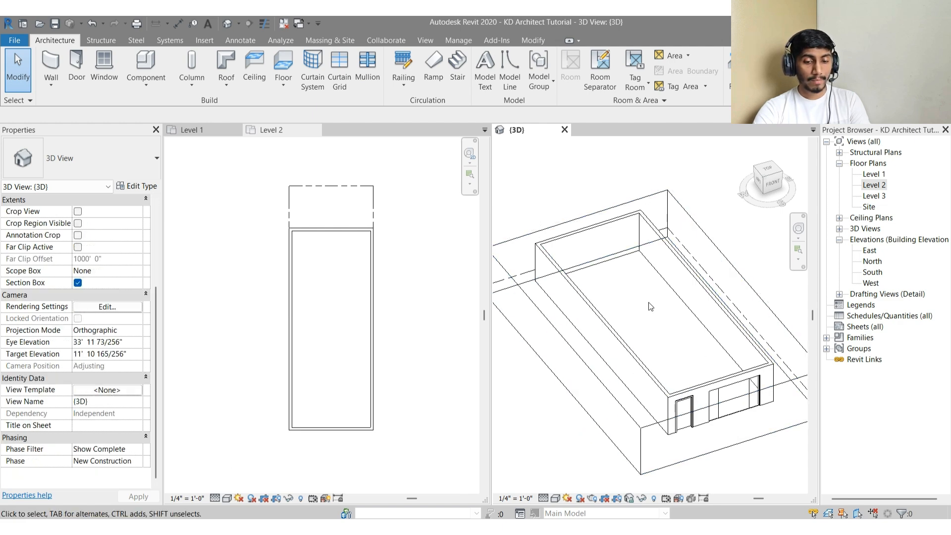
Step: Raise the section box top above the upper storey so both storeys are enclosed, then deselect the box
scroll(650, 302, "down", 1)
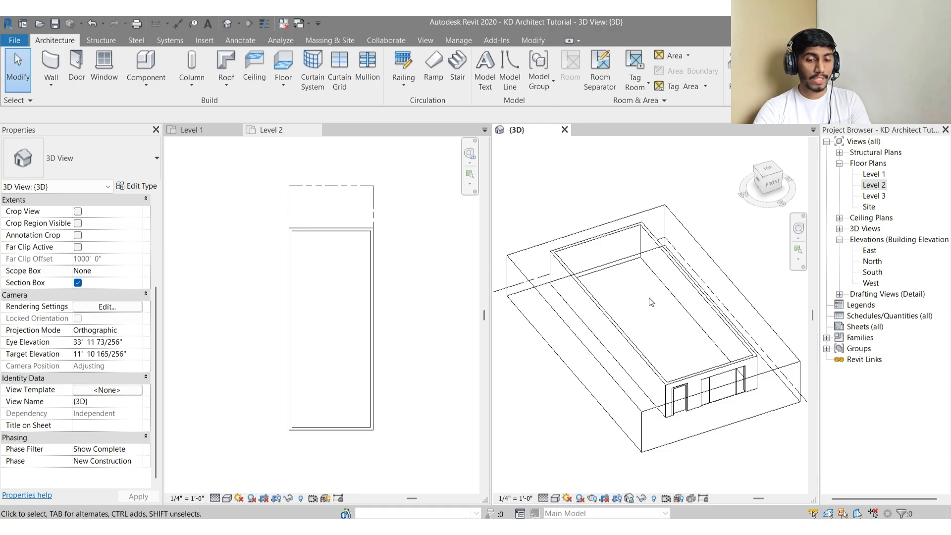
scroll(653, 295, "down", 2)
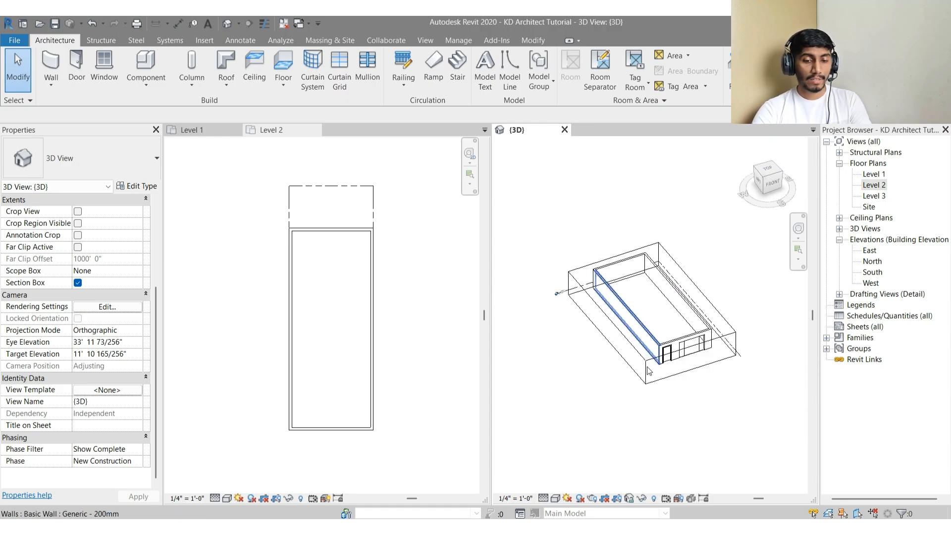
middle_click_drag(668, 391, 662, 386, "shift")
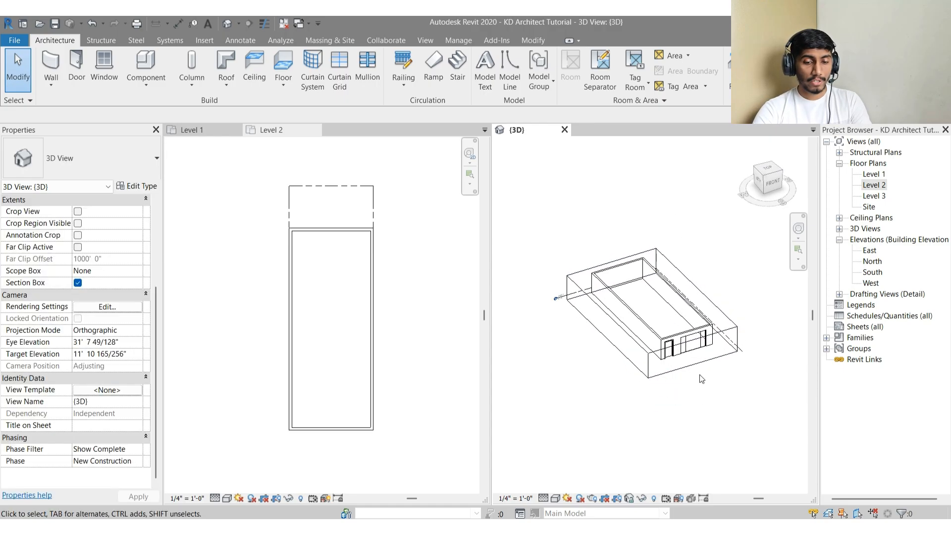
left_click(694, 369)
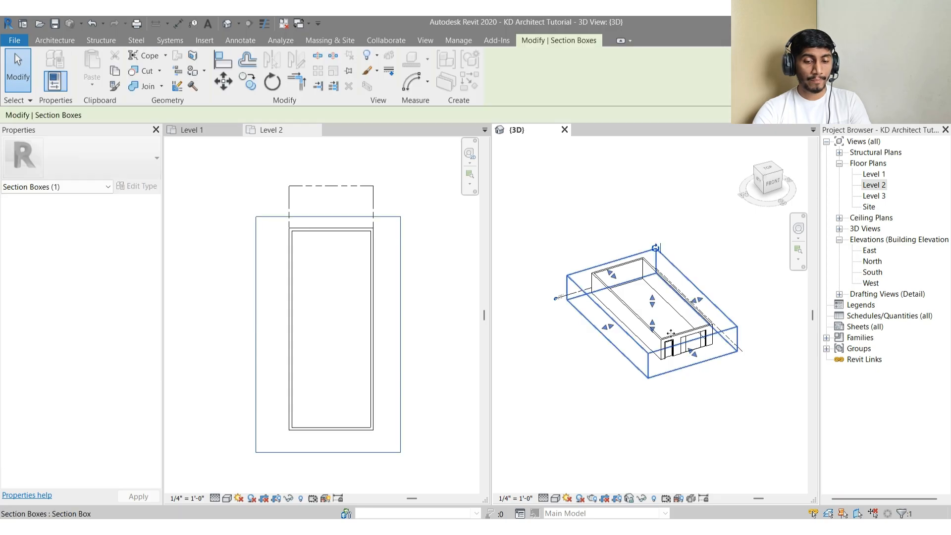
middle_click_drag(659, 317, 648, 245, "shift")
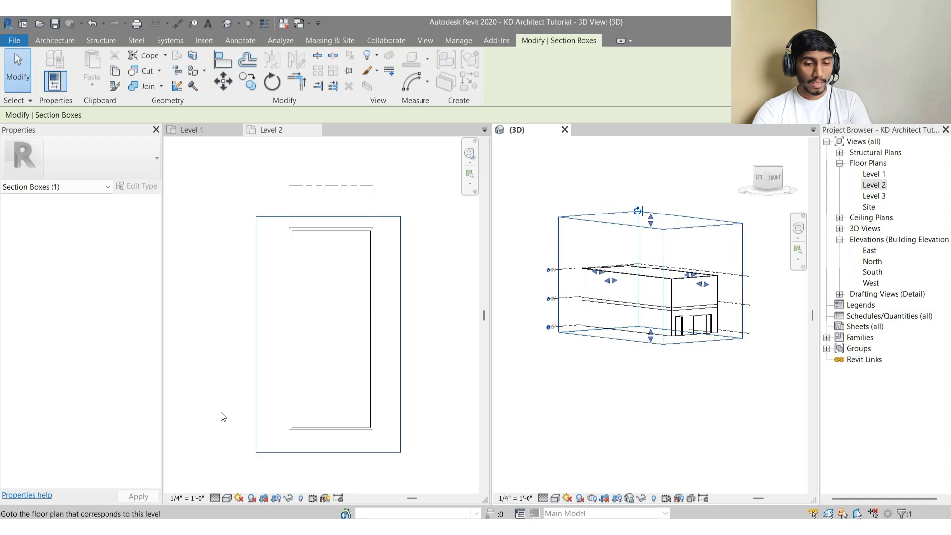
left_click(629, 427)
Step: Set the 3D view's visual style to Consistent Colors
scroll(651, 318, "up", 3)
middle_click_drag(651, 320, 644, 355, "shift")
left_click(555, 498)
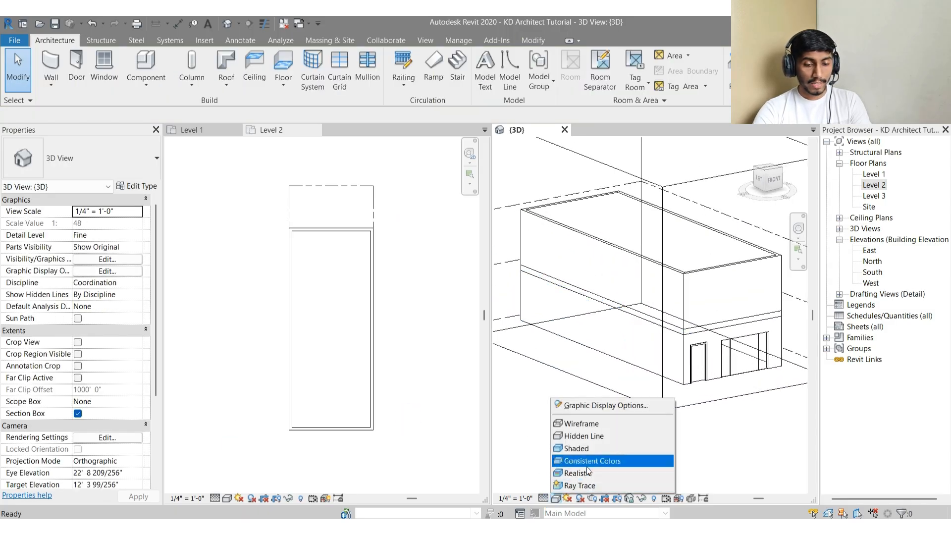
left_click(605, 459)
middle_click_drag(711, 442, 685, 451, "shift")
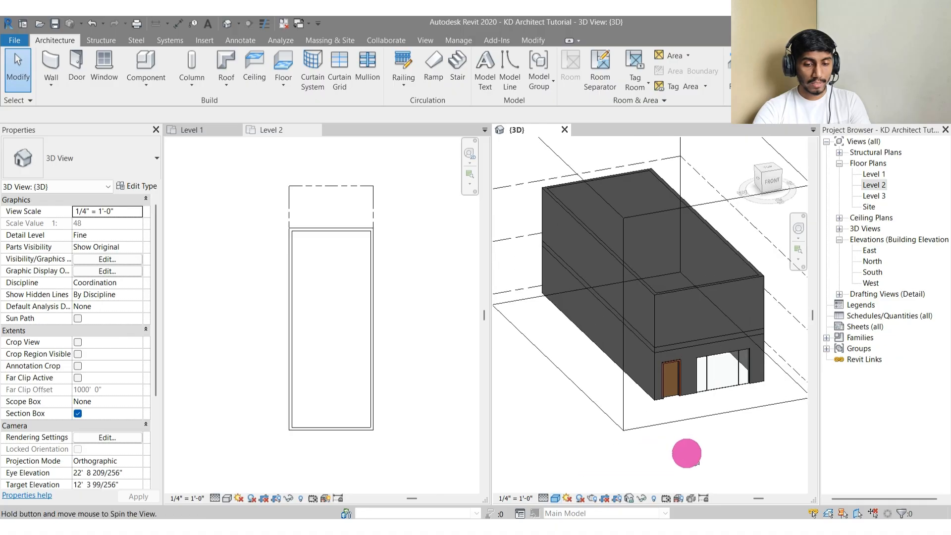
Step: Set the 3D view's phase filter to Show Demolition
scroll(112, 436, "down", 3)
left_click(136, 449)
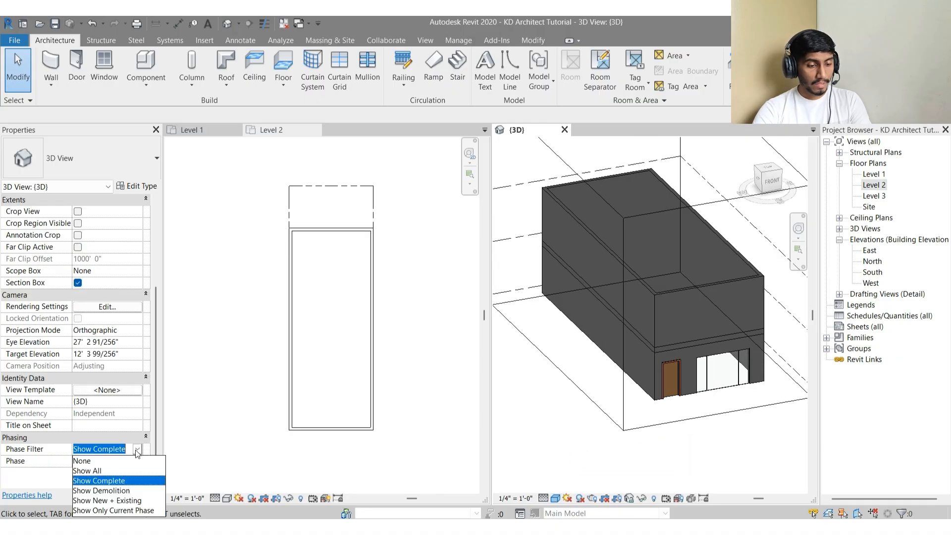
left_click(118, 491)
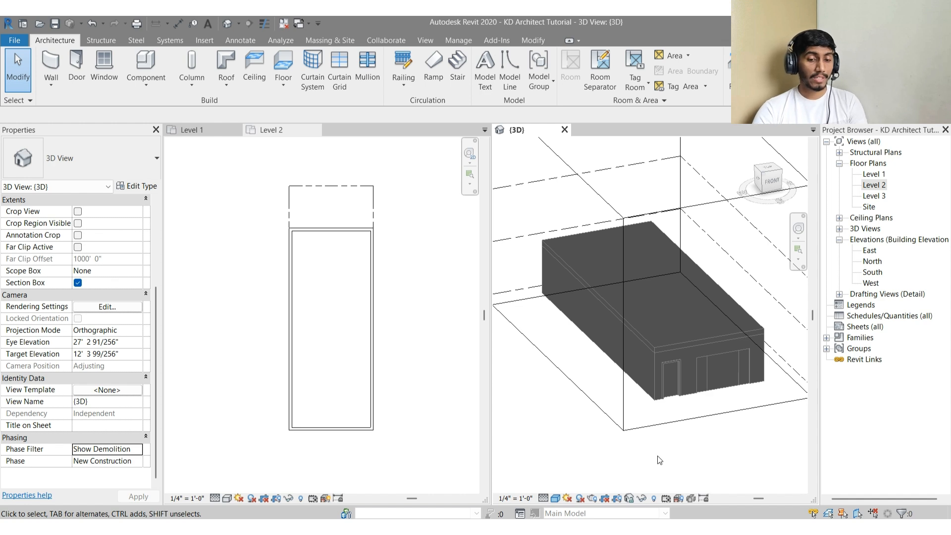
Step: Select the section box around the building and lower its top into the ground storey to expose the interior
key("Tab")
left_click(693, 335)
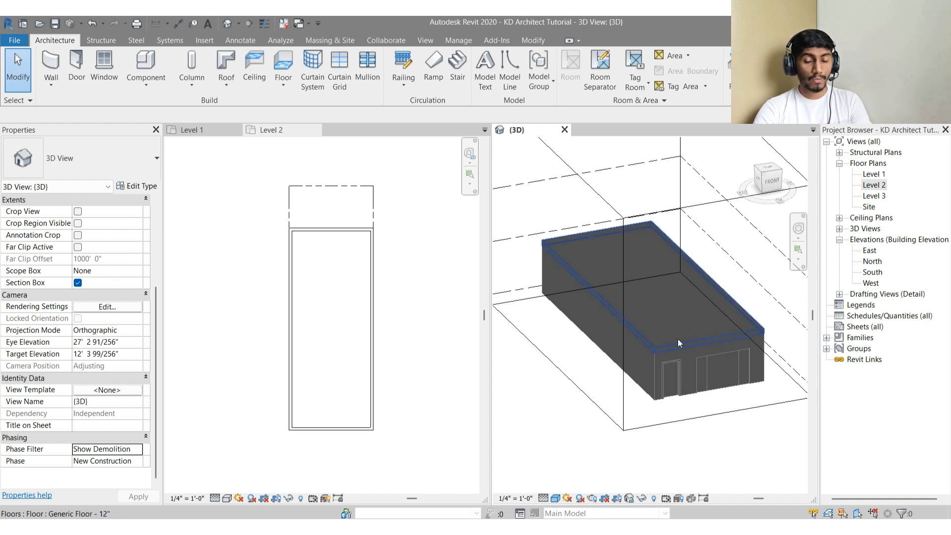
scroll(659, 366, "down", 3)
left_click(675, 403)
left_click(696, 381)
scroll(658, 391, "up", 2)
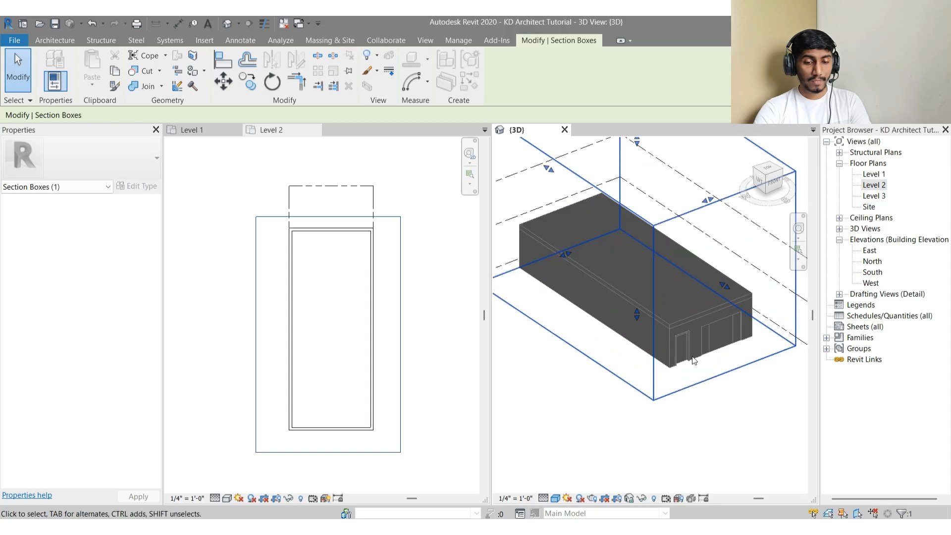
scroll(640, 231, "down", 4)
left_click(641, 191)
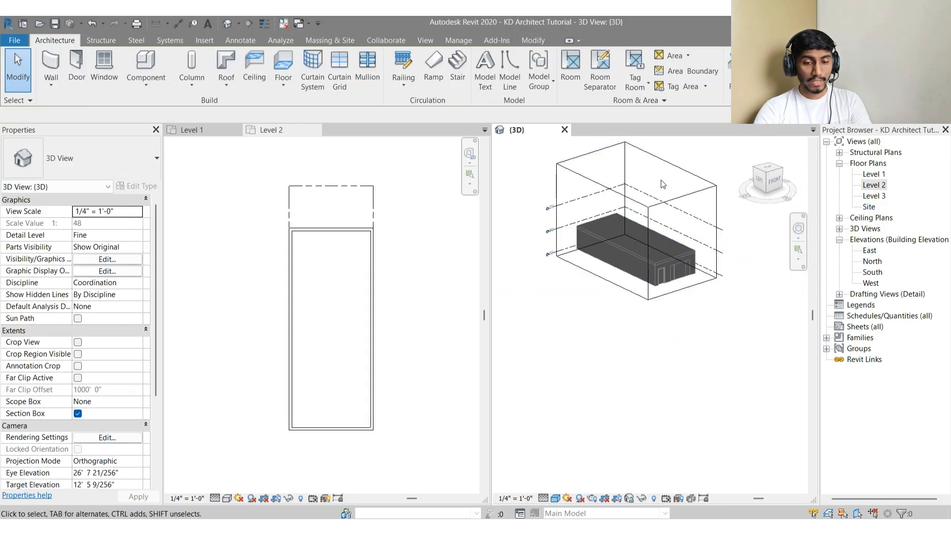
left_click(662, 211)
left_click(759, 180)
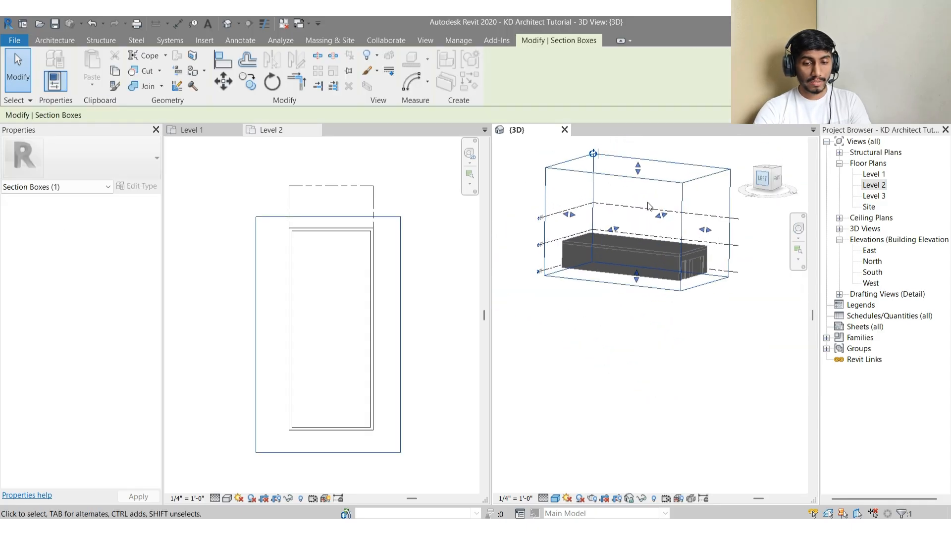
left_click_drag(642, 186, 650, 358)
Step: Examine the demolished interior walls and furniture in the cut-open ground storey
middle_click_drag(708, 366, 673, 335, "shift")
scroll(623, 349, "up", 3)
scroll(594, 338, "down", 1)
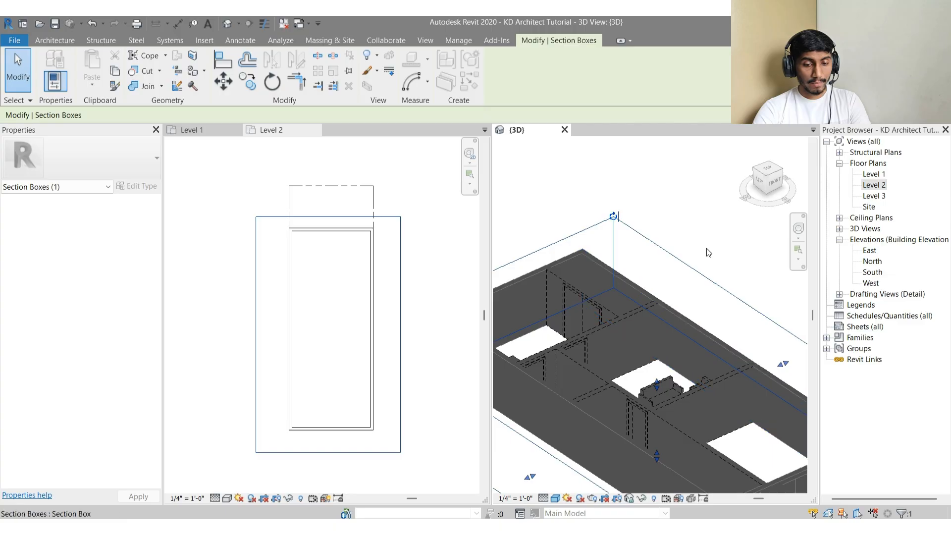
scroll(707, 249, "down", 2)
scroll(548, 325, "up", 2)
scroll(550, 322, "down", 4)
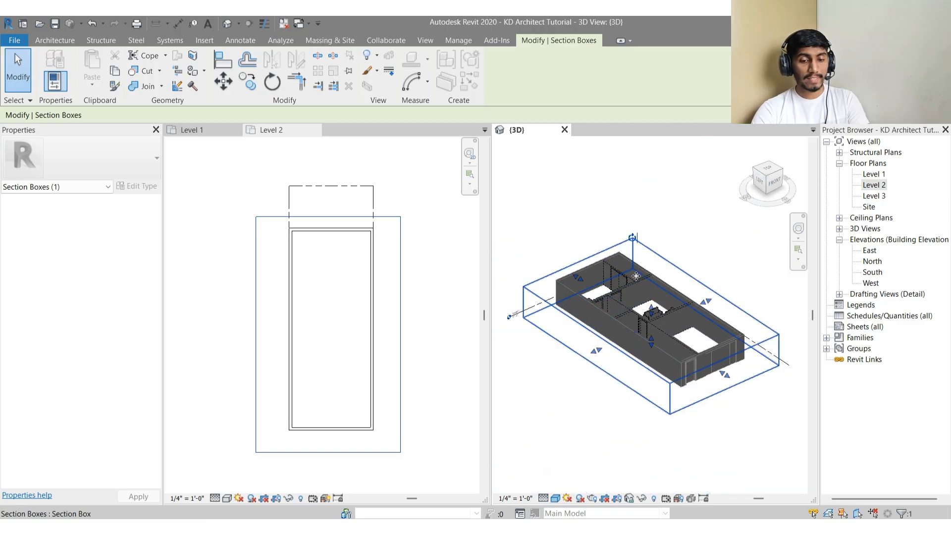
scroll(664, 263, "up", 5)
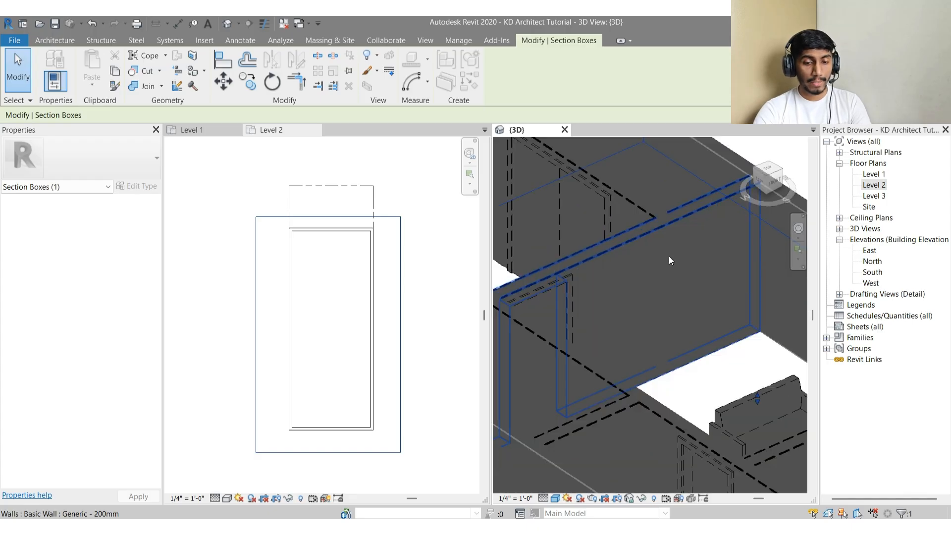
scroll(667, 257, "down", 4)
scroll(612, 383, "down", 4)
Step: Deselect the section box and check the phase filter and phase assigned to the 3D view
left_click(574, 424)
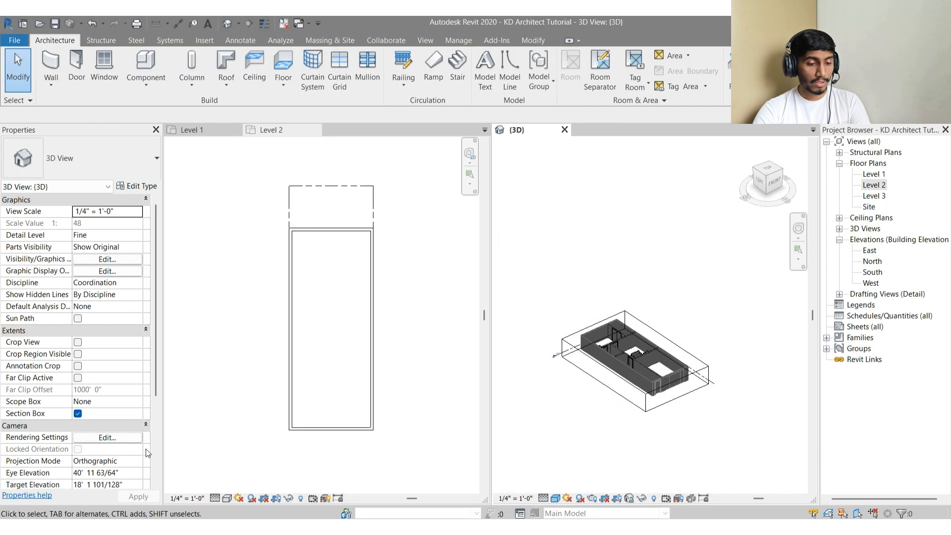
scroll(137, 429, "down", 4)
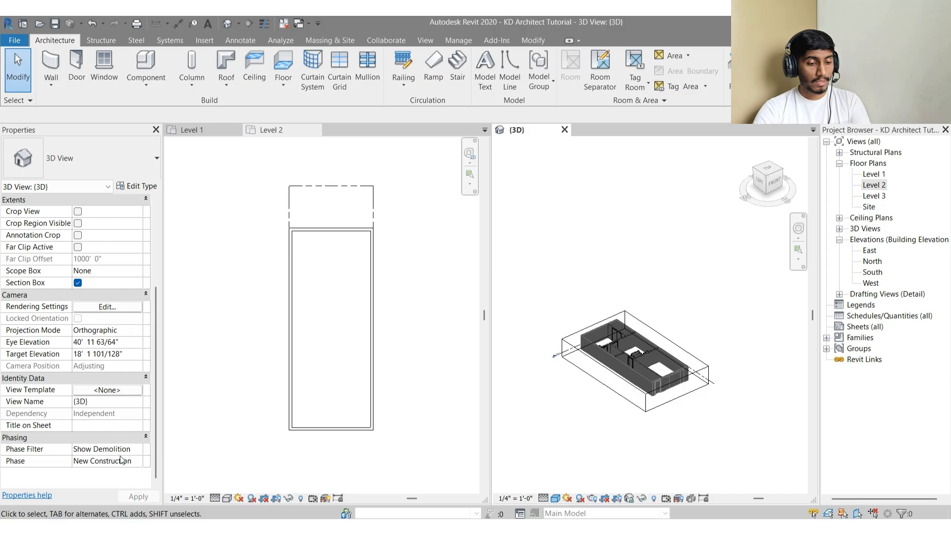
scroll(623, 363, "up", 5)
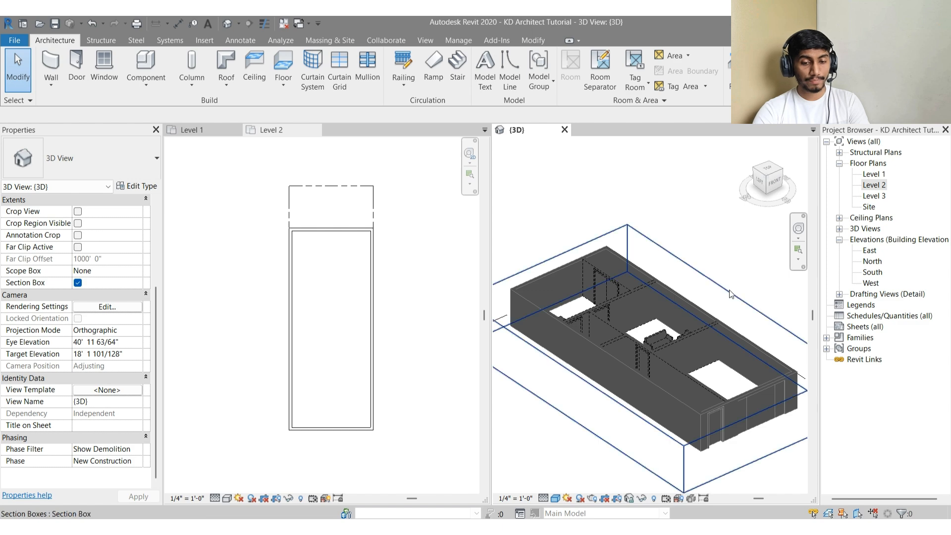
left_click(519, 442)
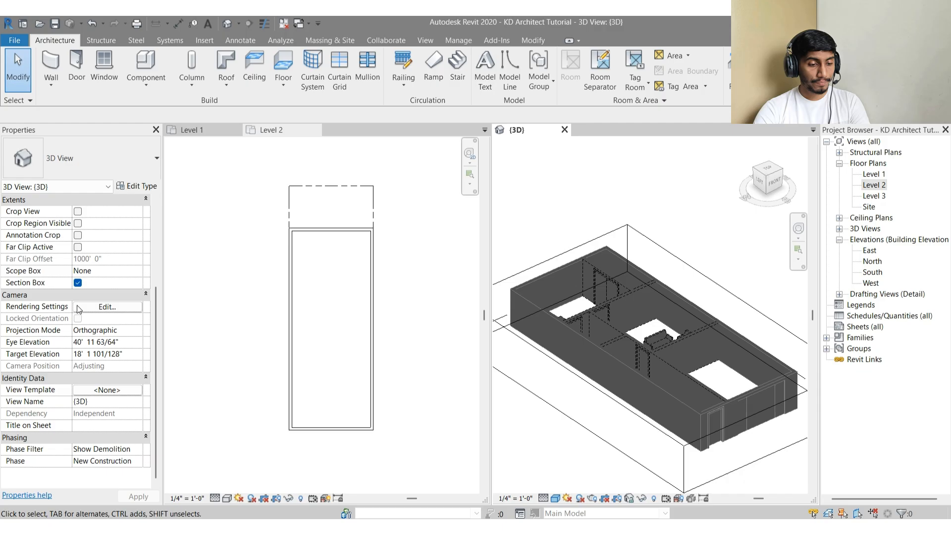
Step: Turn off the current section box, select the whole visible building, fit a new section box around it, and clear the selection
left_click(78, 283)
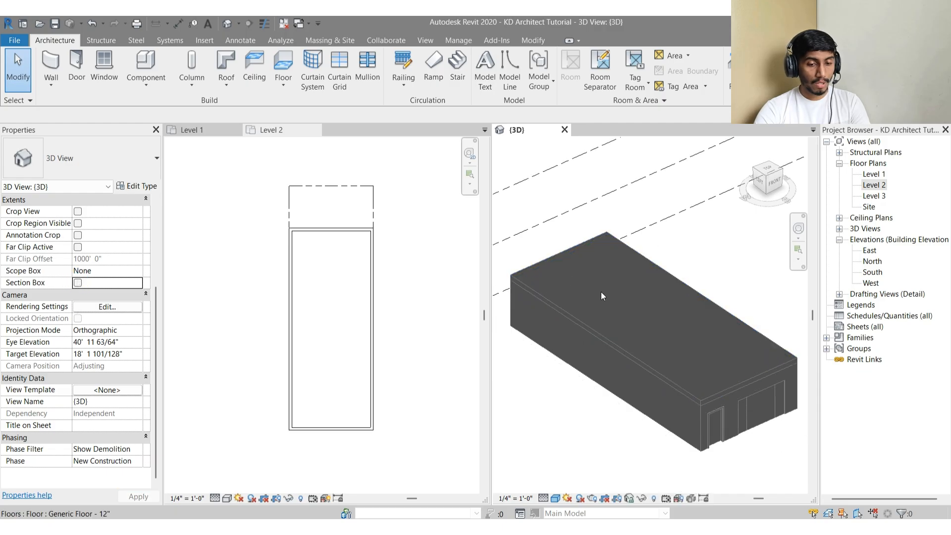
scroll(601, 292, "down", 5)
left_click_drag(547, 205, 682, 387)
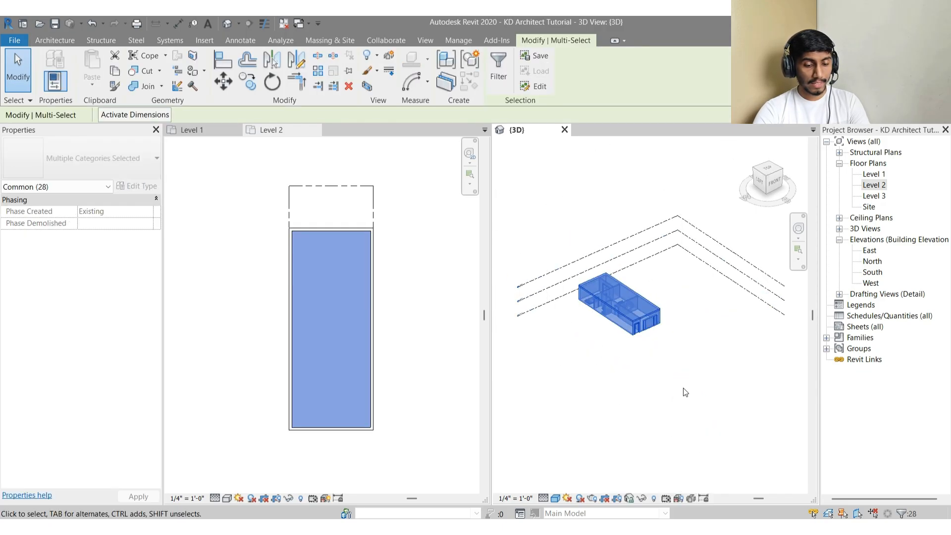
key("z")
key("f")
left_click(658, 431)
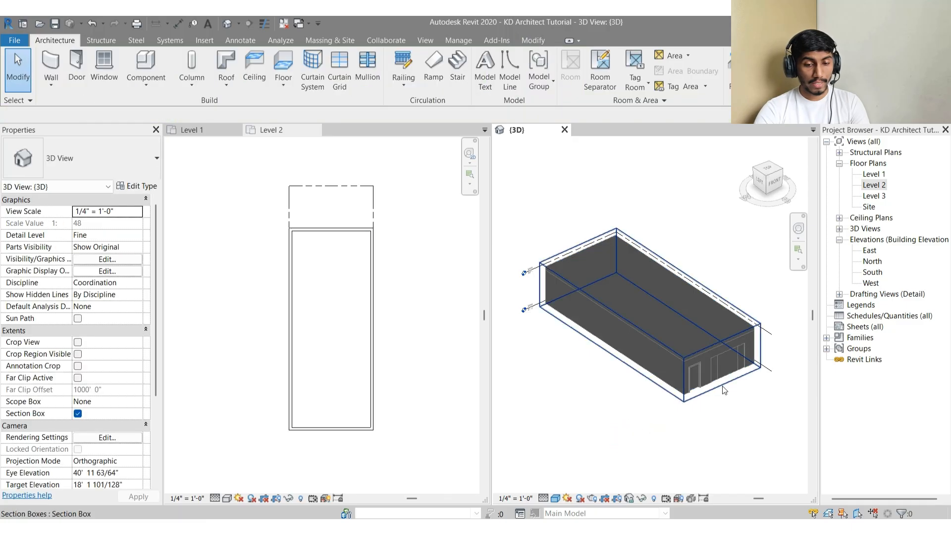
Step: Raise the new section box's top well above the upper storey level from the Left view, then deselect the box
left_click(722, 385)
scroll(637, 399, "down", 2)
middle_click_drag(553, 480, 644, 436, "shift")
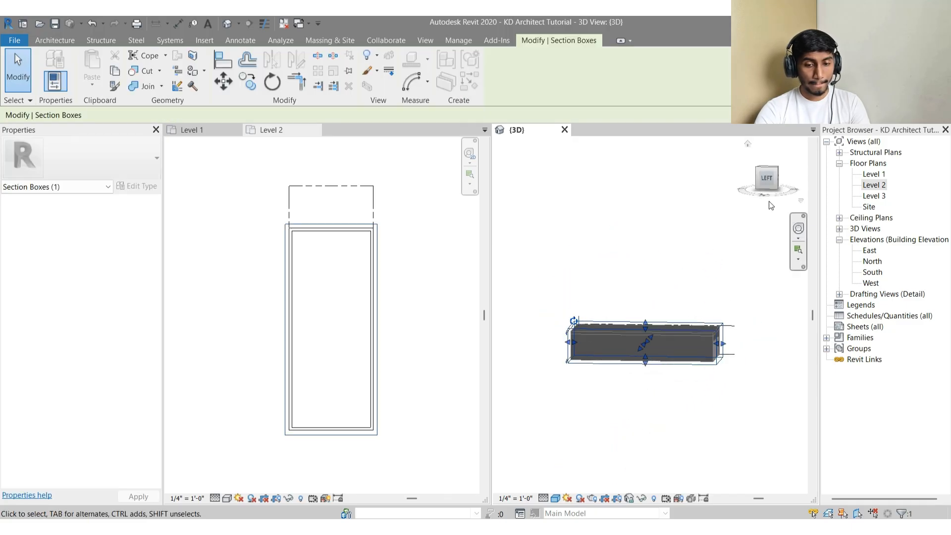
left_click(767, 177)
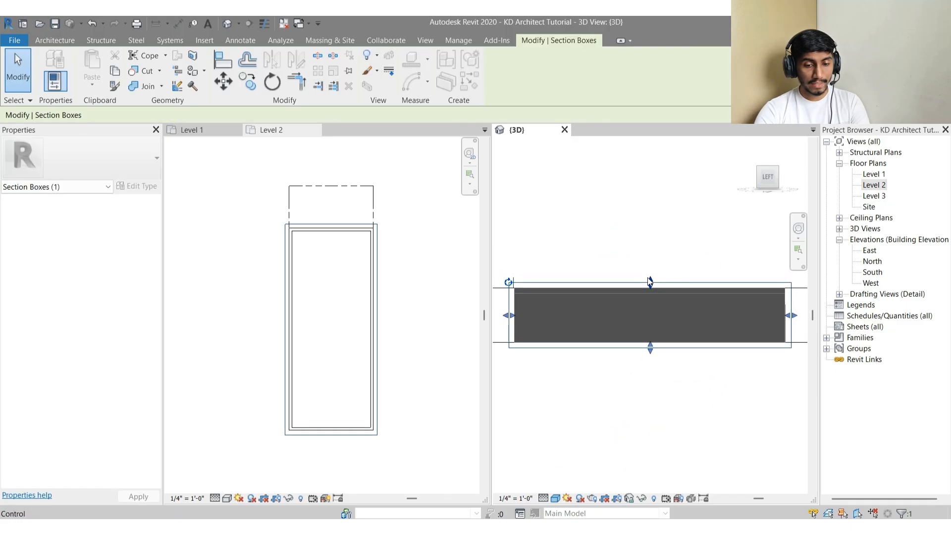
left_click_drag(641, 284, 632, 162)
middle_click_drag(631, 162, 616, 495, "shift")
scroll(619, 463, "down", 3)
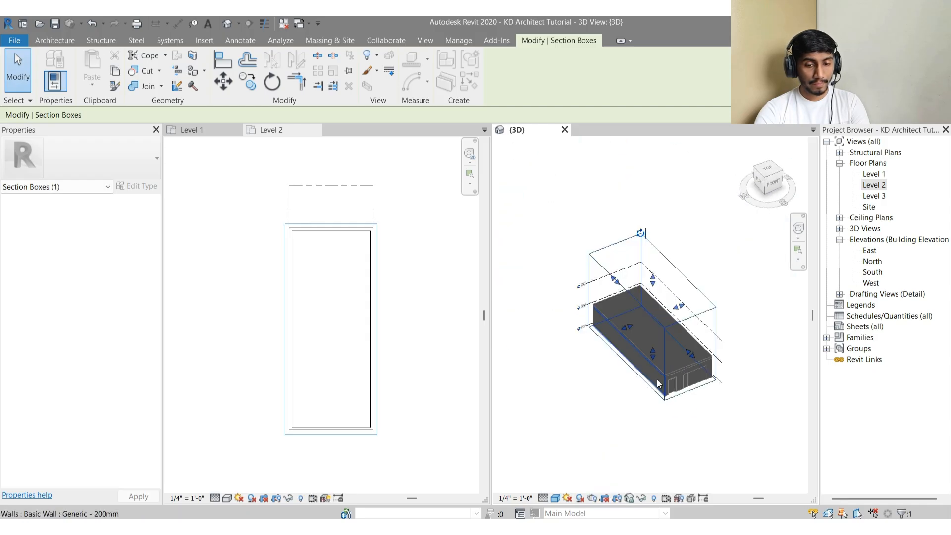
middle_click_drag(619, 463, 668, 427, "shift")
left_click(667, 427)
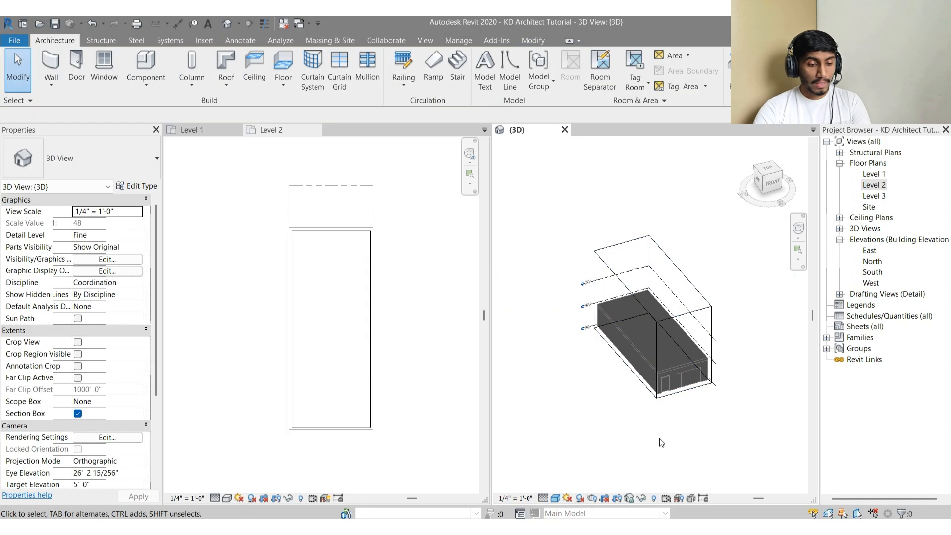
Step: Set the 3D view's phase filter to Show New + Existing
scroll(101, 346, "down", 3)
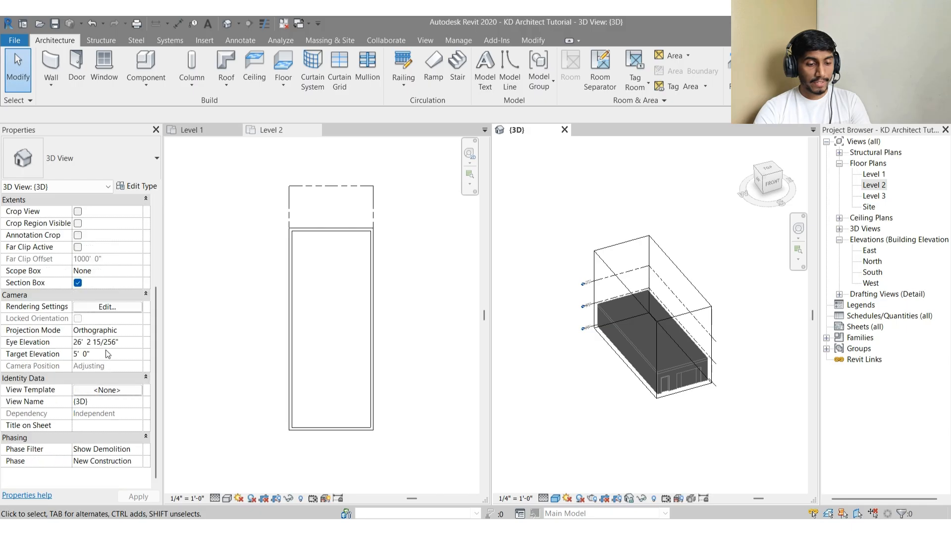
left_click(138, 449)
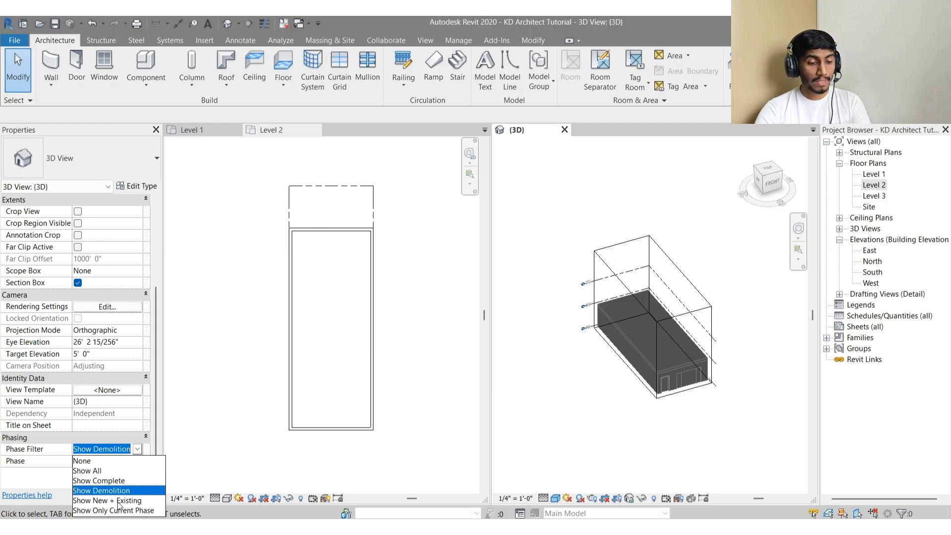
left_click(123, 449)
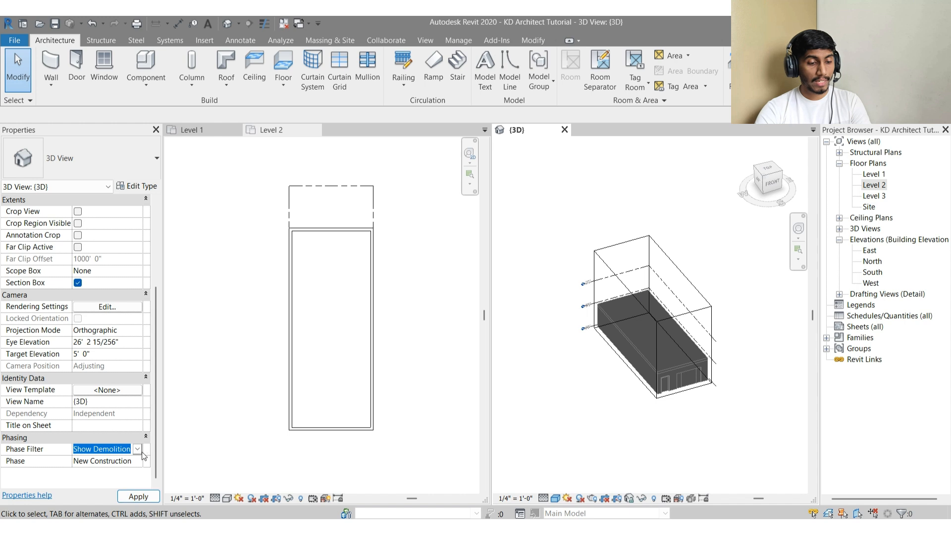
left_click(139, 450)
left_click(114, 501)
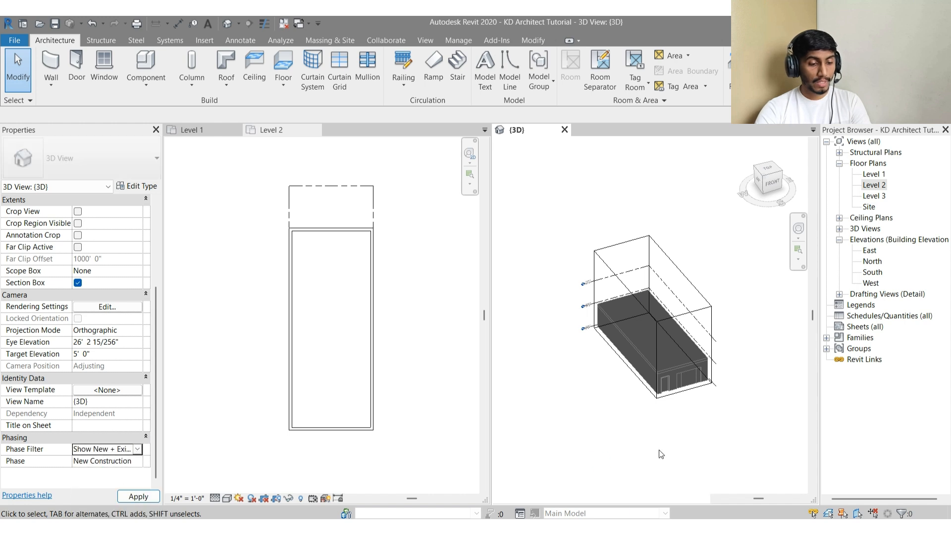
Step: Select the chain of four ground-storey exterior walls and compare them with the upper storey, checking their phase created
left_click_drag(576, 419, 597, 399, "shift")
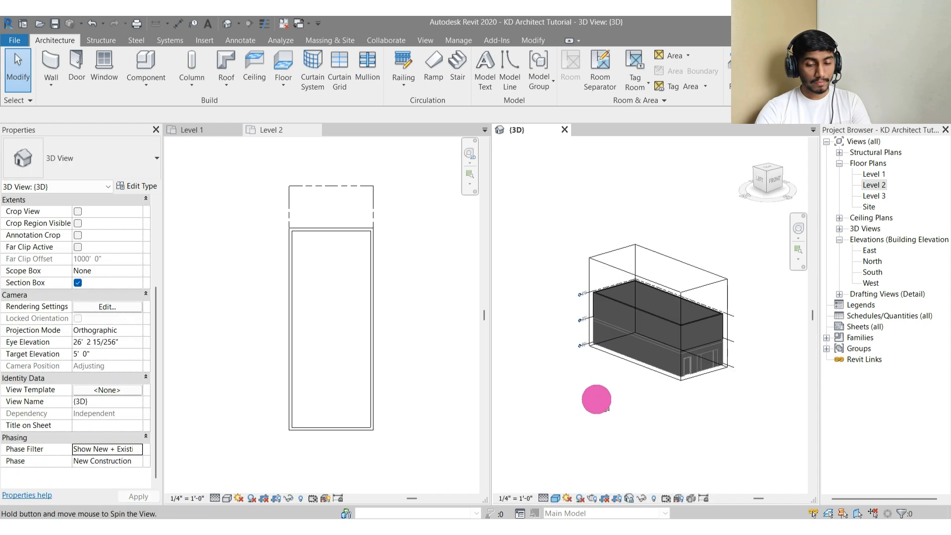
middle_click_drag(596, 398, 606, 394, "shift")
scroll(715, 378, "up", 3)
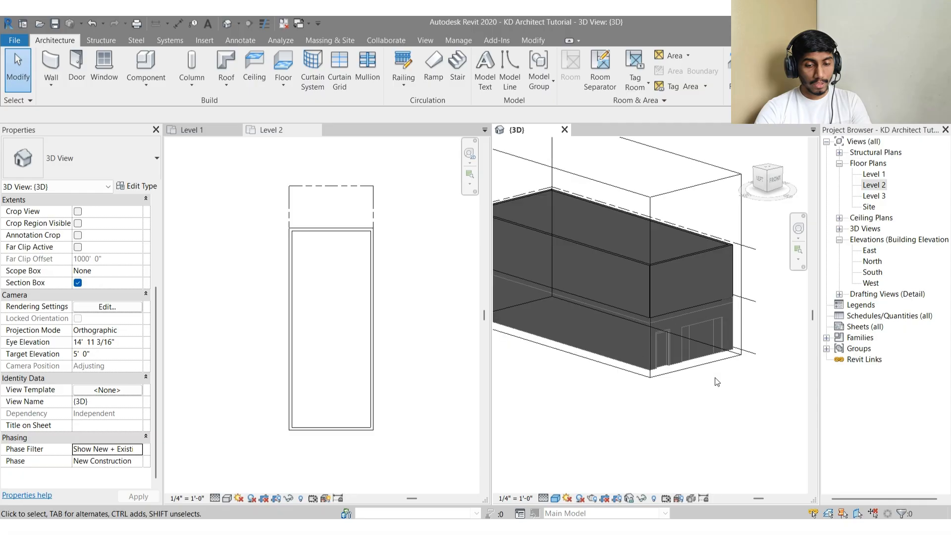
key("Tab")
left_click(632, 344)
middle_click_drag(632, 352, 694, 287, "shift")
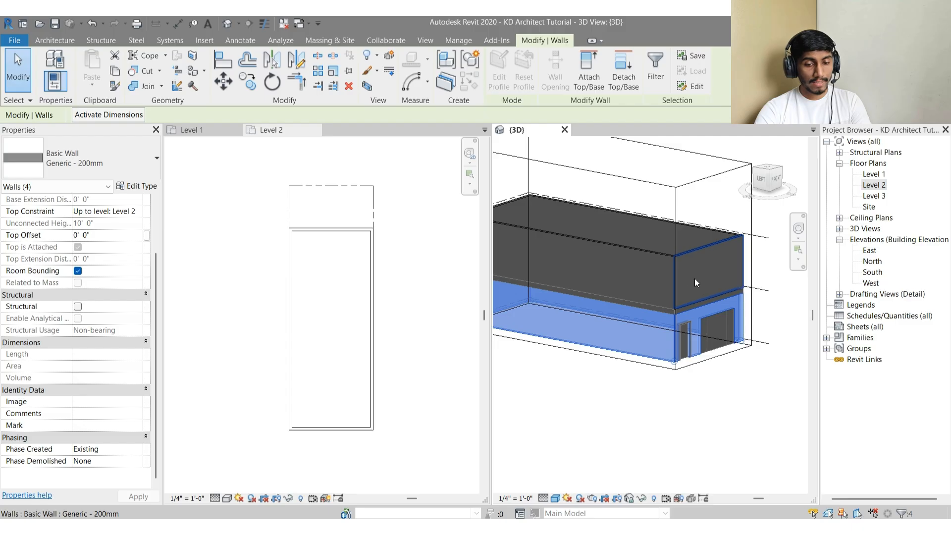
mouse_move(664, 356)
middle_mouse_down("shift")
mouse_move(717, 303)
mouse_move(636, 350)
mouse_move(655, 310)
mouse_move(641, 356)
mouse_move(652, 370)
middle_mouse_up("shift")
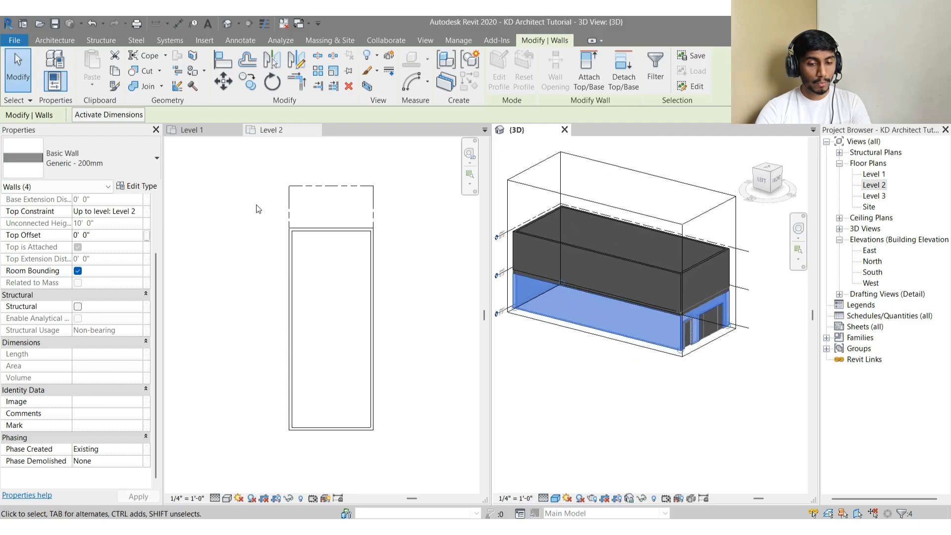
Step: Show the Level 1 plan beside the 3D view, compare the selected exterior walls in both, and clear the selection
left_click(195, 131)
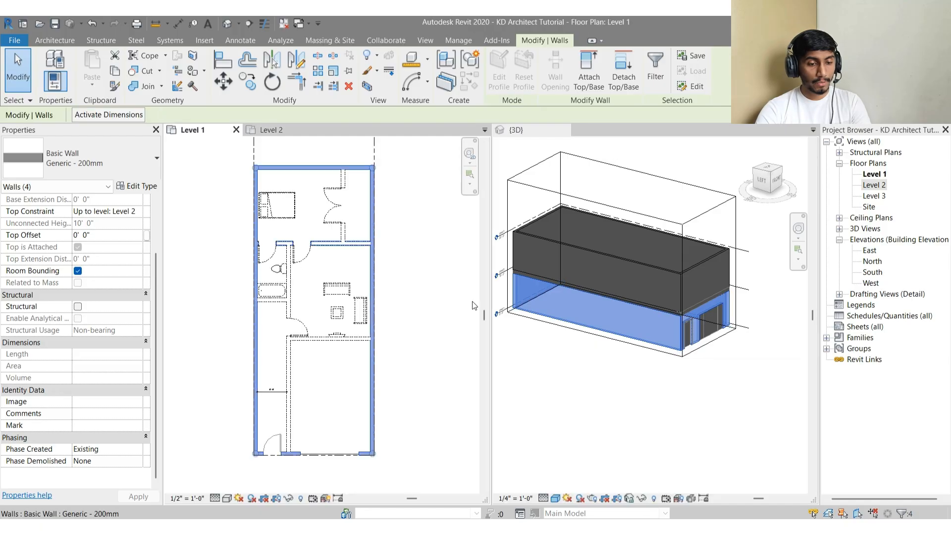
middle_click_drag(643, 380, 668, 393, "shift")
middle_click_drag(651, 403, 640, 397, "shift")
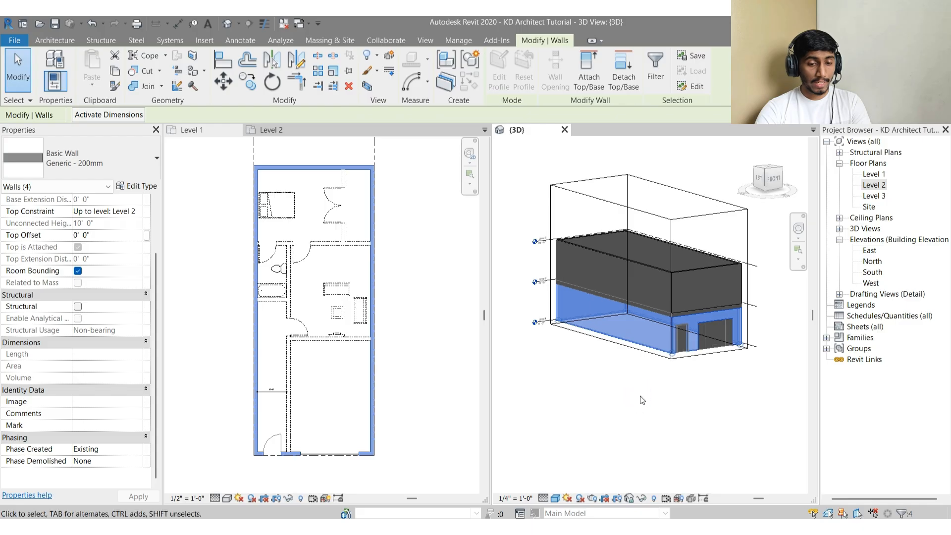
left_click(623, 410)
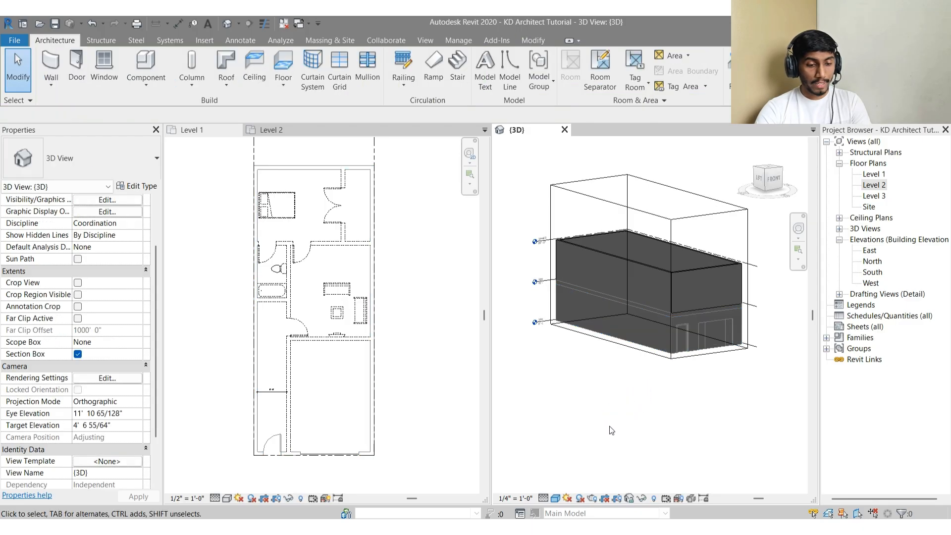
Step: Set the 3D view's phase filter to Show Only Current Phase
scroll(108, 392, "down", 3)
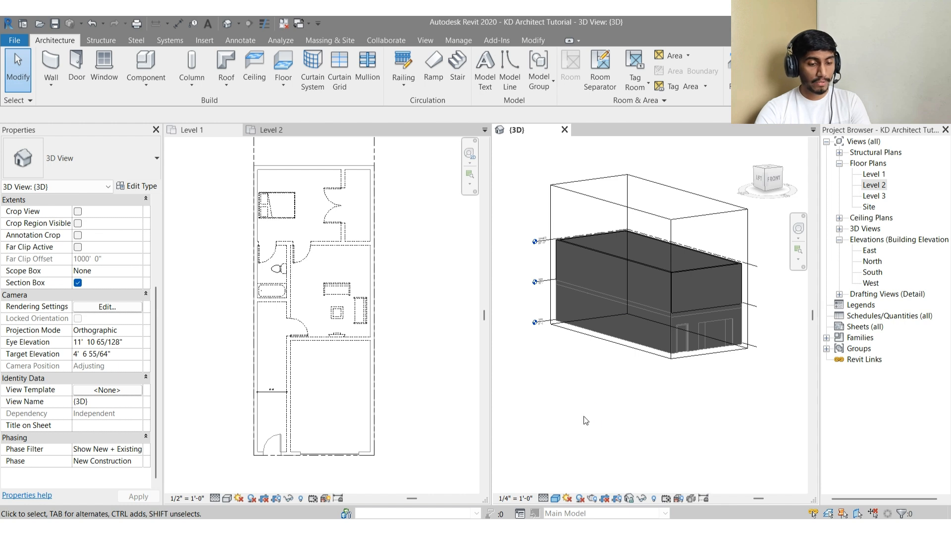
left_click(137, 450)
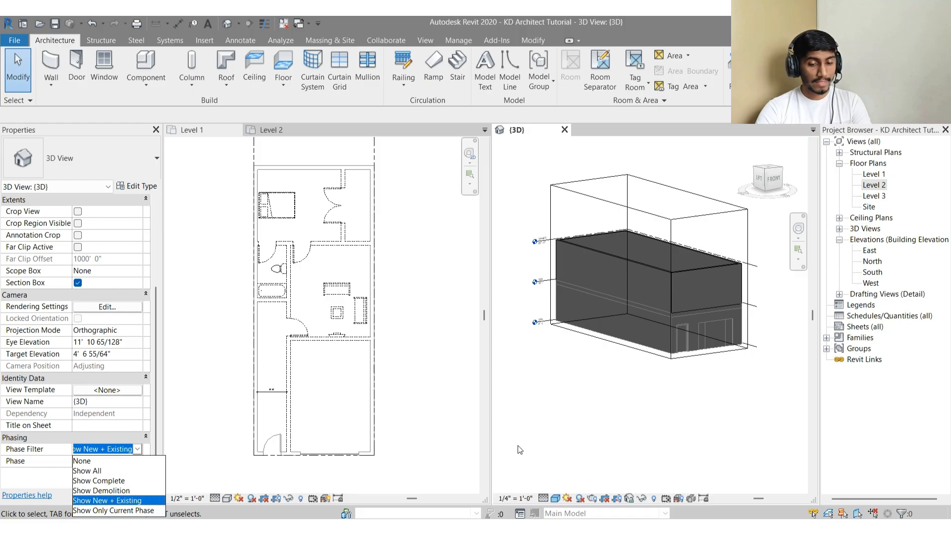
left_click(132, 511)
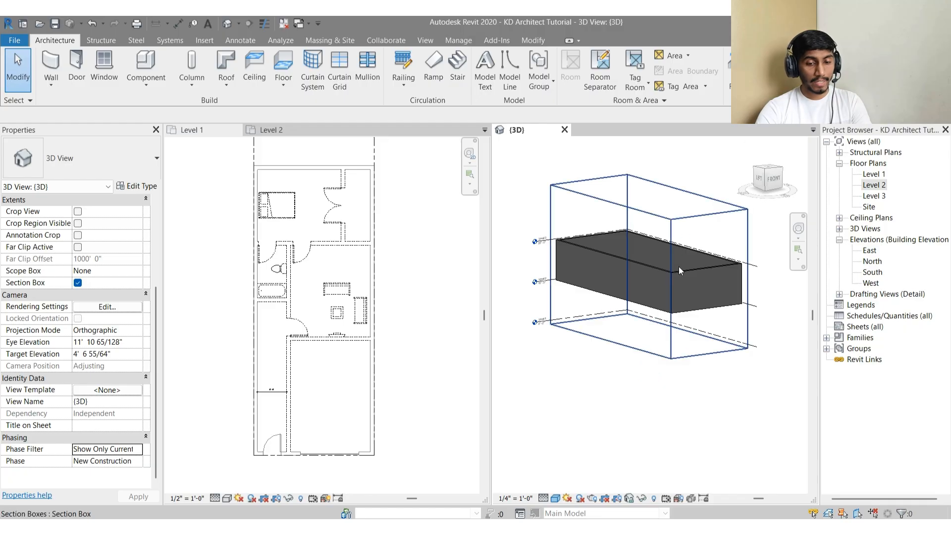
Step: Set the 3D view's phase to Existing and inspect the ground storey from several angles
left_click(133, 461)
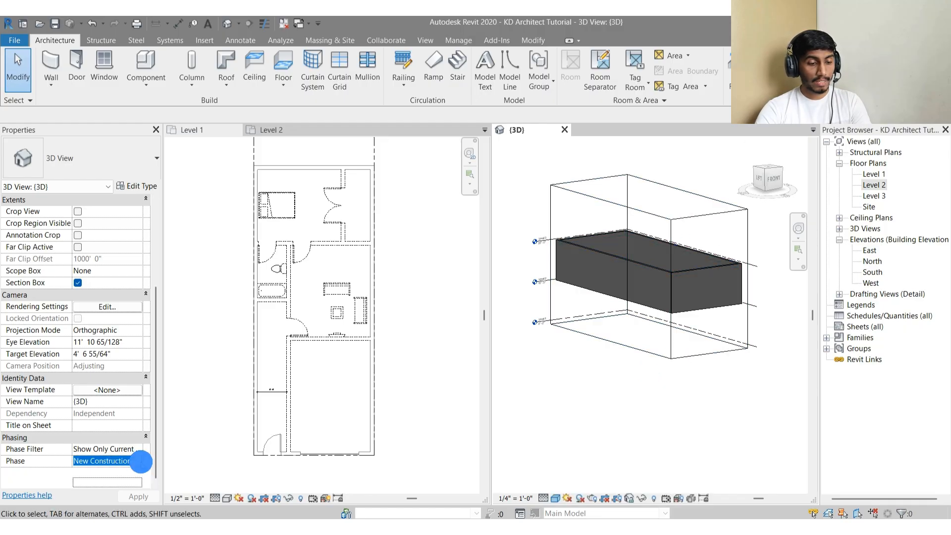
left_click(103, 473)
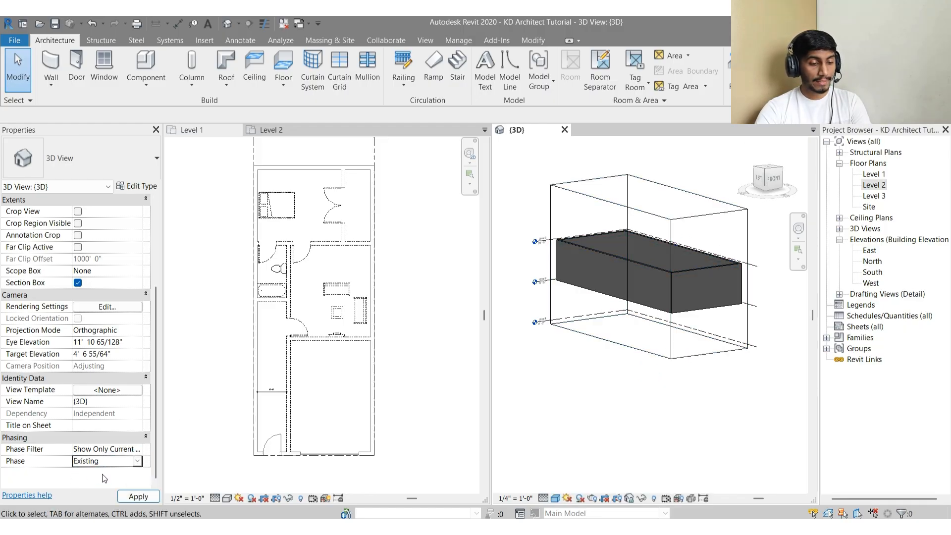
middle_click_drag(676, 394, 593, 319, "shift")
left_click(656, 316)
key("Escape")
scroll(592, 418, "down", 3)
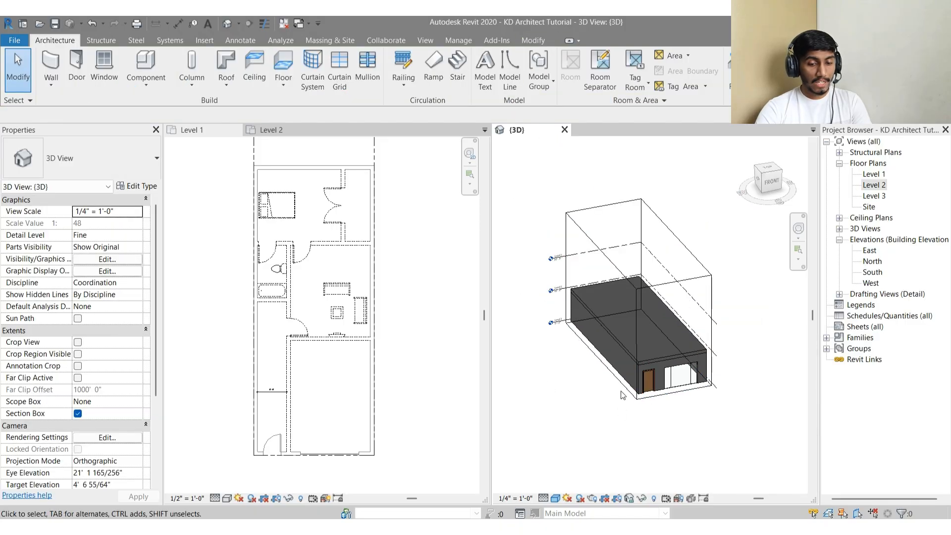
mouse_move(589, 420)
middle_mouse_down("shift")
mouse_move(590, 361)
mouse_move(630, 376)
mouse_move(632, 368)
mouse_move(587, 406)
middle_mouse_up("shift")
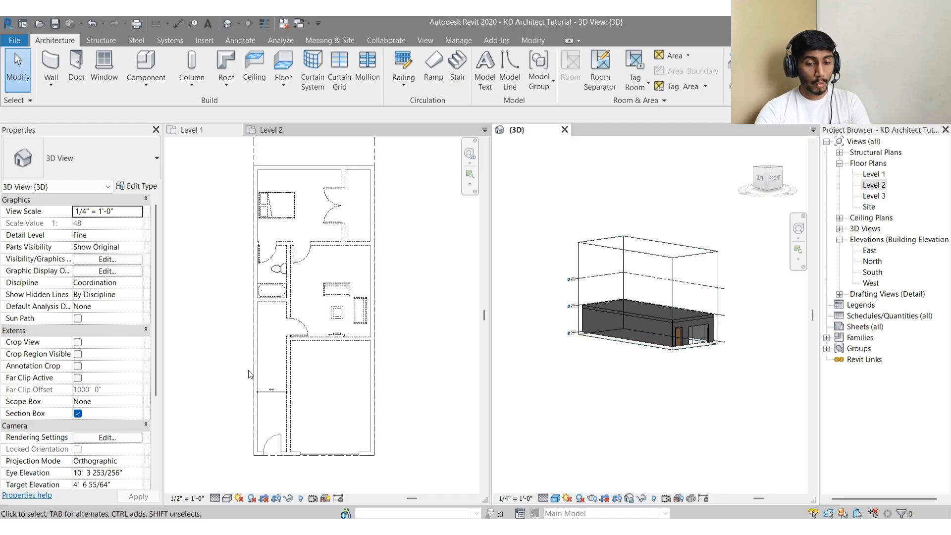
left_click(668, 398)
middle_click_drag(668, 397, 526, 414, "shift")
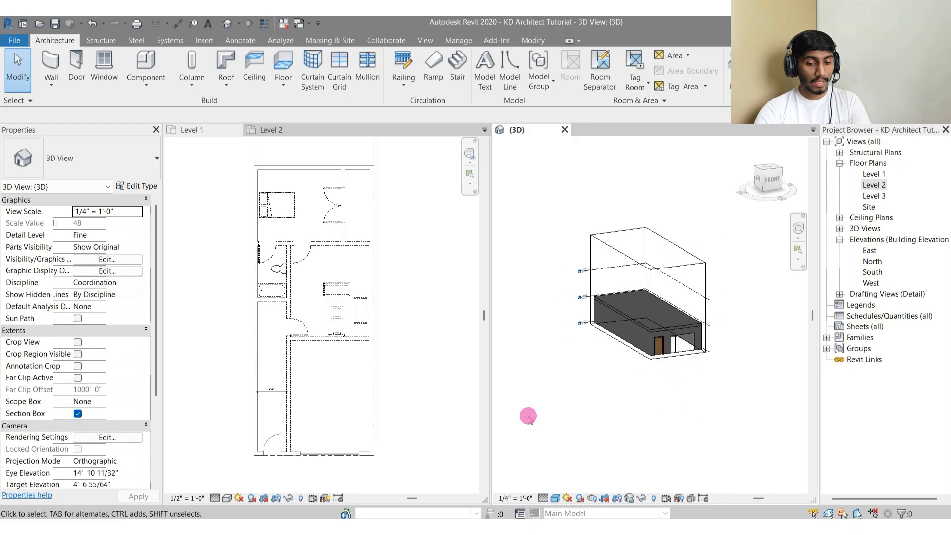
Step: Change the 3D view's phase to New Construction and apply it to the model display
scroll(99, 416, "down", 4)
scroll(117, 425, "down", 2)
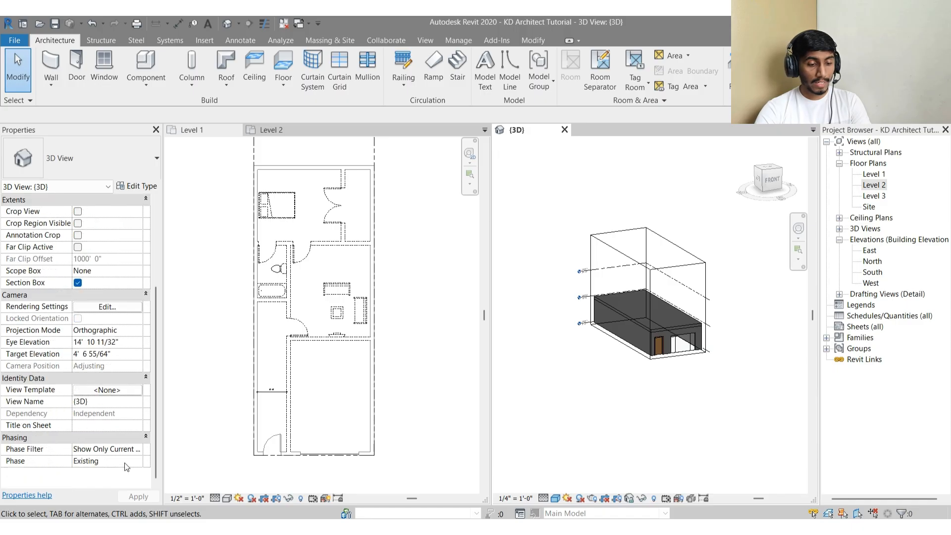
left_click(125, 461)
left_click(137, 461)
left_click(106, 483)
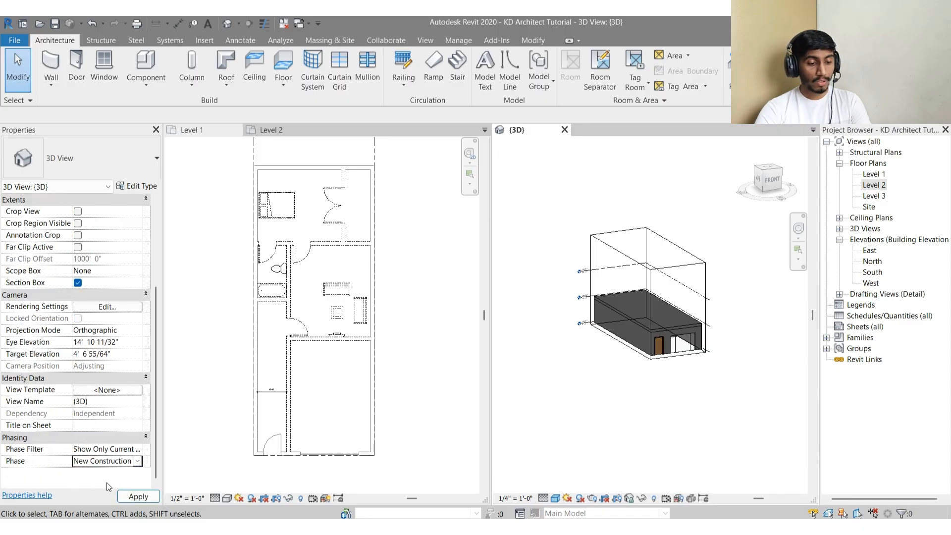
left_click(139, 496)
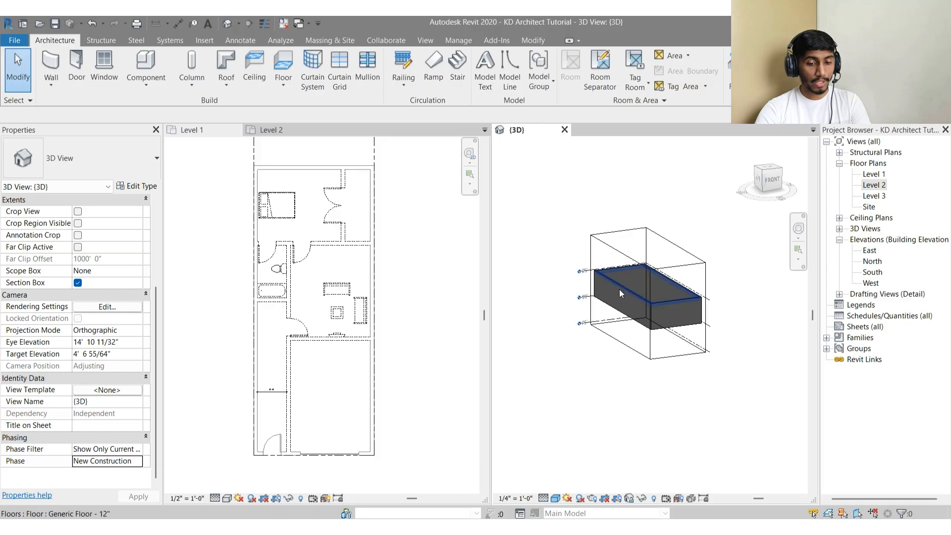
Step: Switch the 3D view's phase back to Existing and inspect the door and opening in the front wall
left_click(138, 460)
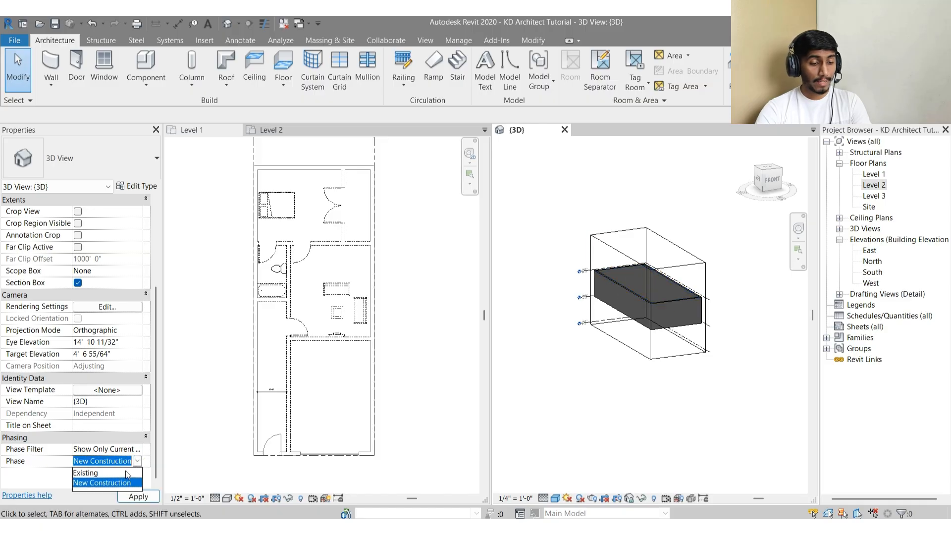
left_click(105, 474)
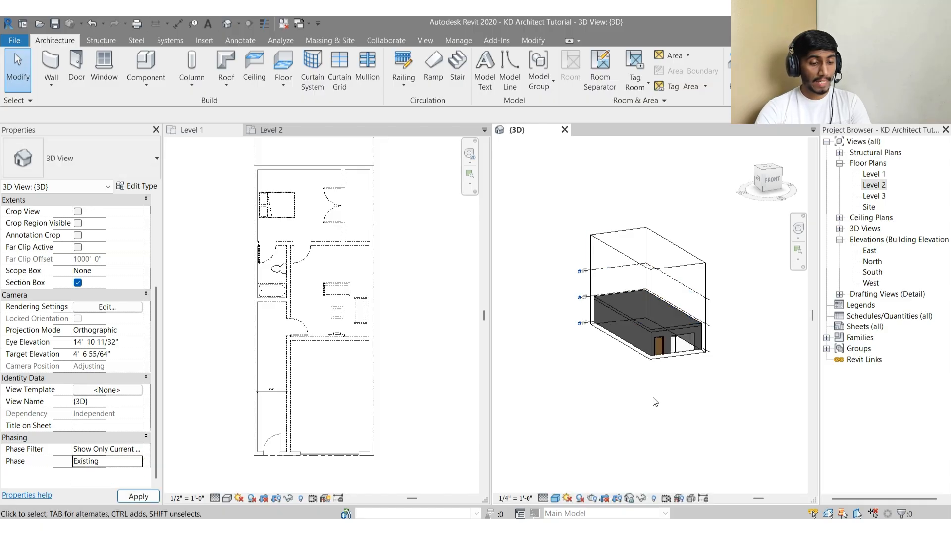
middle_click_drag(671, 381, 686, 365, "shift")
scroll(743, 378, "down", 3)
mouse_move(743, 378)
middle_mouse_down("shift")
mouse_move(686, 378)
mouse_move(715, 325)
mouse_move(647, 372)
mouse_move(684, 443)
middle_mouse_up("shift")
scroll(715, 326, "up", 5)
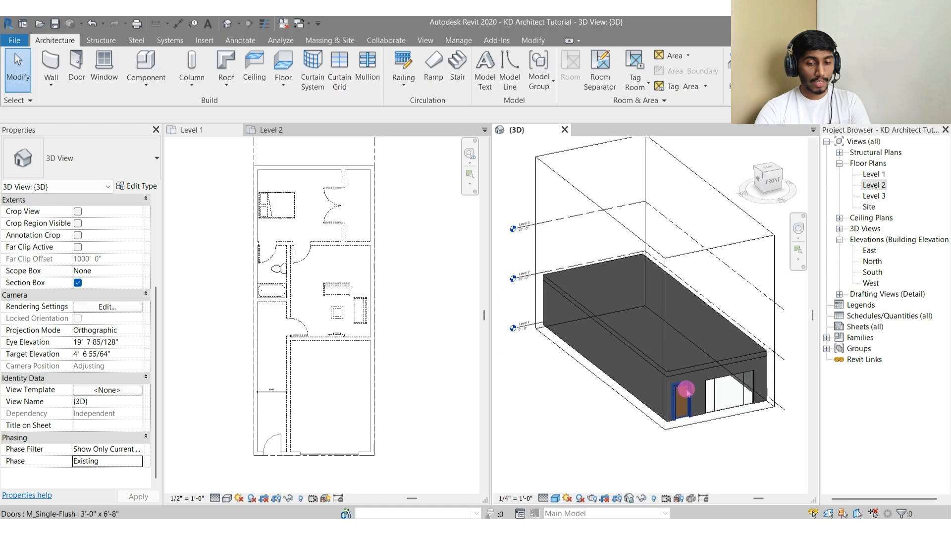
Step: Review the available phase filters without changing the setting, and inspect the Existing-phase building
left_click(140, 449)
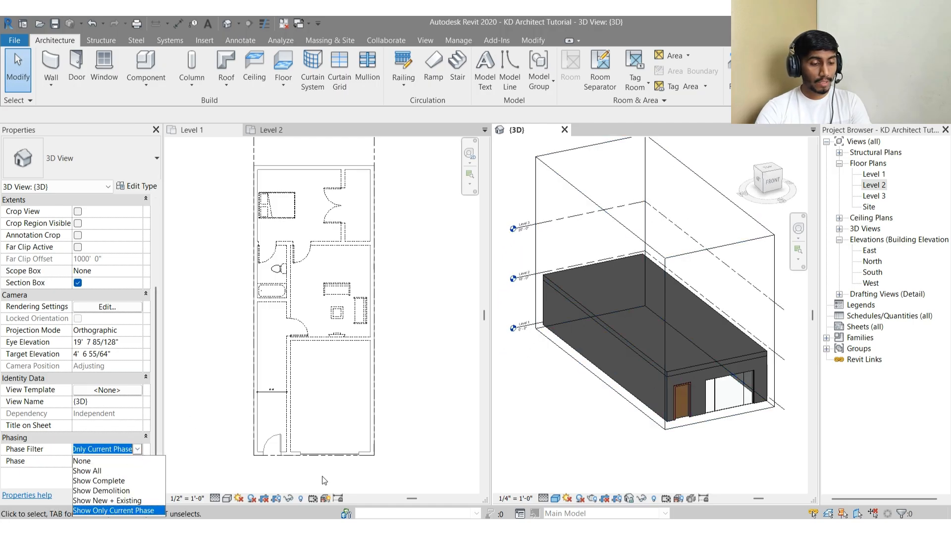
left_click(596, 450)
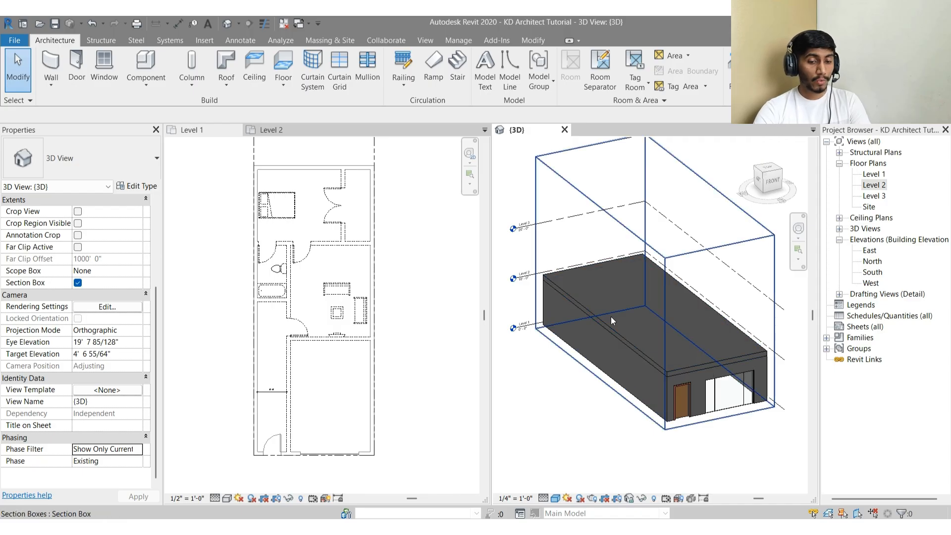
scroll(606, 304, "down", 3)
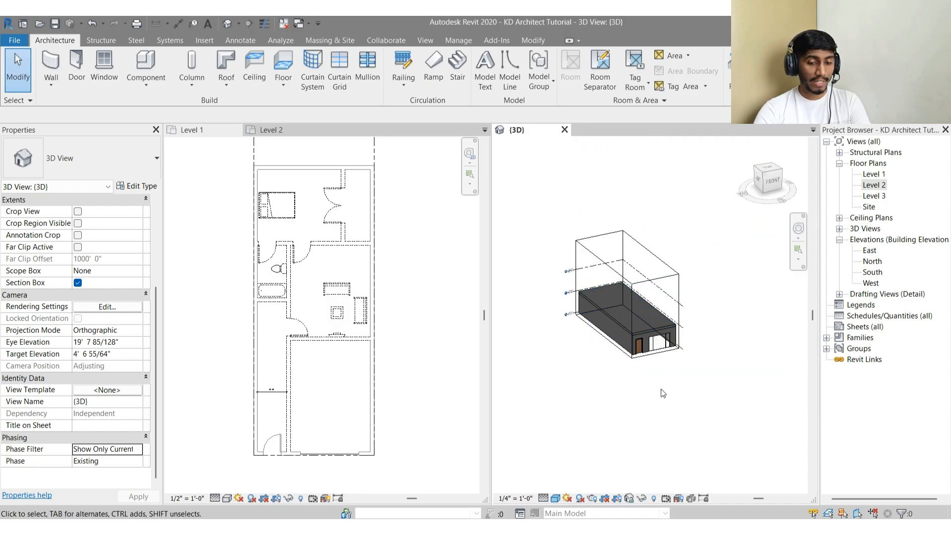
scroll(661, 388, "up", 3)
middle_click_drag(661, 388, 654, 429, "shift")
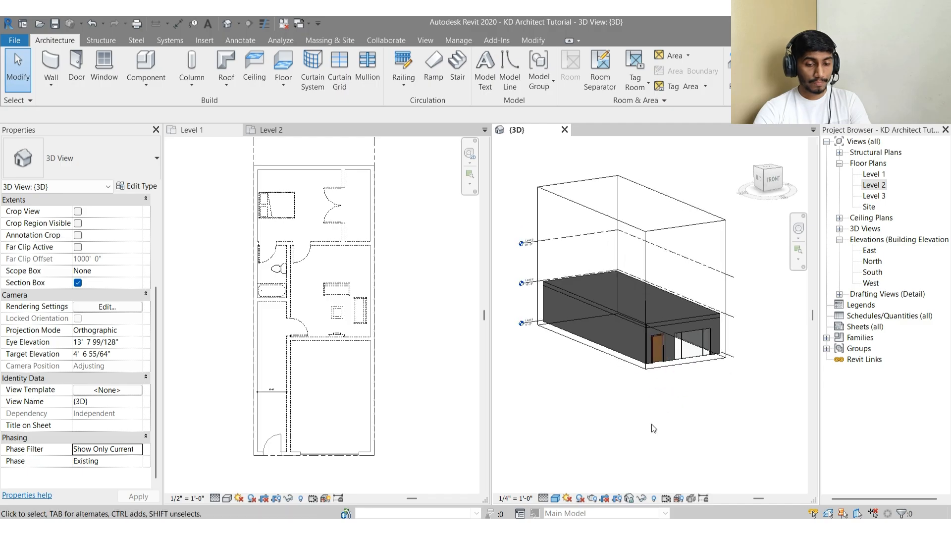
middle_click_drag(584, 399, 525, 431, "shift")
Step: Try the Show All phase filter on the Existing-phase 3D view and return to Show Only Current Phase
left_click(139, 449)
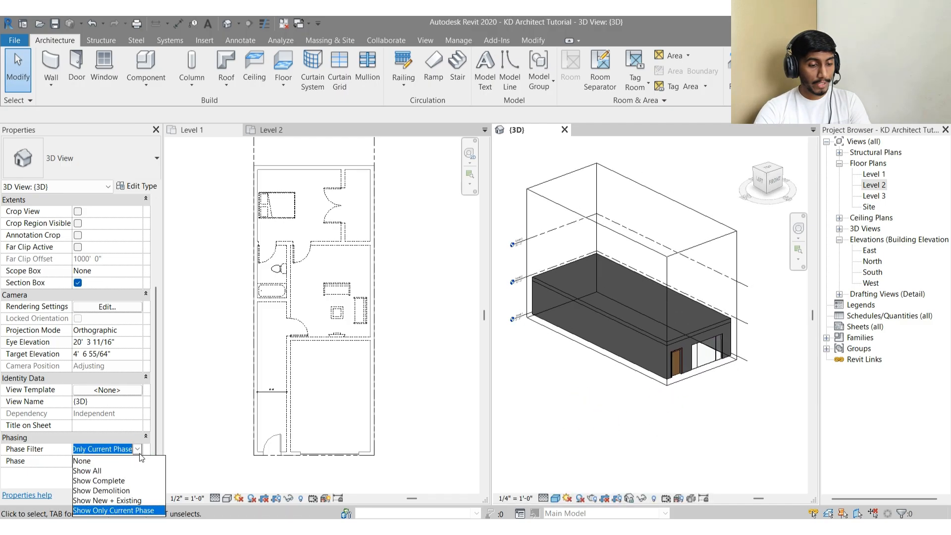
left_click(121, 471)
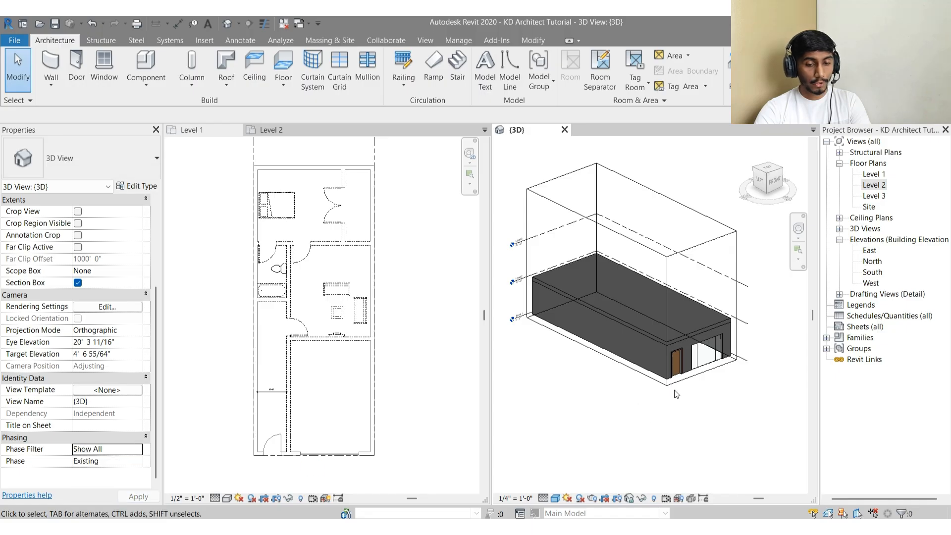
left_click(137, 451)
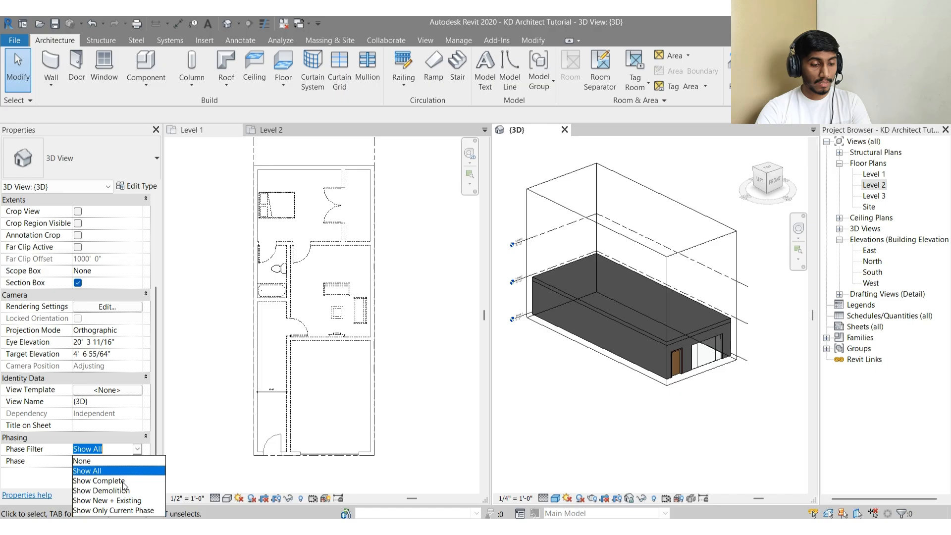
left_click(138, 510)
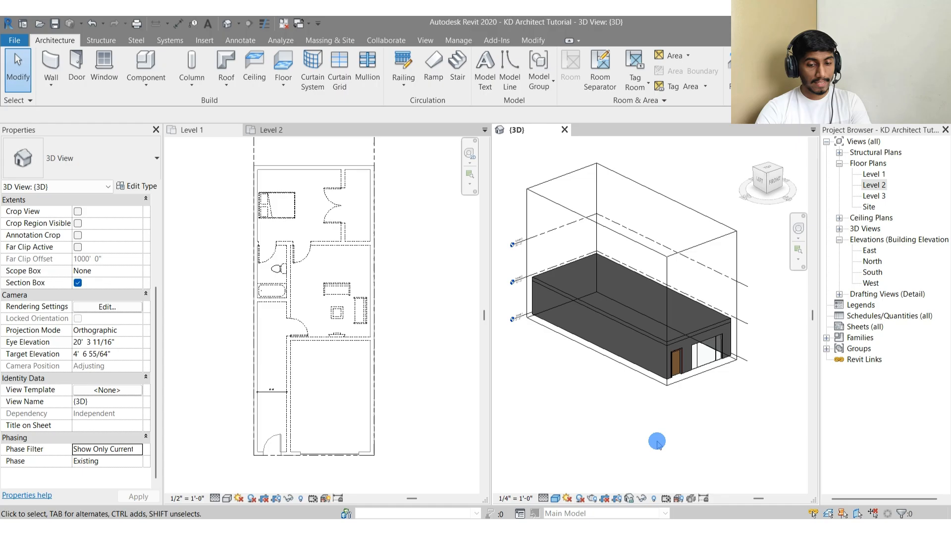
middle_click_drag(655, 439, 705, 446, "shift")
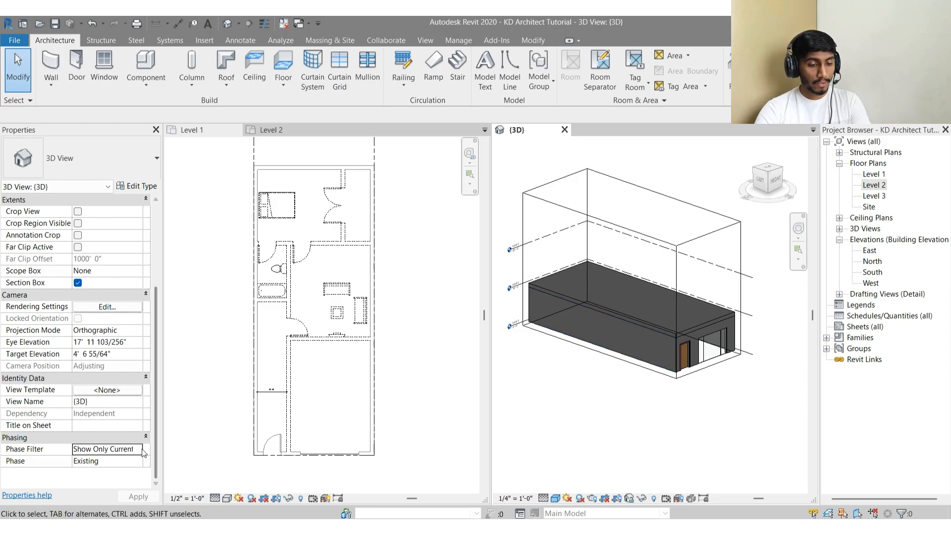
Step: Set the 3D view's phase to New Construction and its phase filter to Show Demolition
left_click(127, 459)
left_click(126, 461)
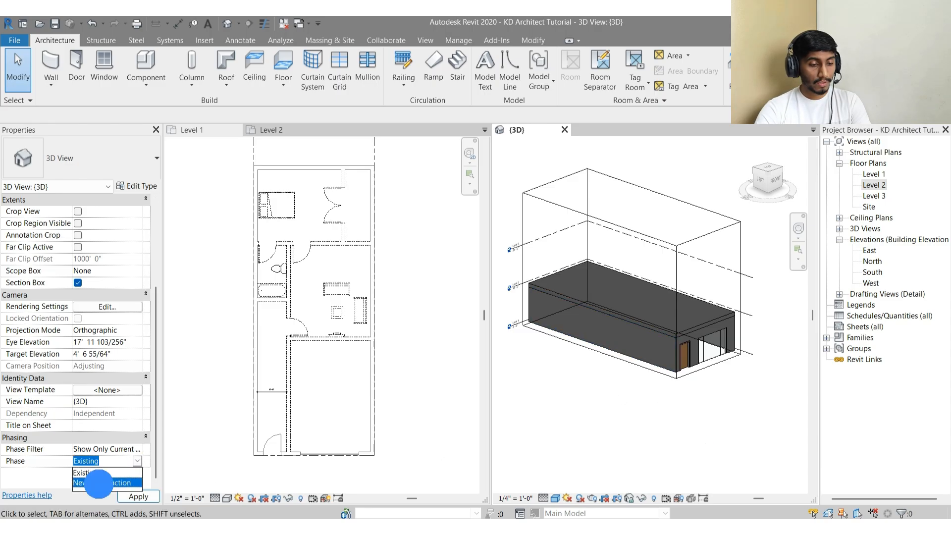
left_click(101, 483)
left_click(138, 448)
left_click(137, 449)
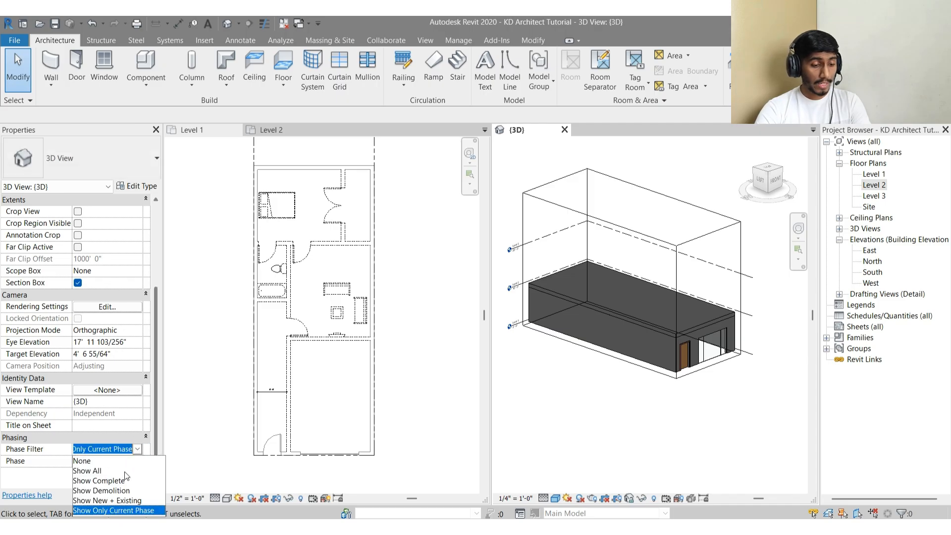
left_click(111, 491)
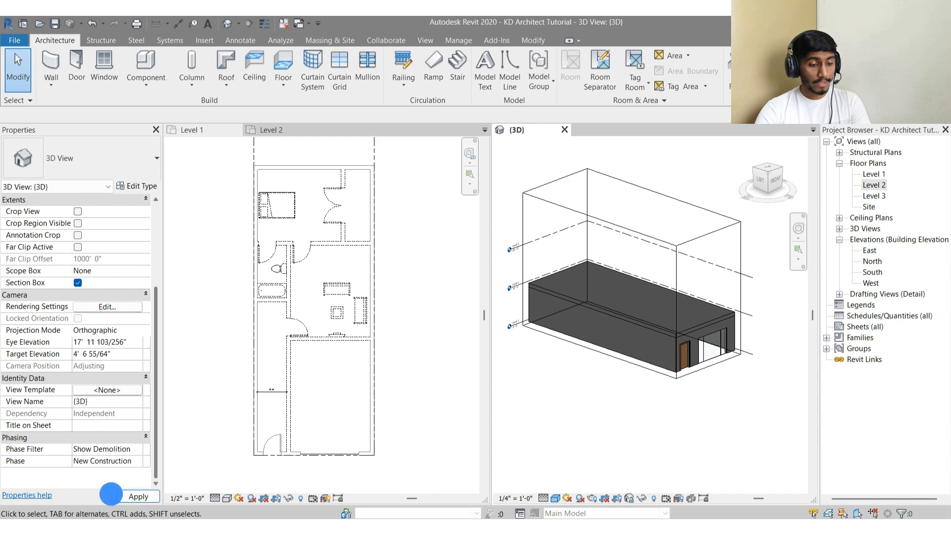
Step: Select the Generic Floor - 12" slab covering the ground storey and temporarily hide it in the 3D view
left_click(658, 319)
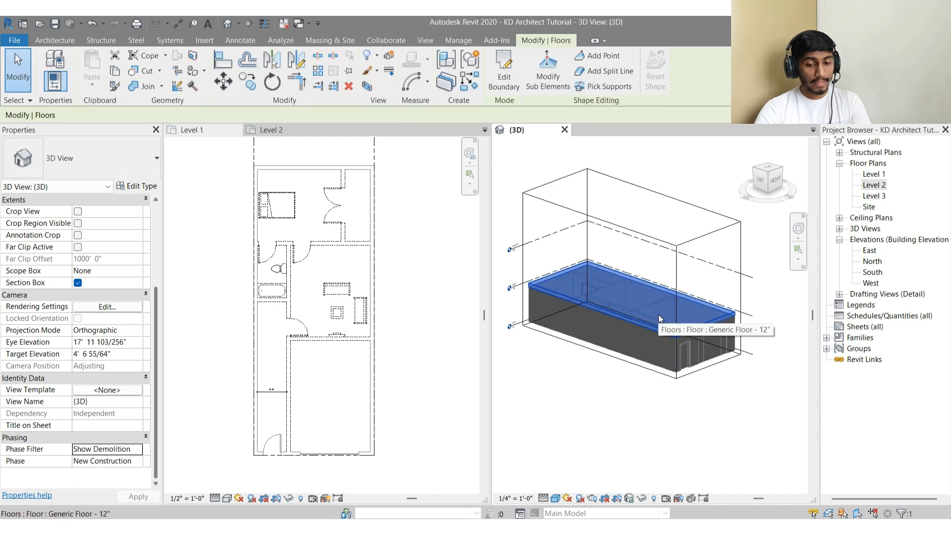
middle_click_drag(660, 317, 709, 391, "shift")
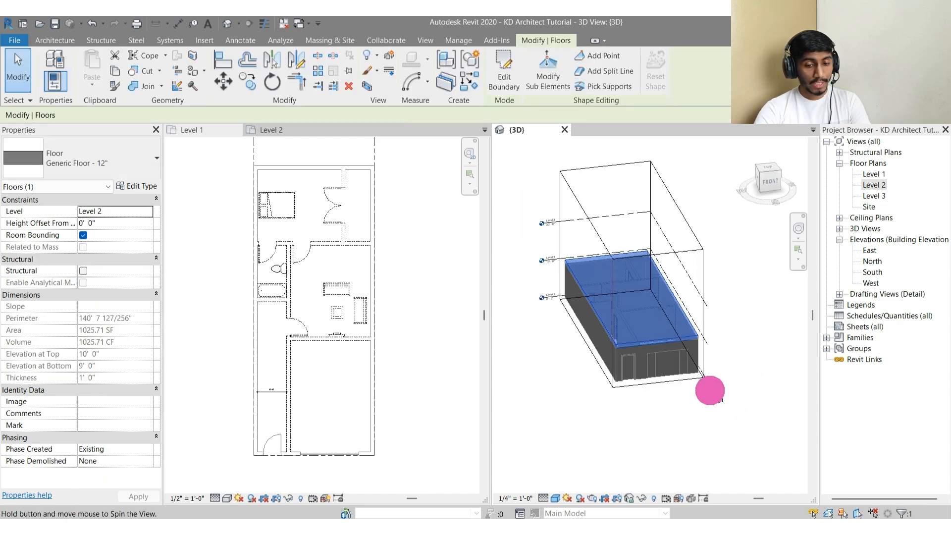
scroll(658, 335, "up", 3)
middle_click_drag(637, 331, 709, 313)
scroll(679, 368, "down", 3)
key("h")
key("h")
Step: Examine the demolished interior walls, doors and furniture inside the uncovered ground storey
scroll(634, 269, "up", 3)
scroll(667, 274, "down", 3)
scroll(643, 182, "down", 3)
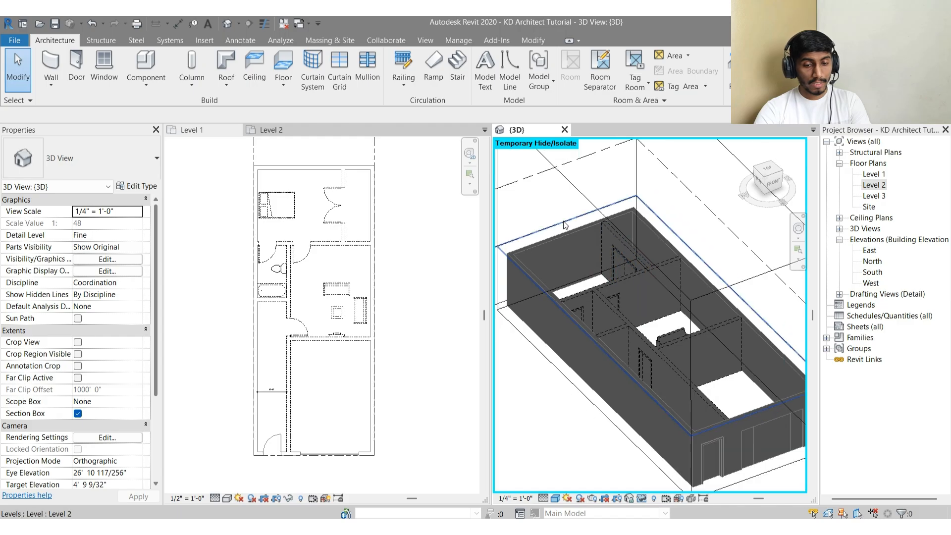
scroll(622, 285, "up", 3)
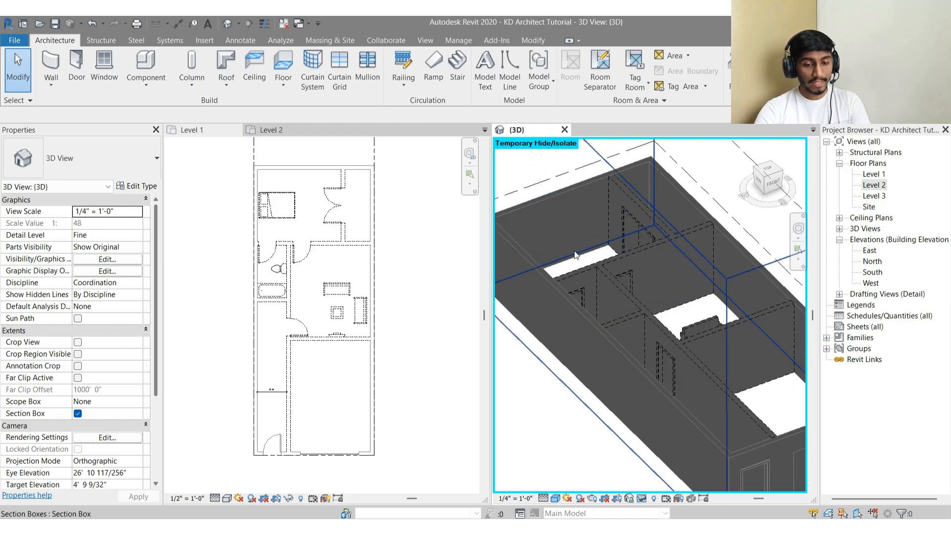
scroll(650, 290, "down", 1)
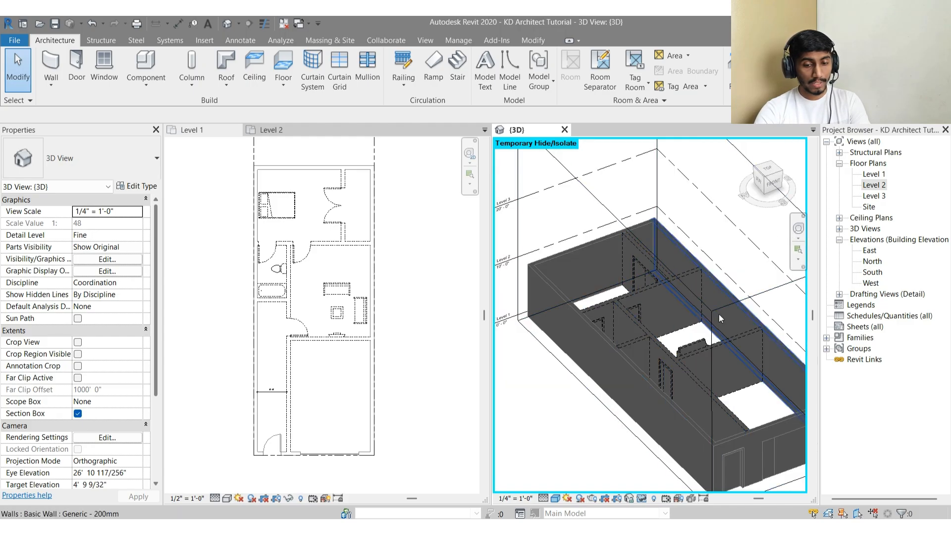
scroll(726, 361, "up", 3)
scroll(696, 353, "down", 4)
left_click(708, 378)
middle_click_drag(707, 377, 702, 402, "shift")
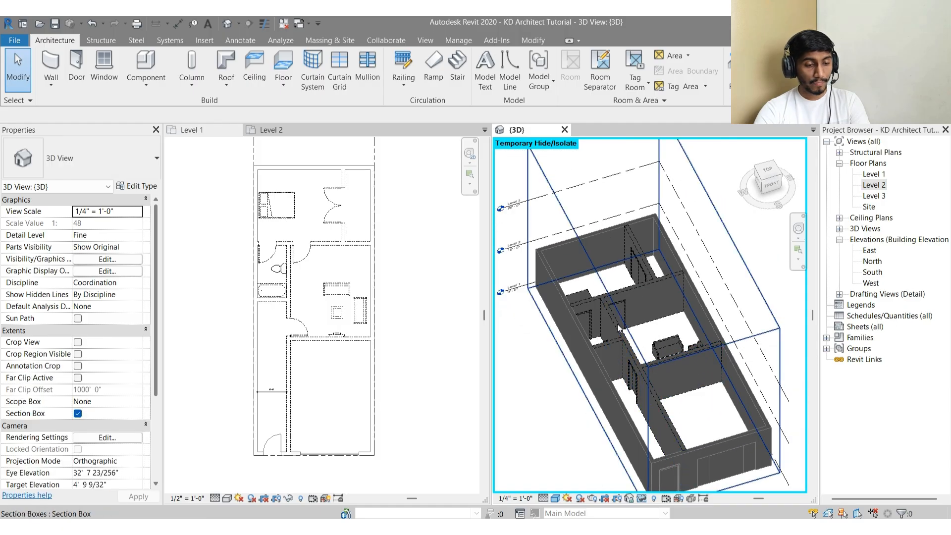
Step: Set the 3D view's phase filter to Show New + Existing and restore the temporarily hidden floor slab
scroll(617, 326, "down", 3)
mouse_move(614, 389)
middle_mouse_down("shift")
mouse_move(639, 310)
mouse_move(614, 376)
middle_mouse_up("shift")
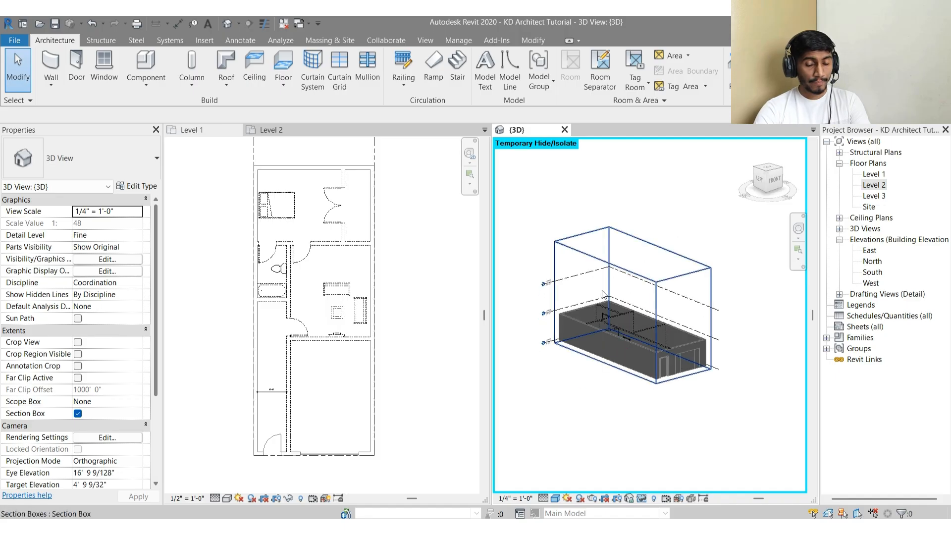
scroll(137, 357, "down", 5)
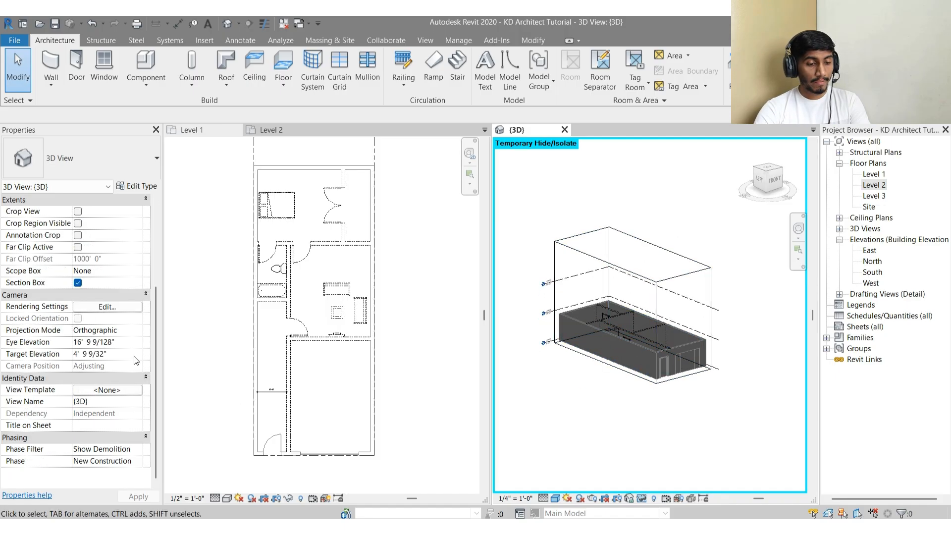
left_click(131, 448)
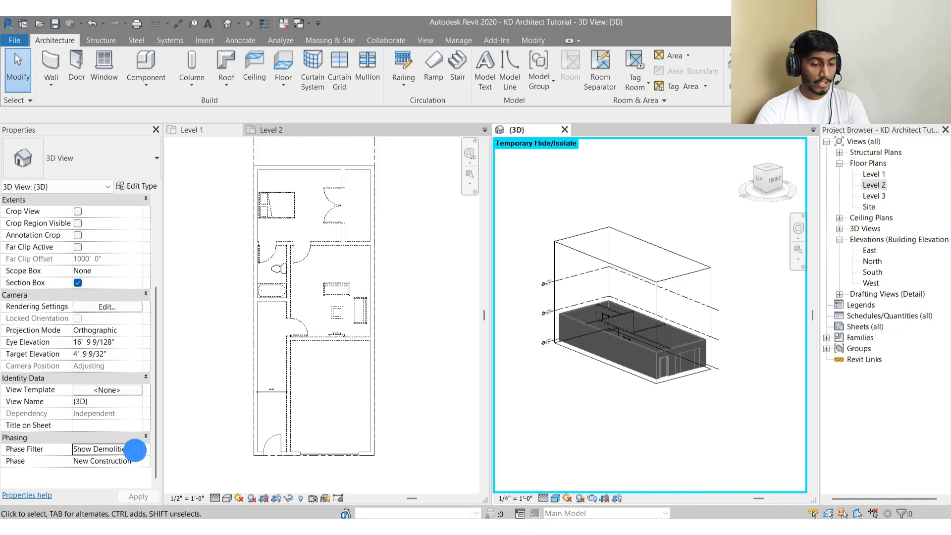
left_click(137, 449)
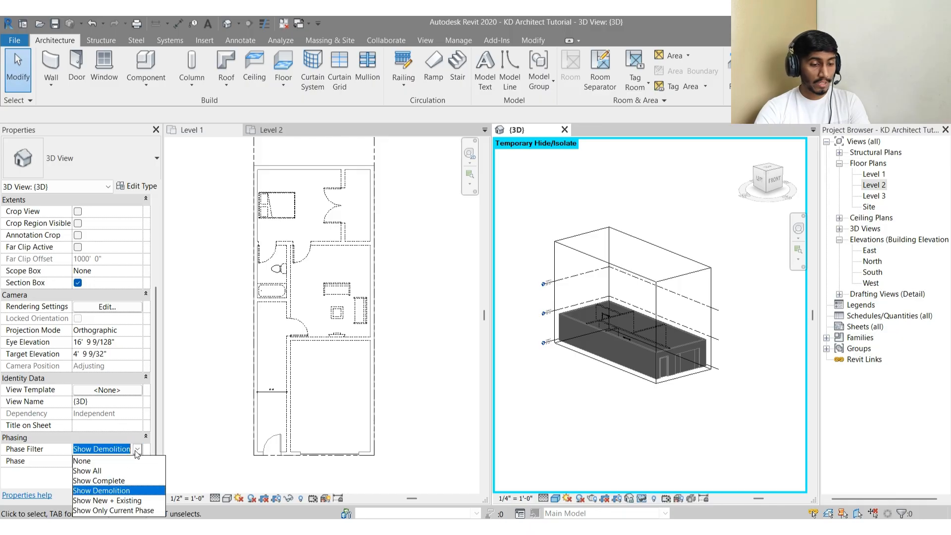
left_click(127, 500)
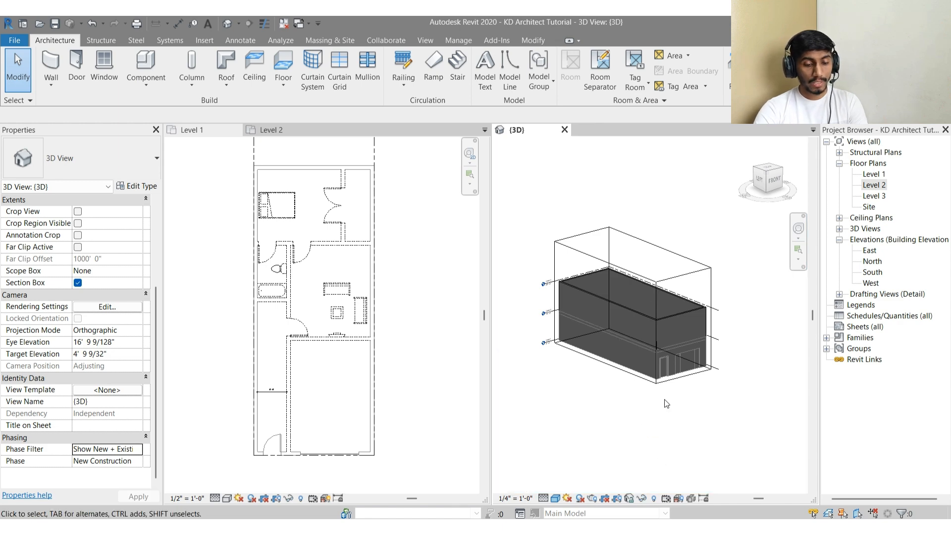
Step: Examine the existing and new storeys from several angles and check the Level 2 floor slab's phase properties
scroll(654, 342, "up", 3)
scroll(655, 392, "down", 2)
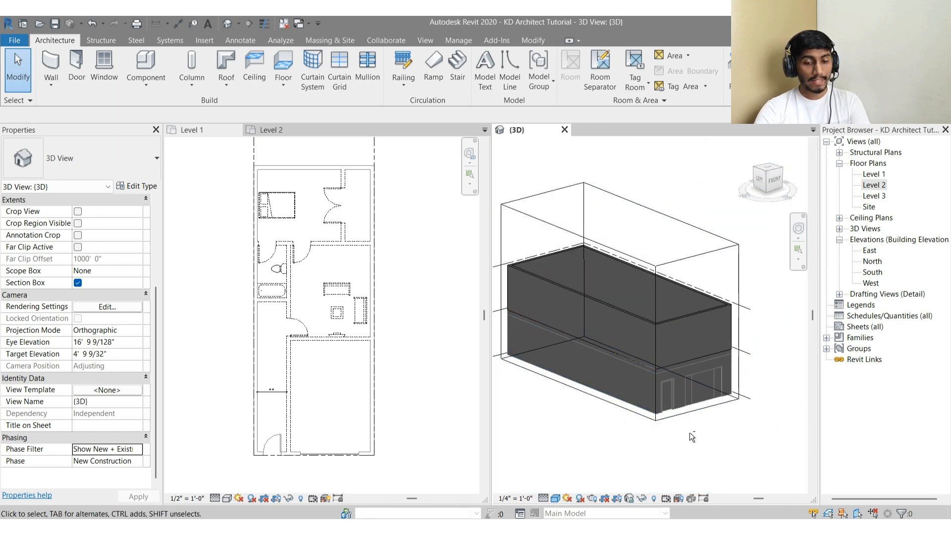
middle_click_drag(689, 434, 662, 414, "shift")
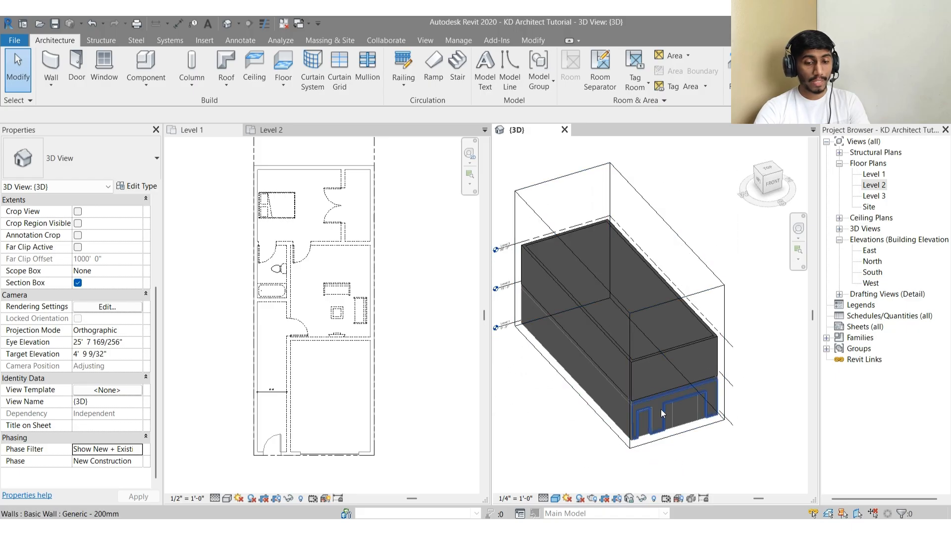
middle_click_drag(600, 405, 704, 446, "shift")
left_click(669, 322)
key("Escape")
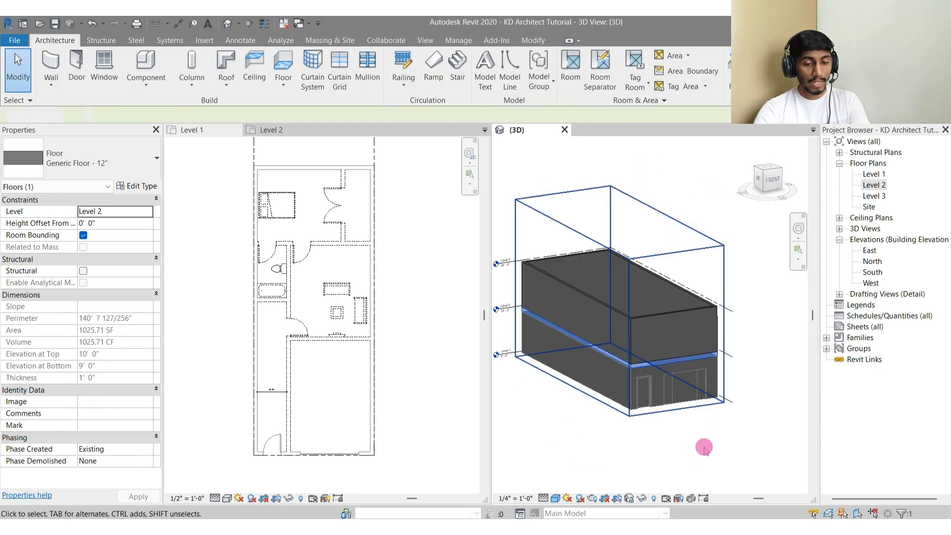
left_click(738, 440)
middle_click_drag(760, 415, 755, 425, "shift")
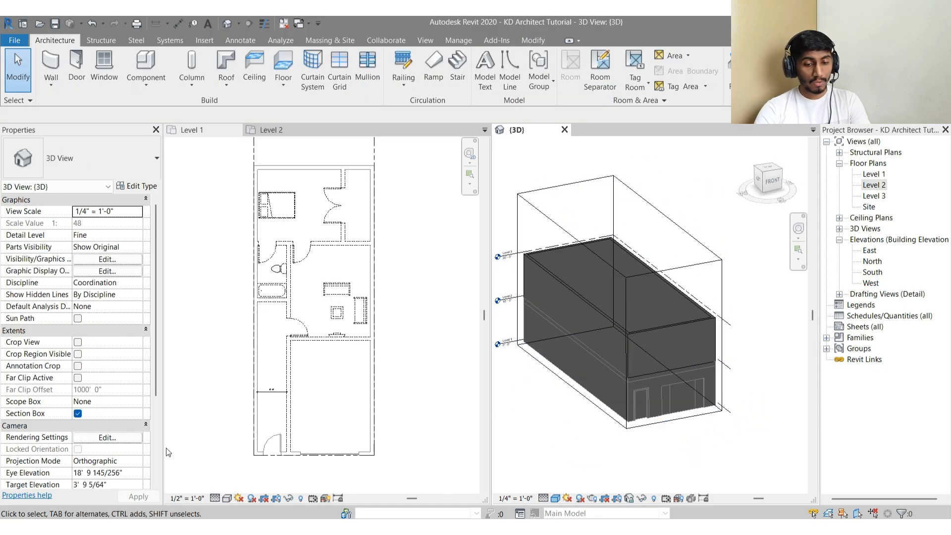
Step: Set the 3D view's phase filter to Show Complete and inspect the front door and opening
scroll(105, 446, "down", 4)
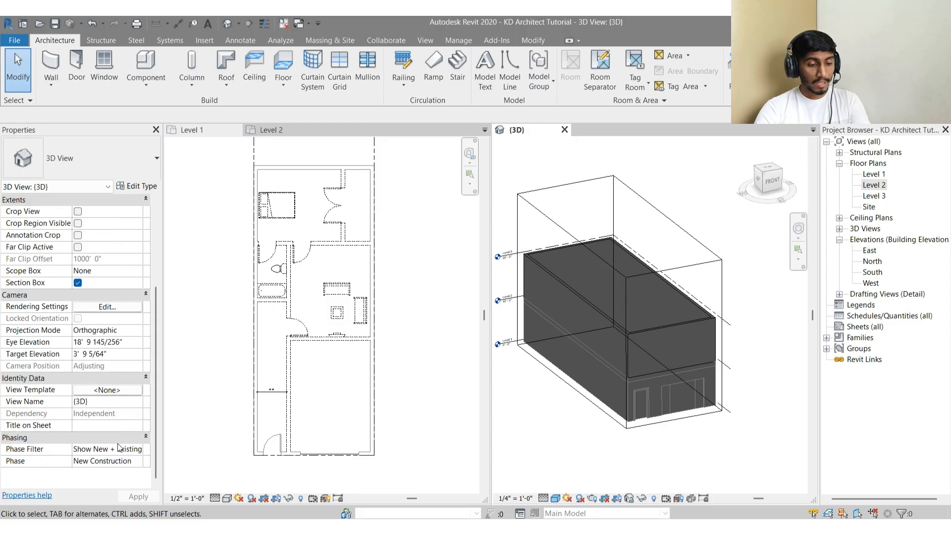
left_click(138, 449)
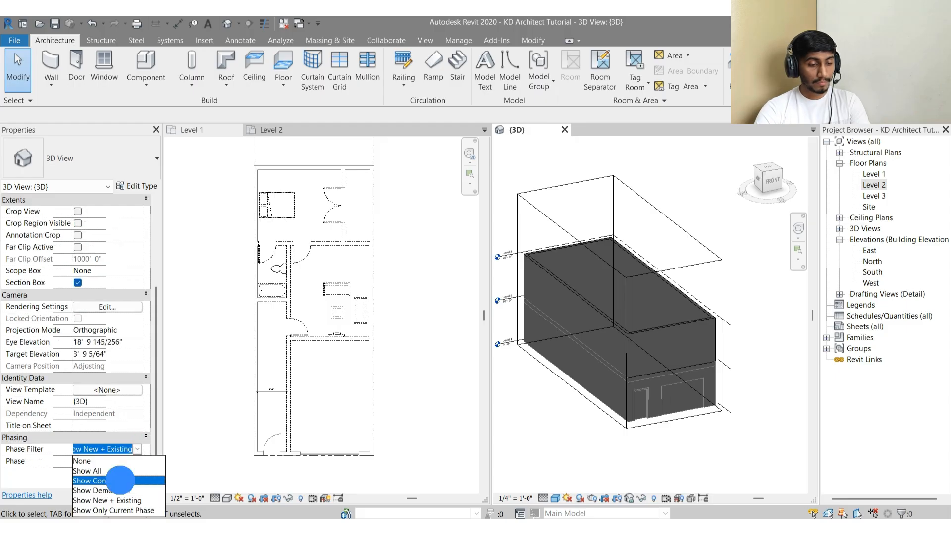
left_click(111, 481)
left_click(625, 425)
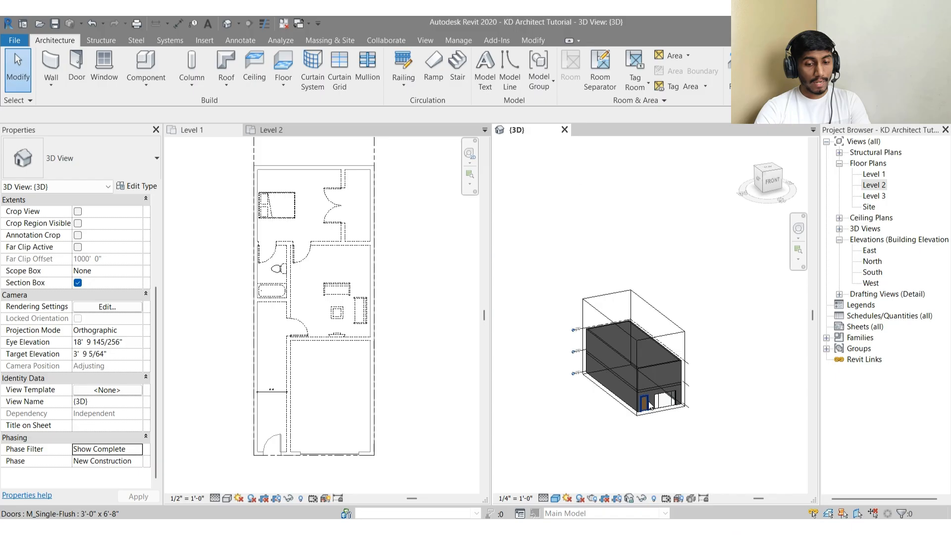
middle_click_drag(614, 431, 626, 390, "shift")
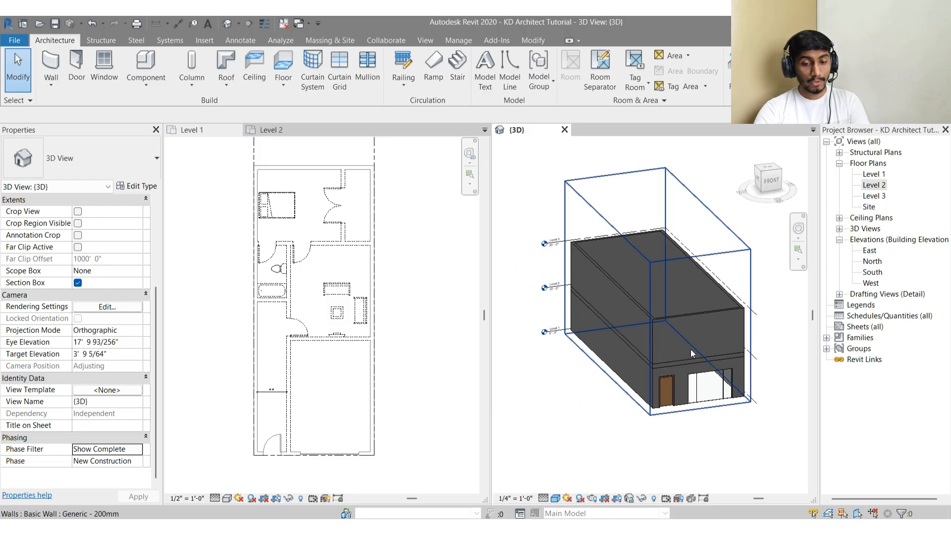
middle_click_drag(647, 311, 480, 439)
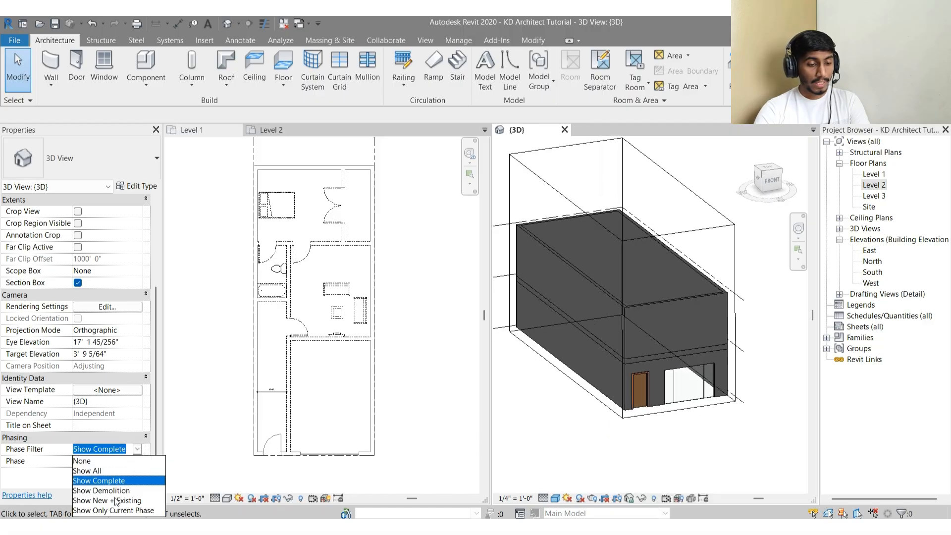
Step: Switch the 3D view back to Show New + Existing for comparison and return it to Show Complete
left_click(115, 501)
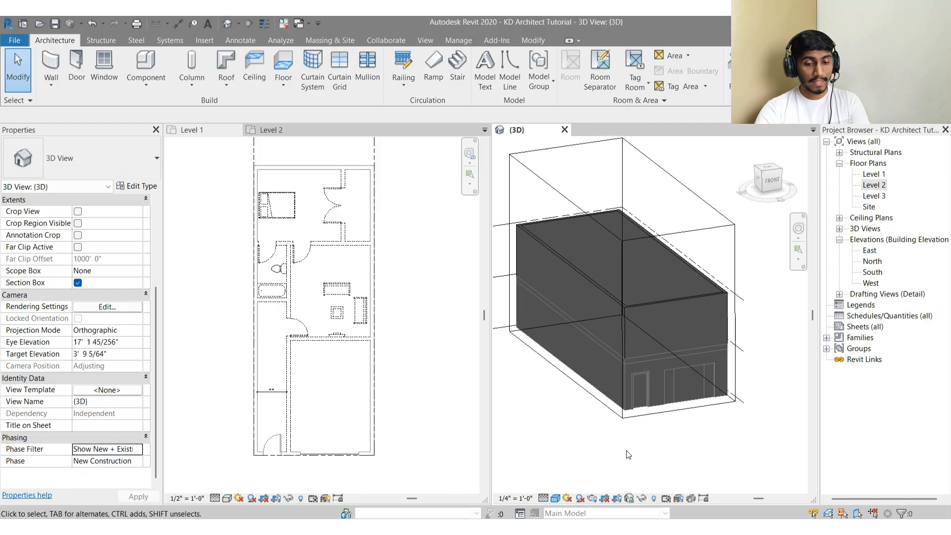
scroll(623, 357, "up", 2)
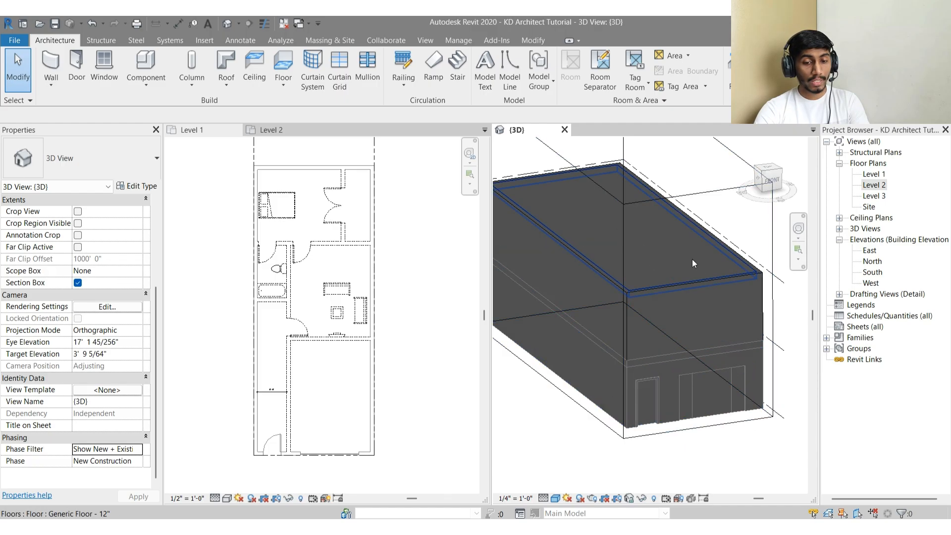
left_click(141, 449)
left_click(121, 481)
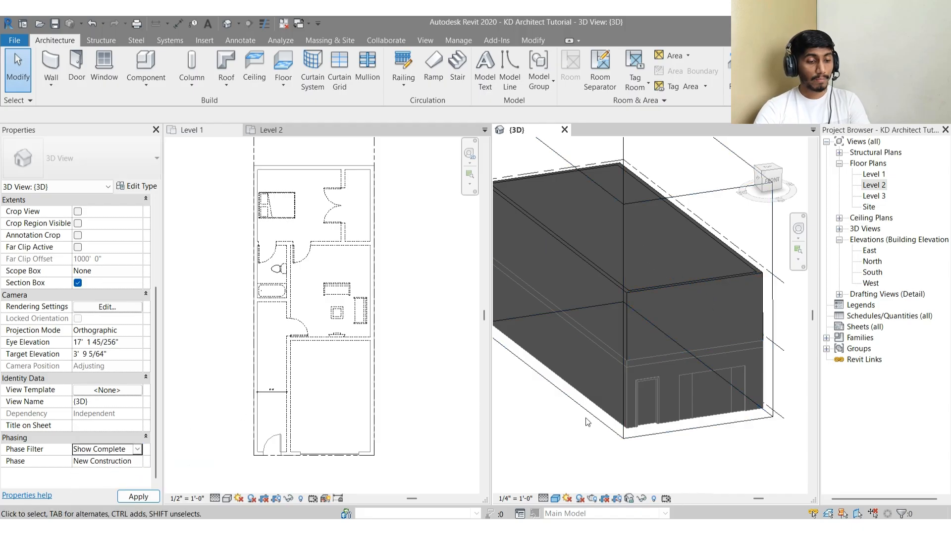
Step: Examine both storeys of the completed building from the front and side in the 3D view
scroll(720, 389, "down", 4)
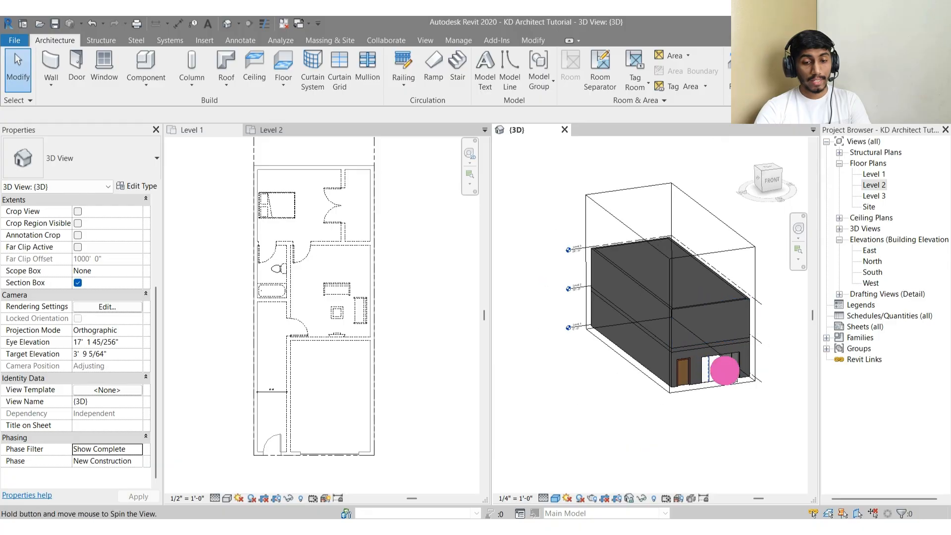
scroll(664, 368, "up", 8)
middle_click_drag(684, 344, 658, 386)
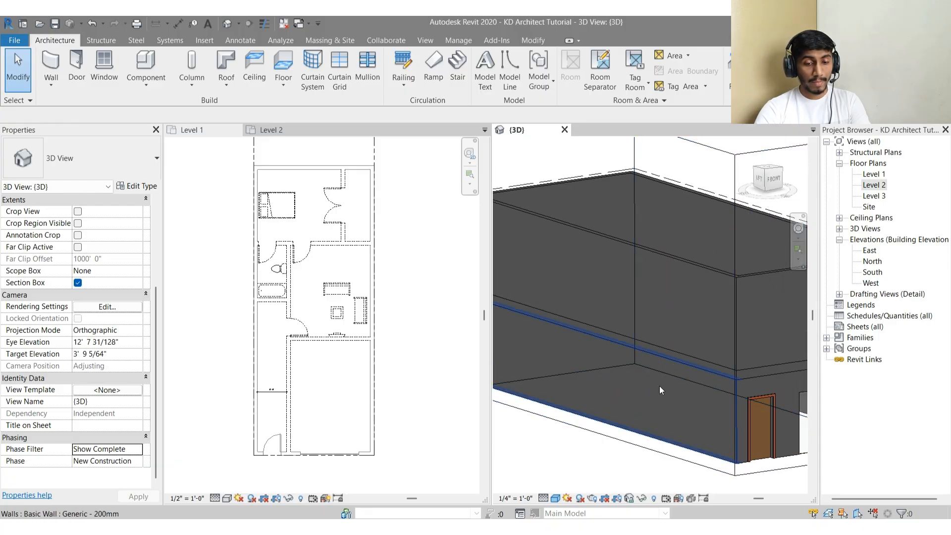
scroll(688, 281, "down", 5)
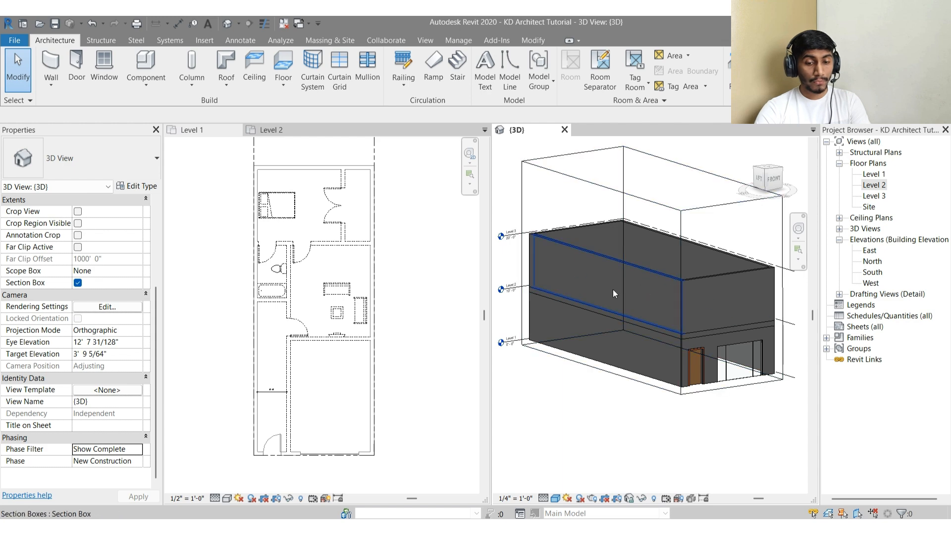
middle_click_drag(613, 290, 671, 385, "shift")
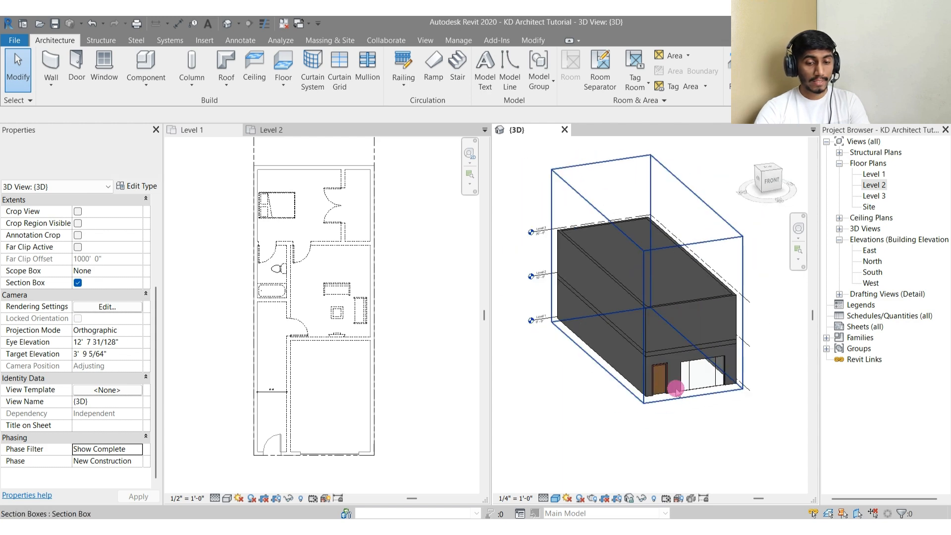
middle_click_drag(709, 317, 743, 343, "shift")
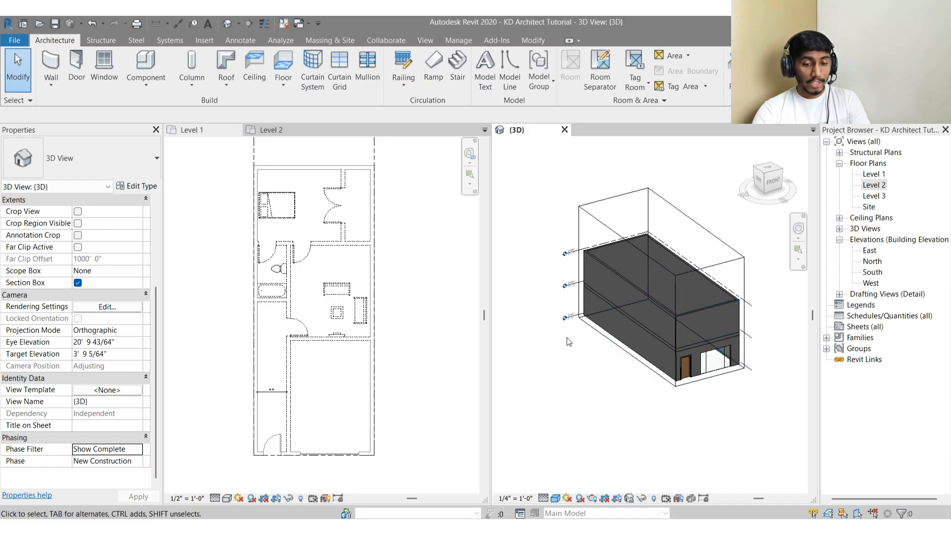
middle_click_drag(624, 349, 619, 384)
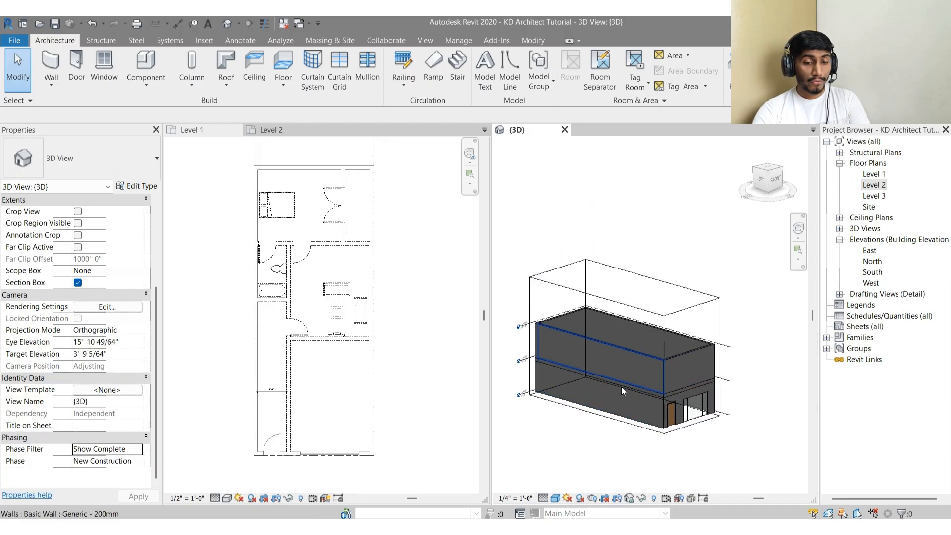